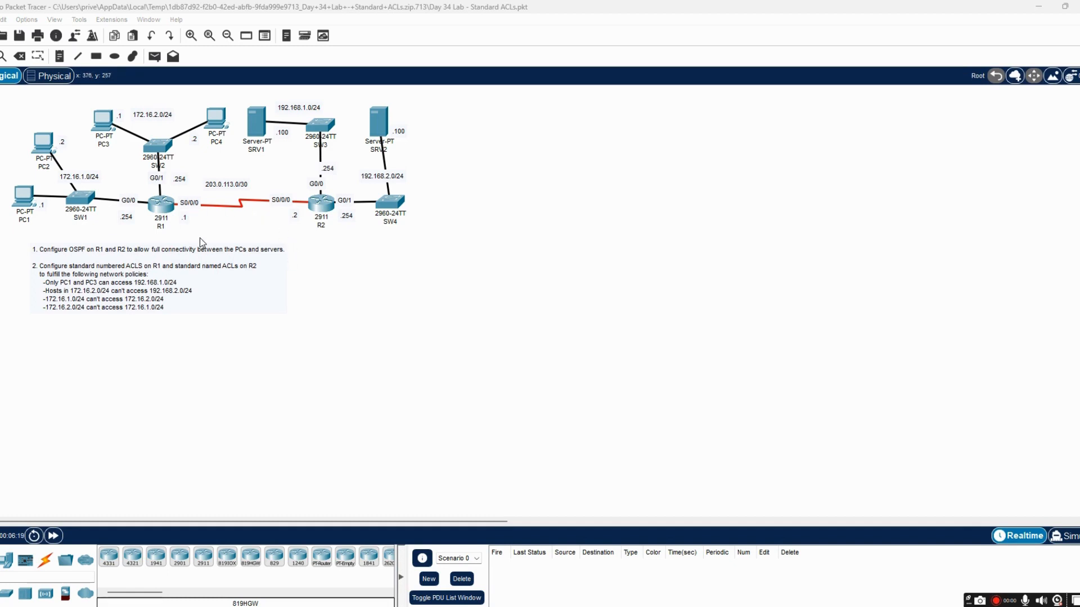
Open router R1's command line and enter global configuration mode
left_click(168, 207)
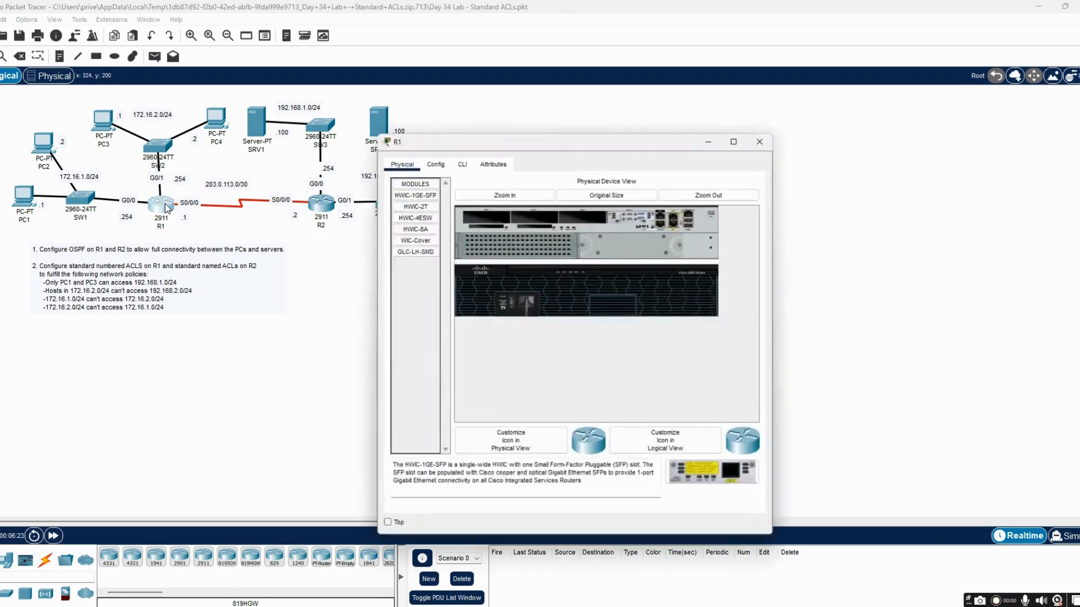
left_click_drag(564, 138, 653, 92)
left_click(549, 113)
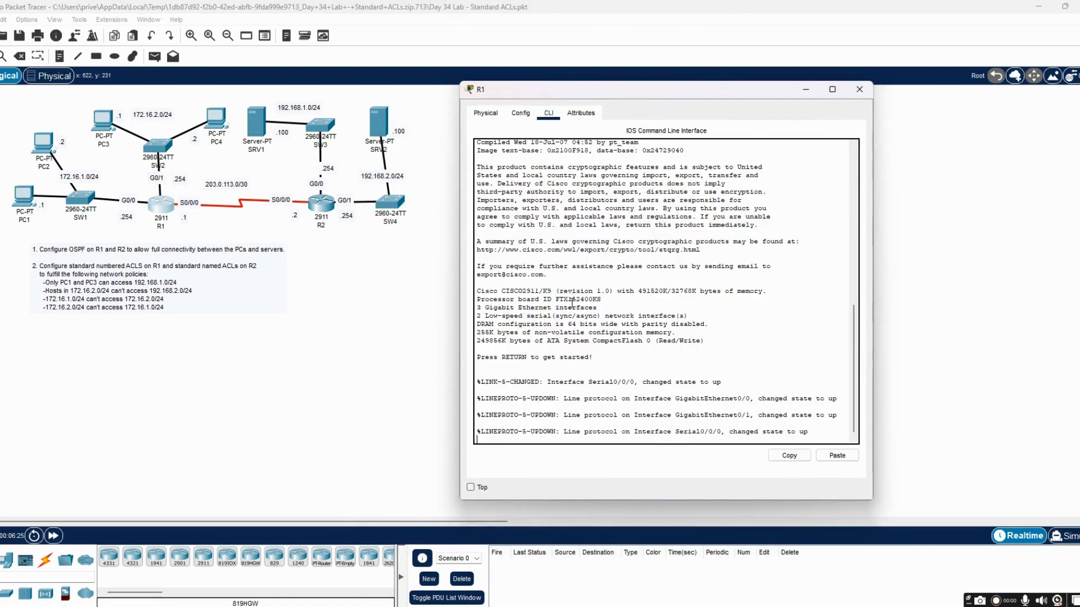
key("Return")
key("Return")
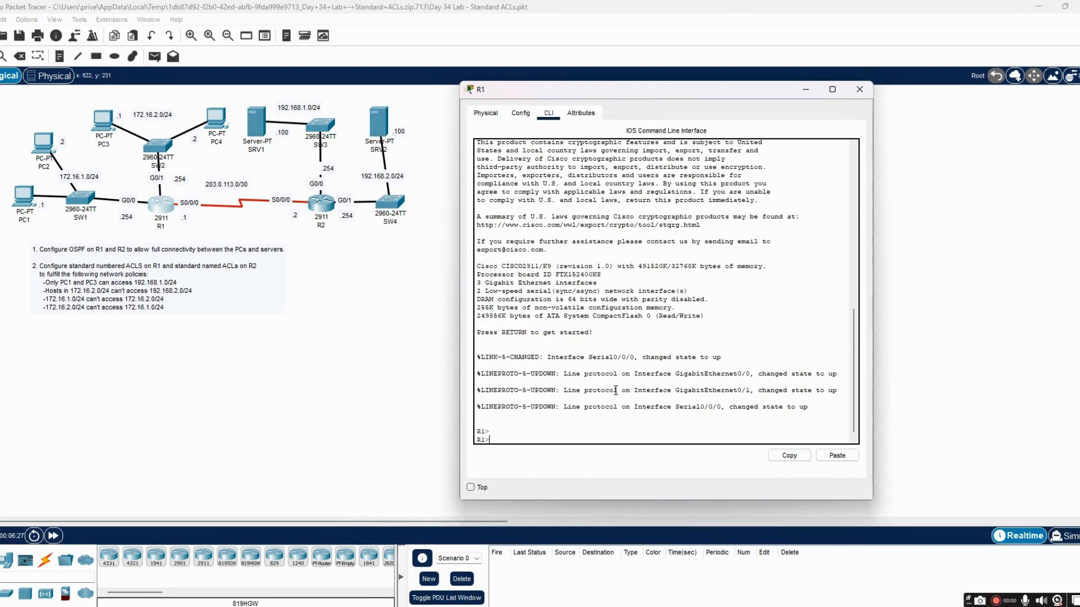
type("en")
key("Return")
type("con")
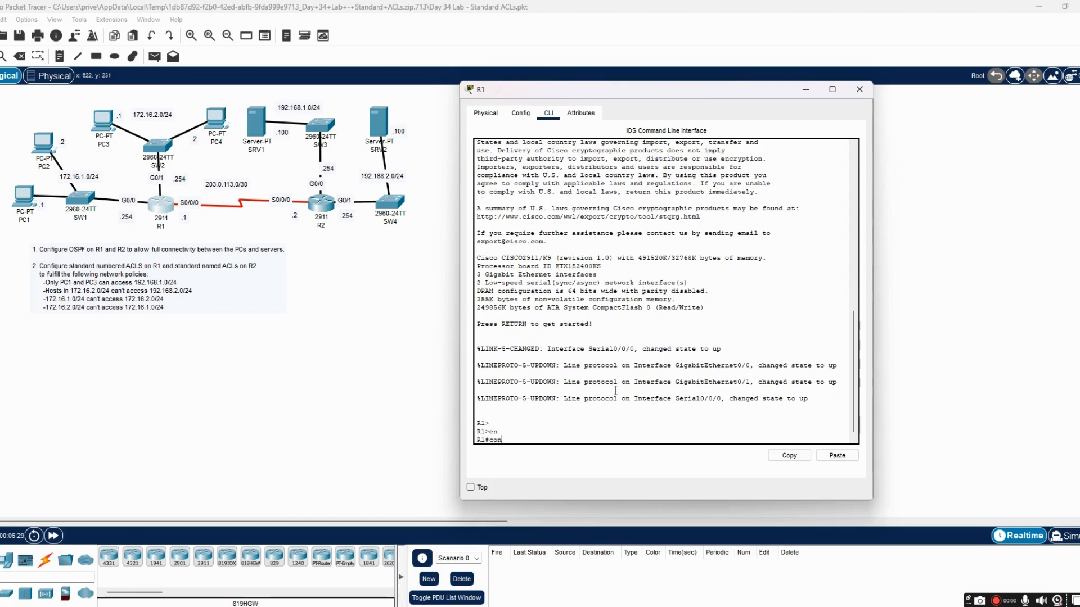
type("f t")
key("Return")
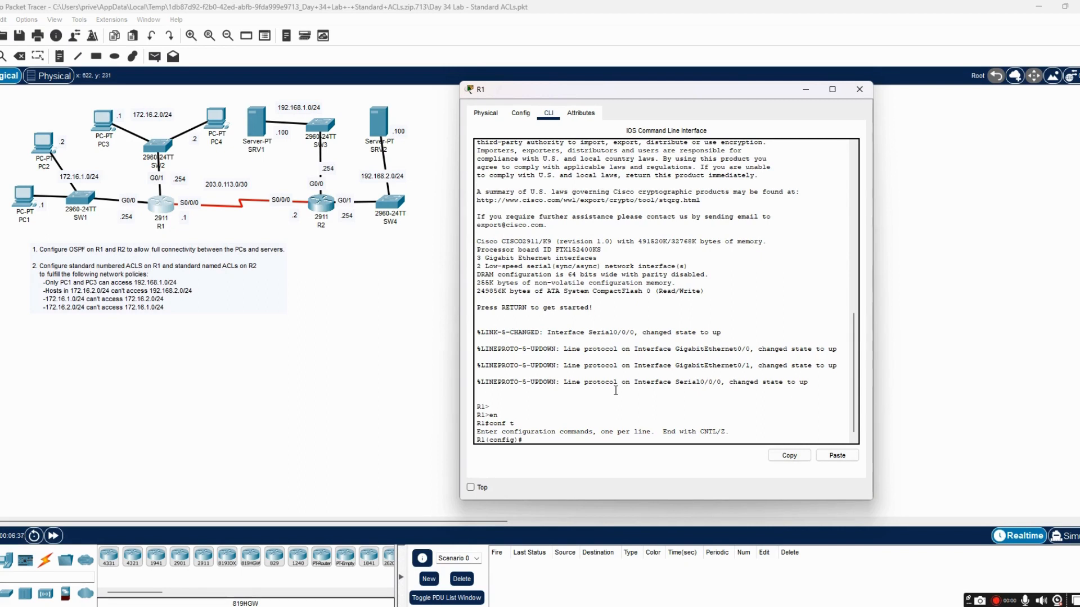
Enable OSPF process 1 on R1 for network 203.0.113.0 0.0.0.3 in area 1, checking the IP protocol information before and after
type("do show ip protocol")
key("Return")
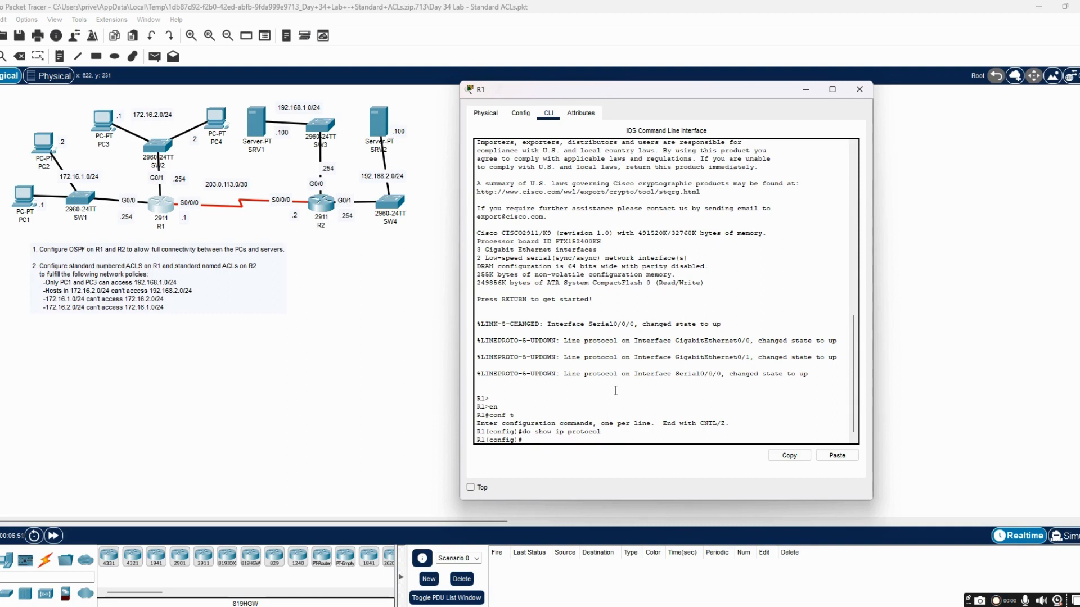
type("router ospf 1")
key("Return")
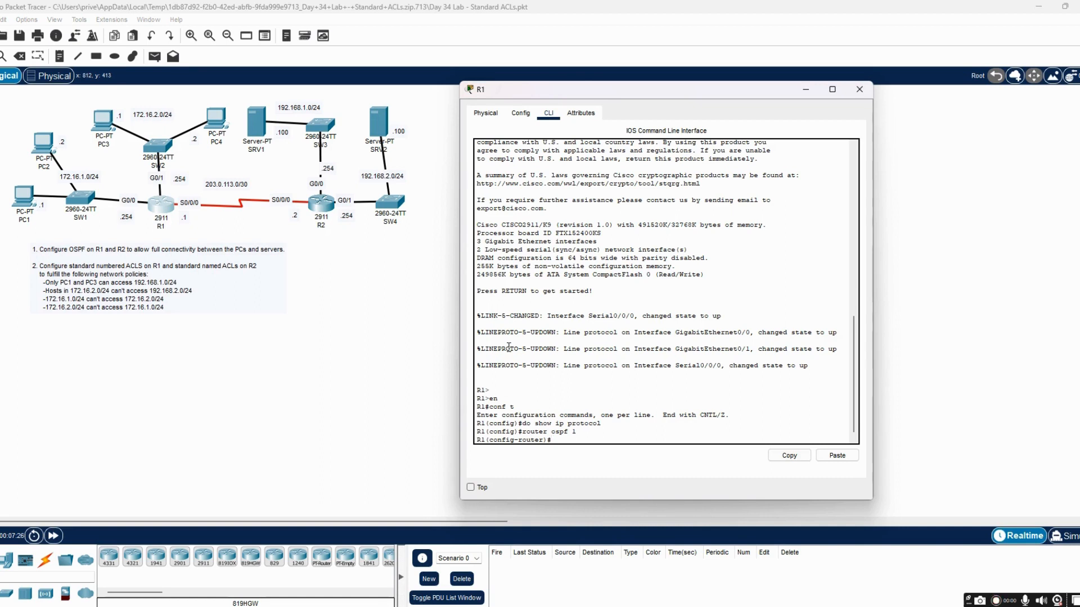
type("network")
type("203.0.113.0")
type("0.0.0.3 area 1")
key("Return")
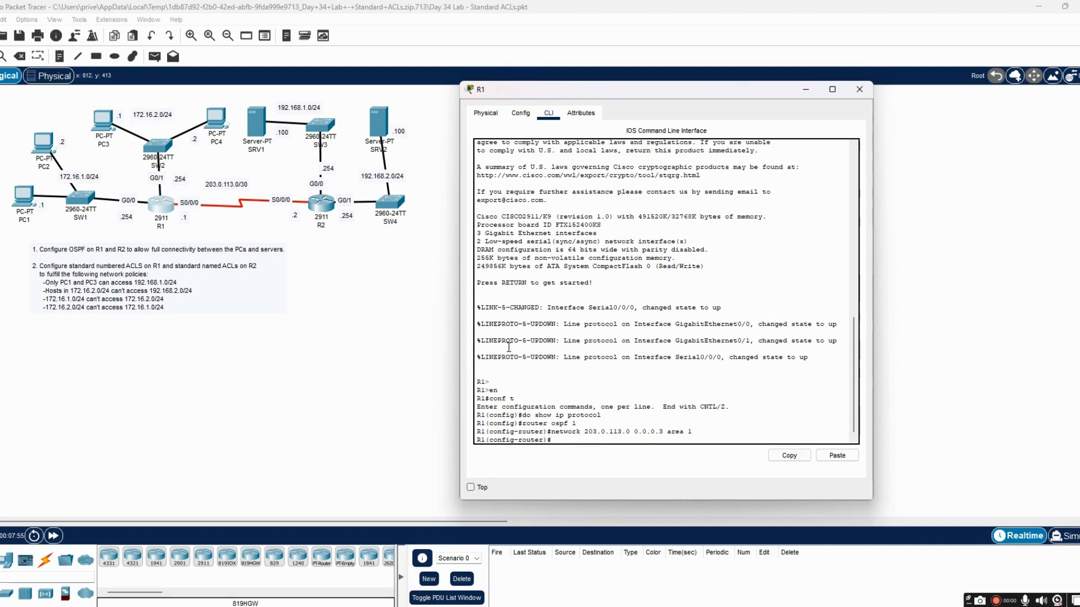
type("do show ip protocol")
key("Return")
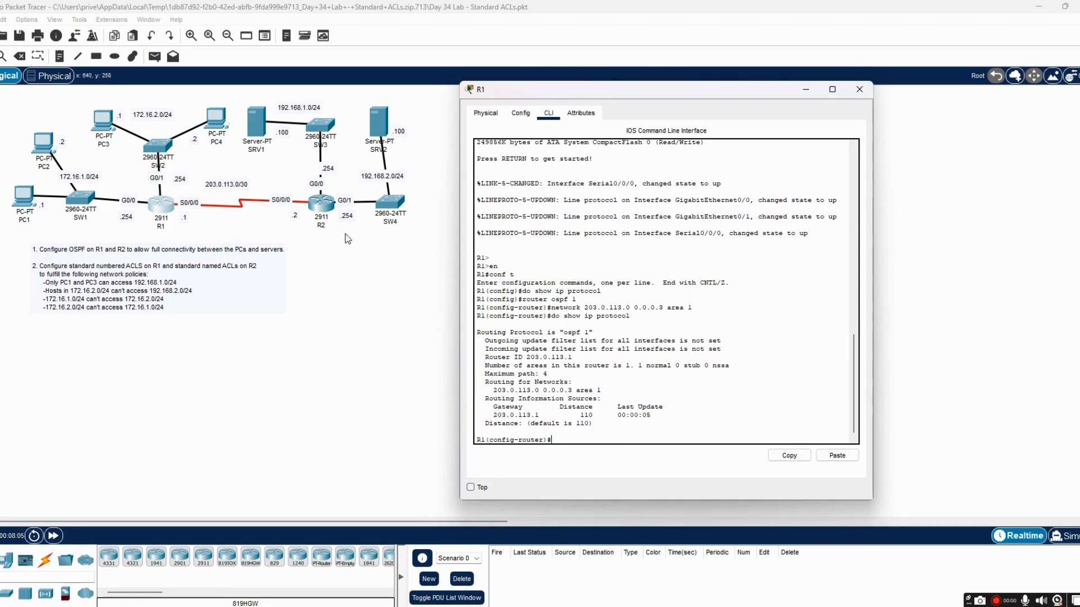
Open router R2's command line and enter global configuration mode
left_click(314, 203)
left_click_drag(475, 141, 582, 101)
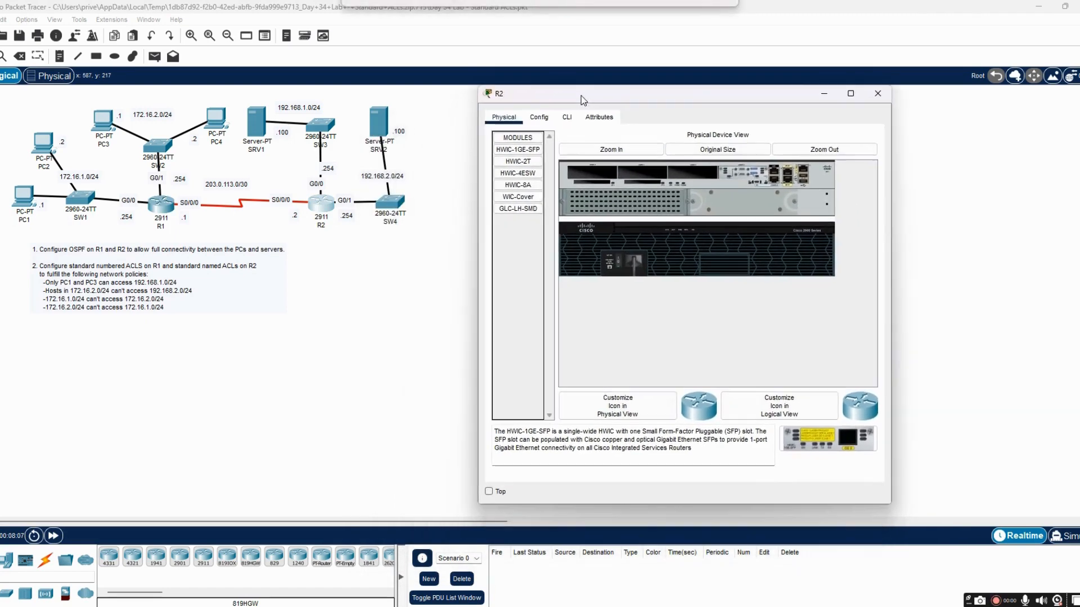
left_click(567, 117)
key("Return")
key("Return")
key("Return")
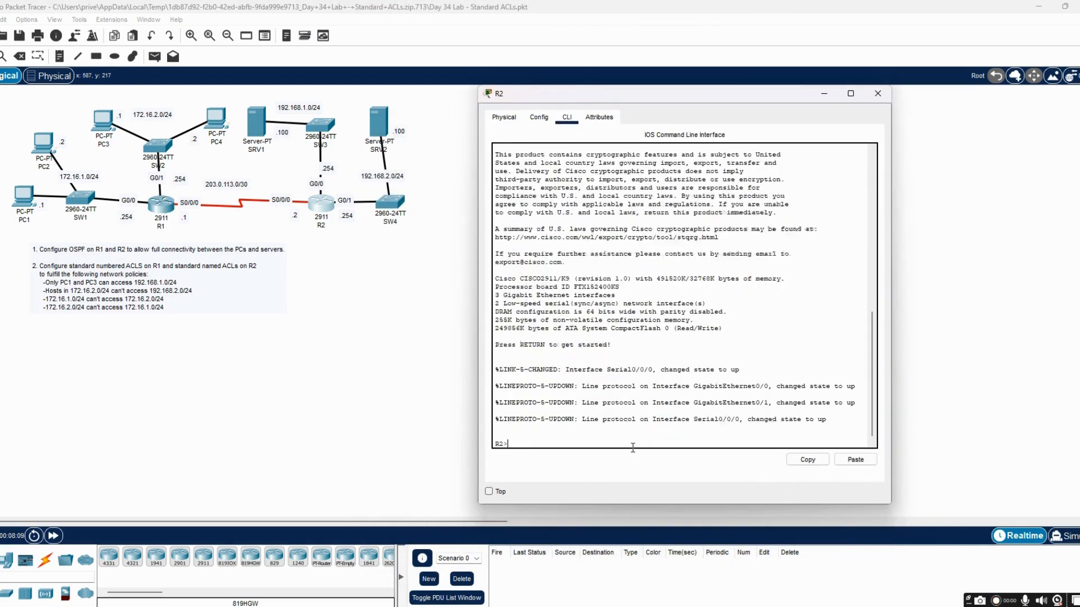
type("en")
key("Return")
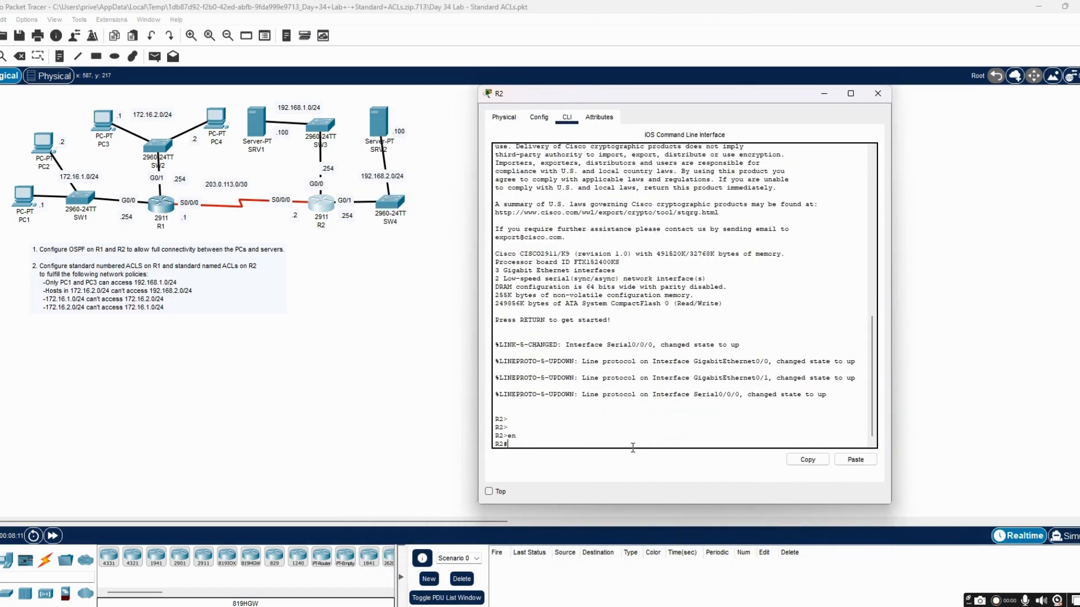
type("conf t")
key("Return")
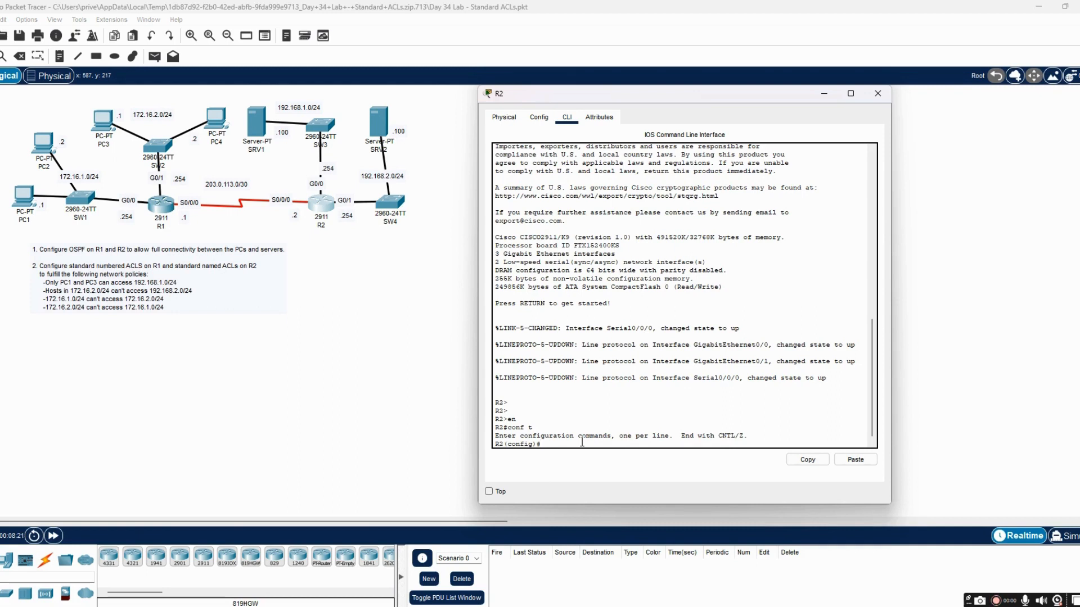
Display R2's IP routing protocol information from global configuration mode with "do show ip protocol"
type("show ip protocol")
key("Return")
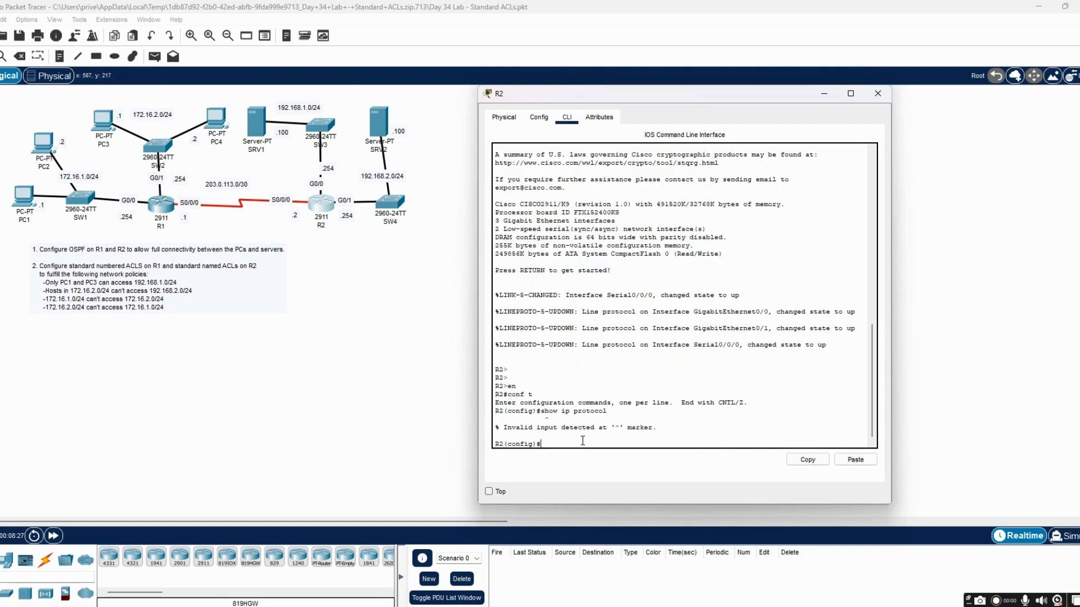
key("Up")
key("Home")
type("do")
key("Return")
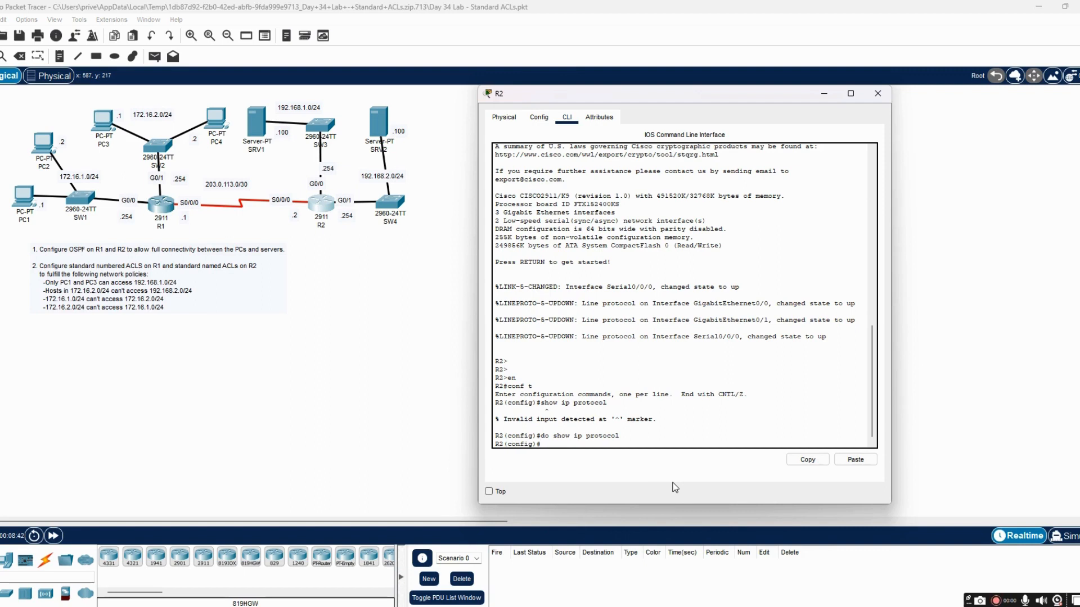
Enable OSPF process 1 on R2 and advertise network 203.0.113.0 with wildcard 0.0.0.3 in area 1
type("router ospf 1")
key("Return")
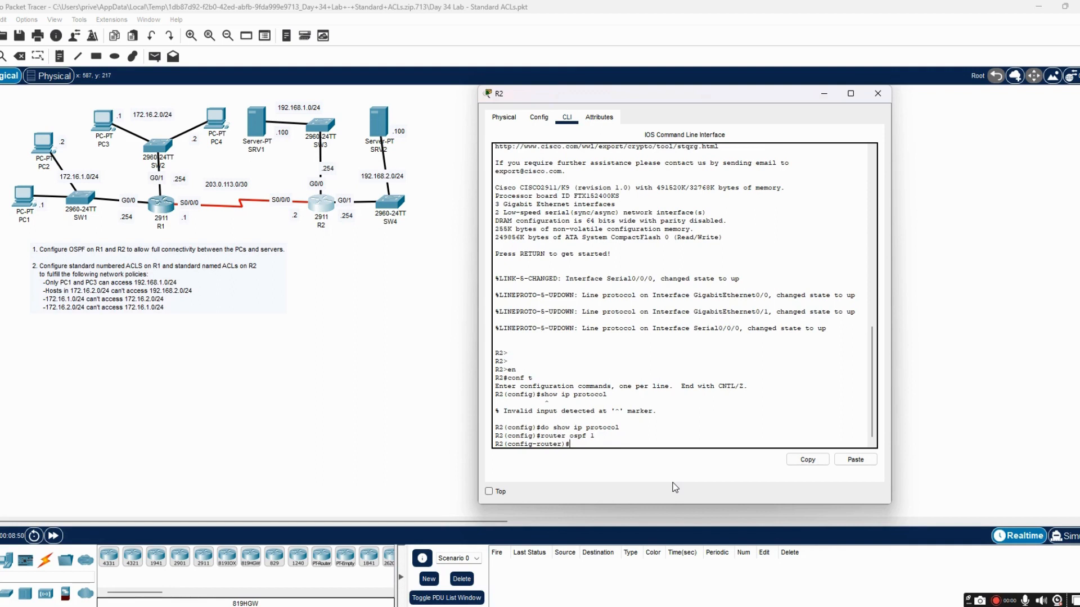
type("network 203.0.113.0 0.0.0.3 area 1")
key("Return")
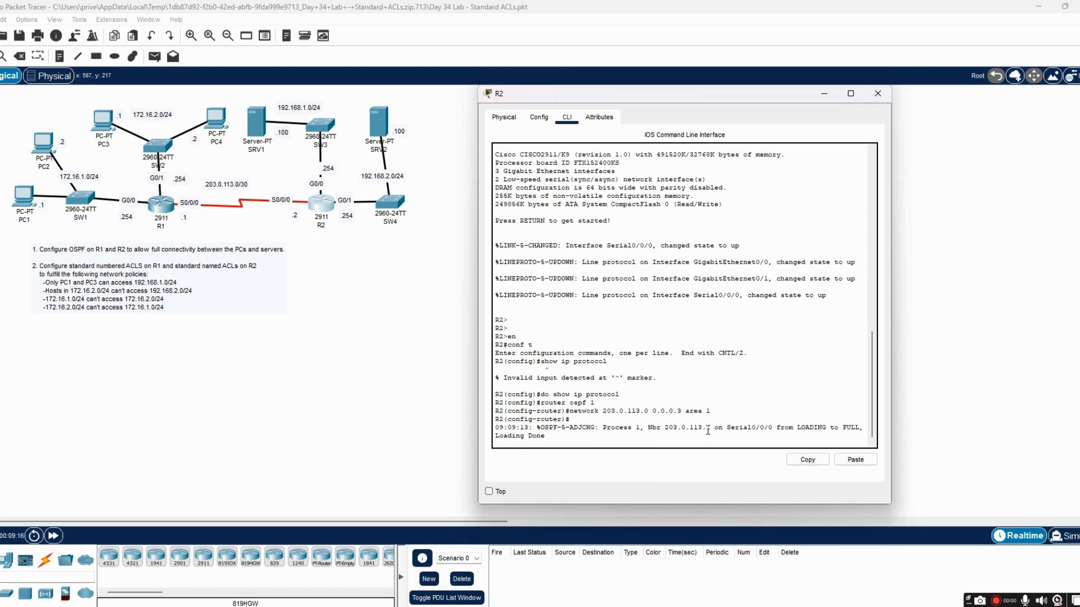
scroll(570, 415, "down", 1)
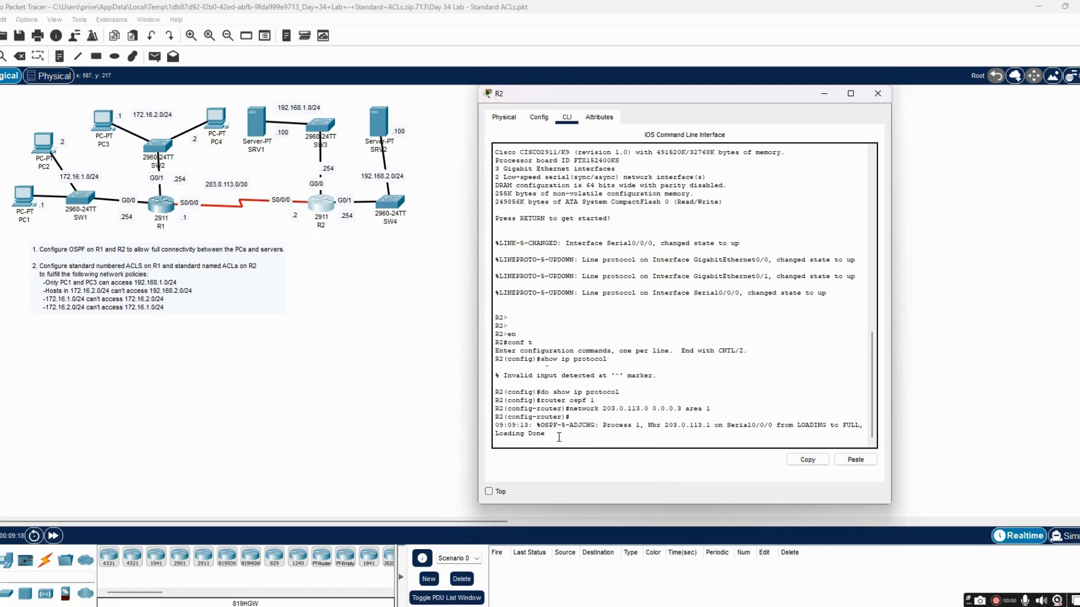
key("Return")
key("Return")
key("Return")
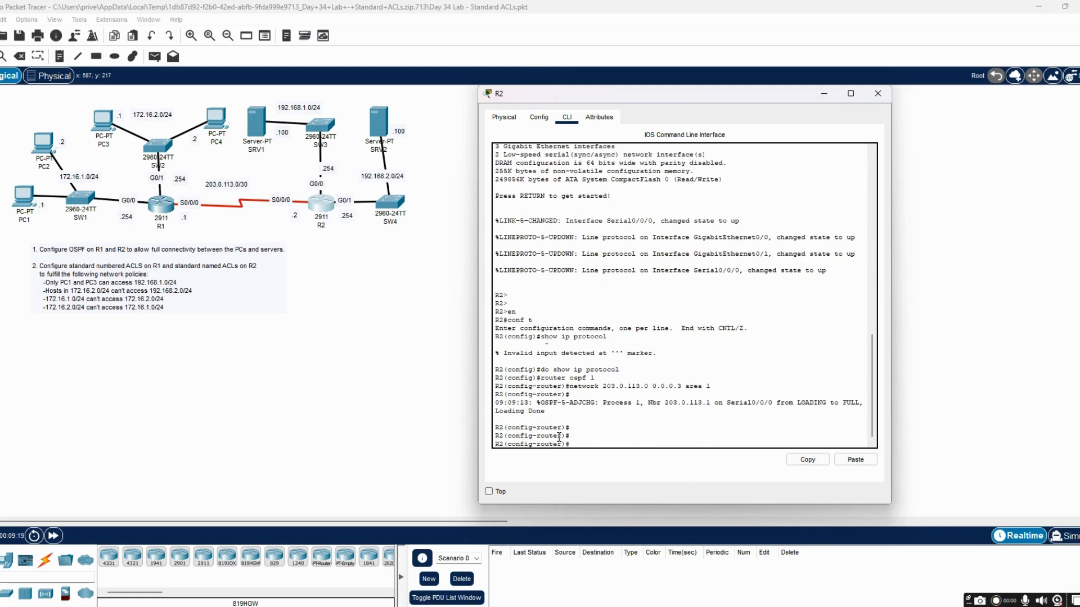
Display R2's IP routing protocol information and its brief OSPF interface list
type("do show ip protocol")
key("Return")
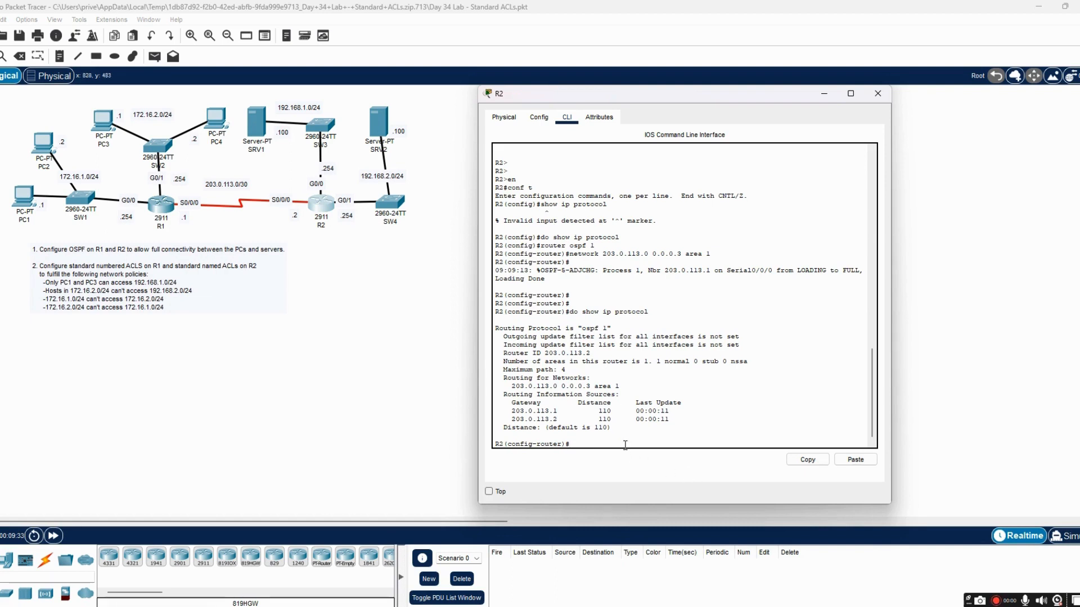
type("do show ip pr")
key("BackSpace")
key("BackSpace")
key("BackSpace")
key("BackSpace")
type("ospf int brief")
key("Return")
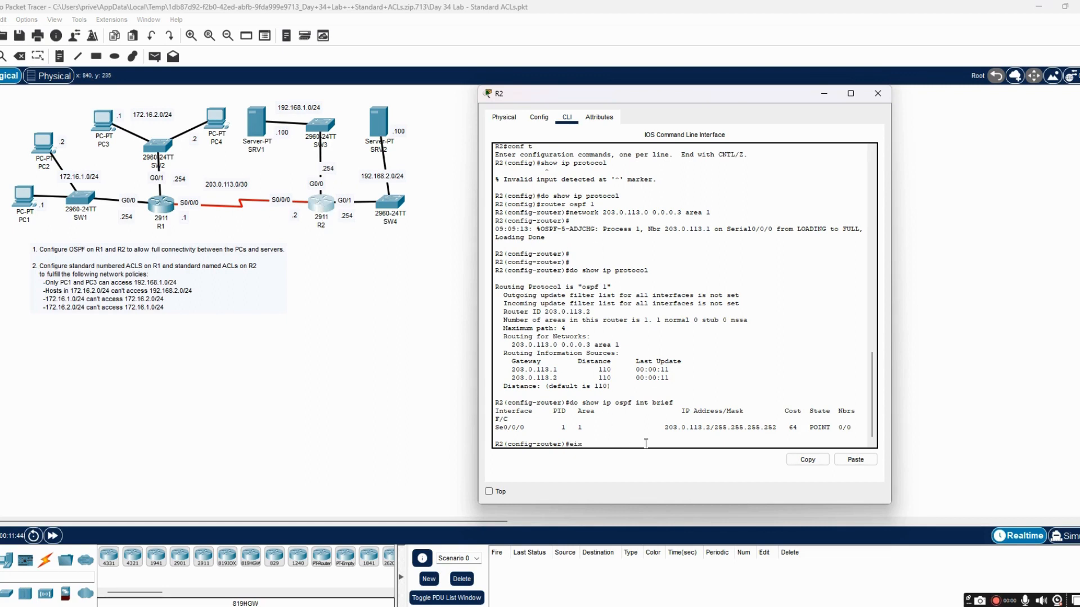
Leave OSPF router configuration on R2 and create a standard named access list called TO_192.168.1.0
key("Return")
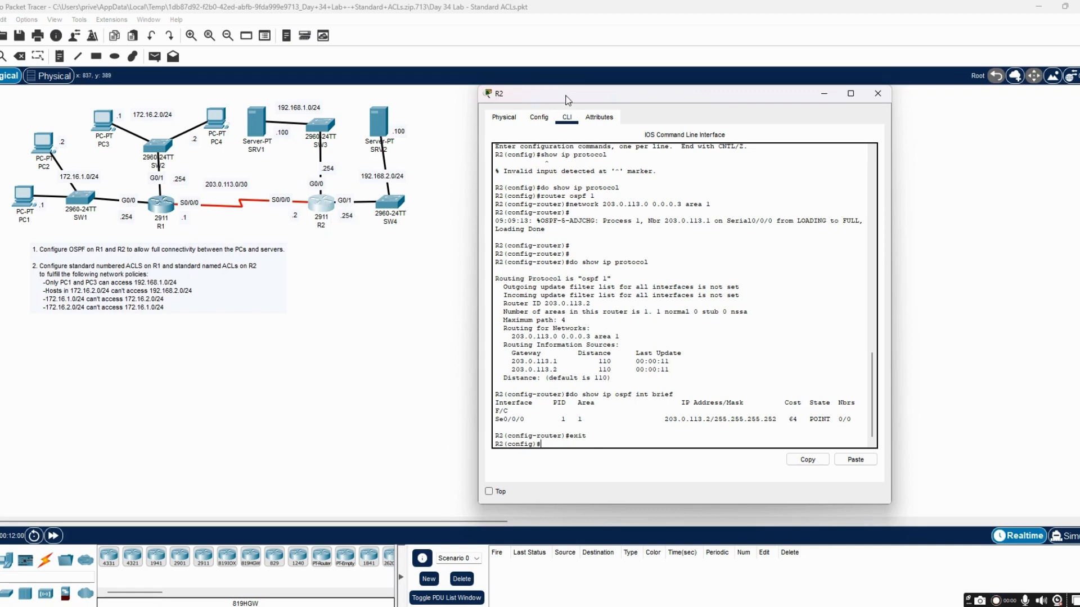
left_click_drag(565, 97, 603, 58)
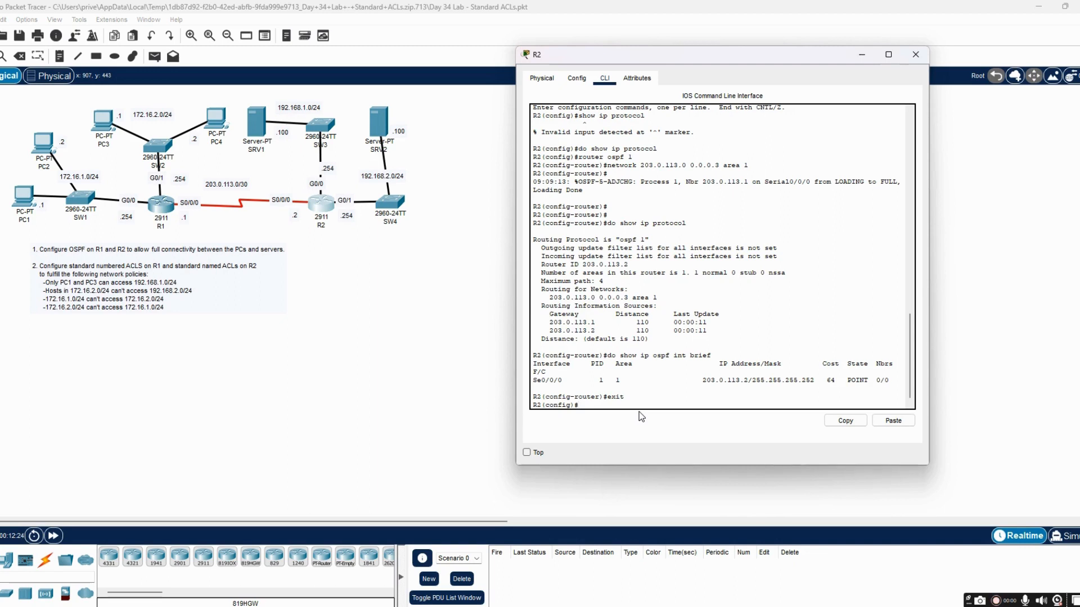
type("ip access-list standard")
type("TO")
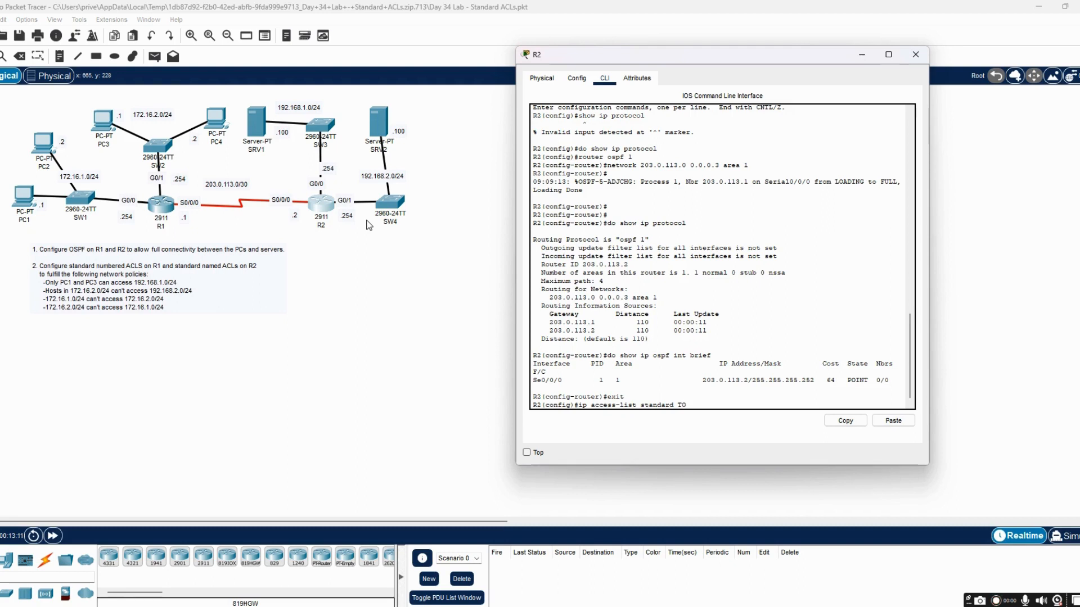
type("_192.168.1.")
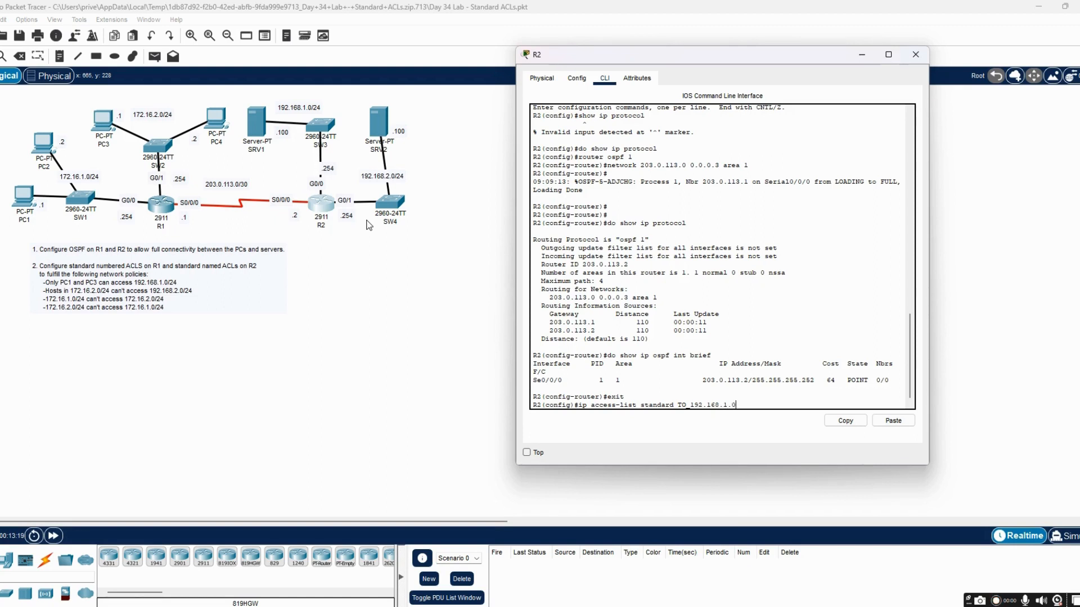
type("0")
key("Return")
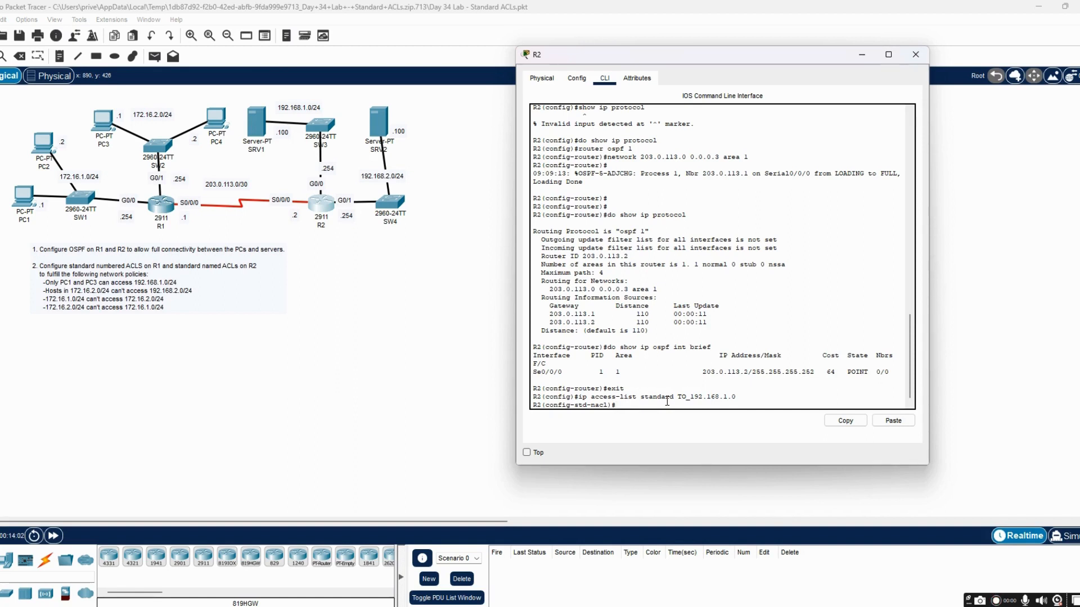
Add permit entries for 172.16.1.1 with wildcard 0.0.0.0 and for host 172.16.2.1 to the access list
type("permit 172")
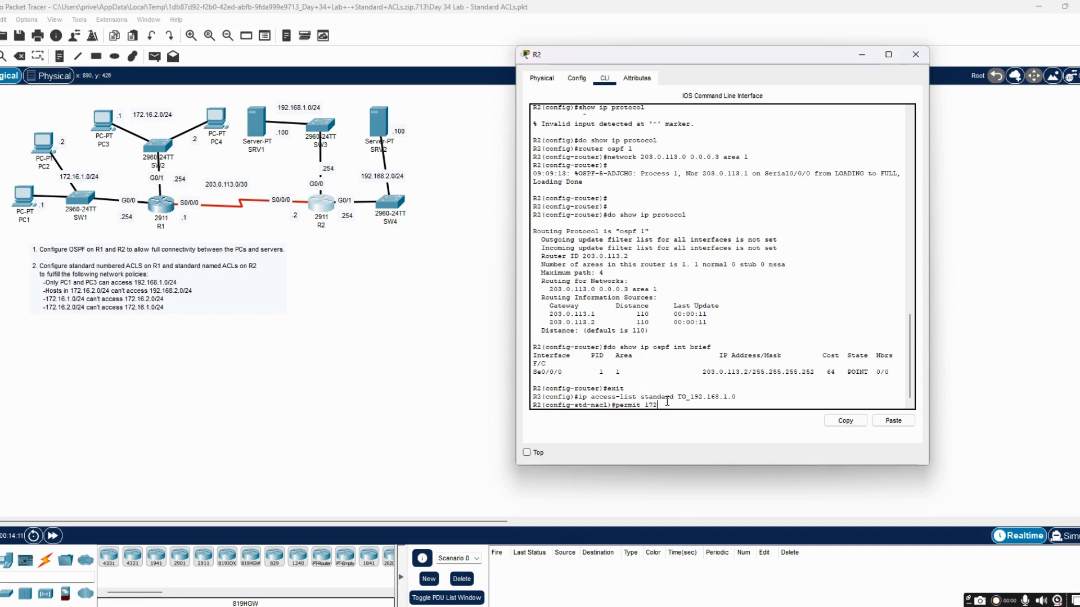
type(".16.1.")
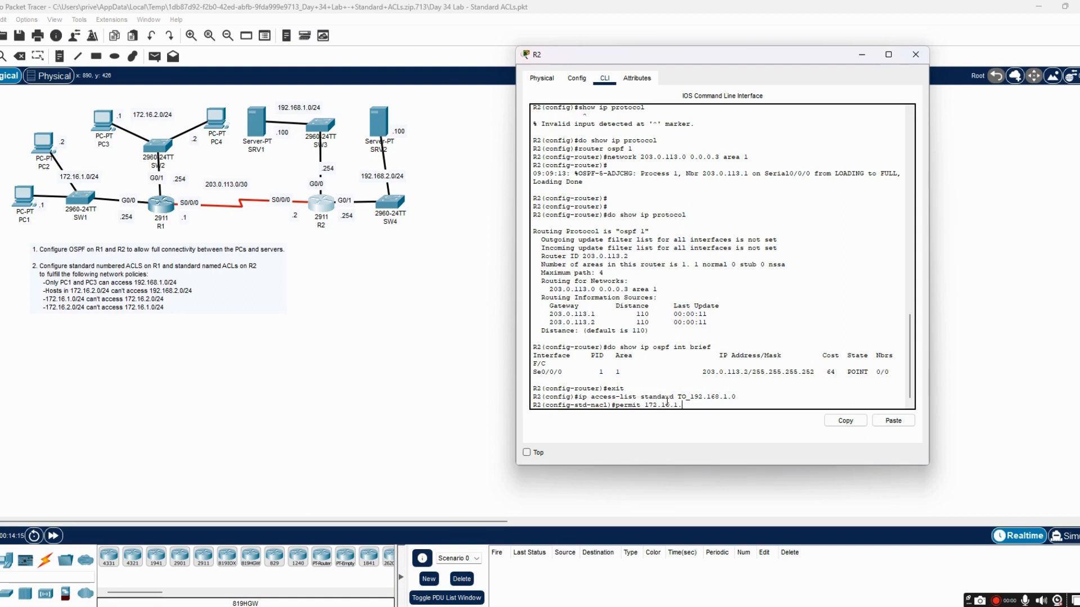
type("1")
key("Left")
key("Left")
type("0.0.0.0")
key("Return")
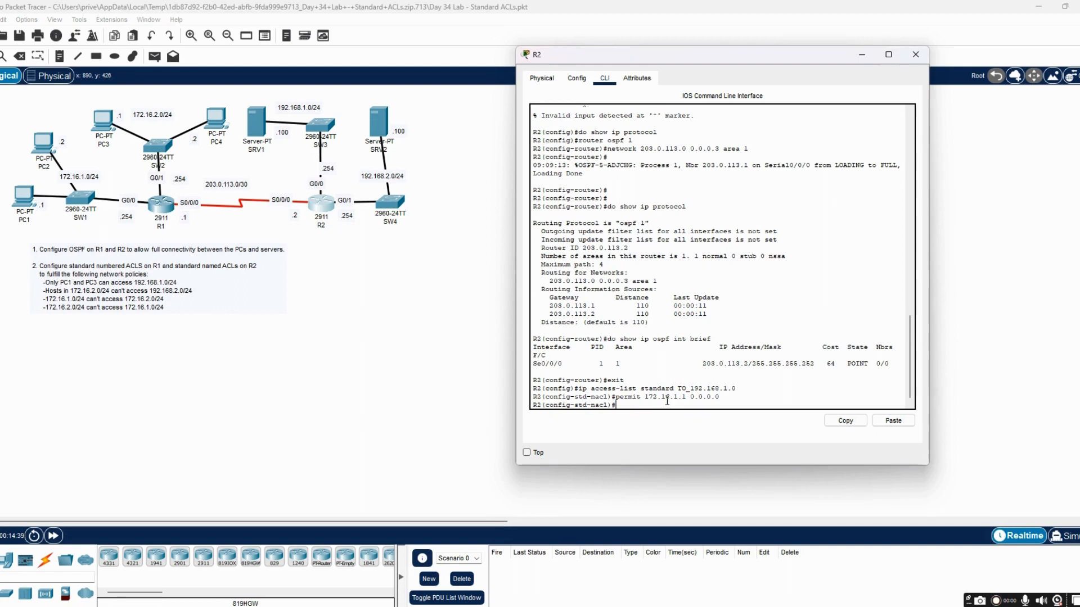
type("permit 172.16.2.1")
key("Return")
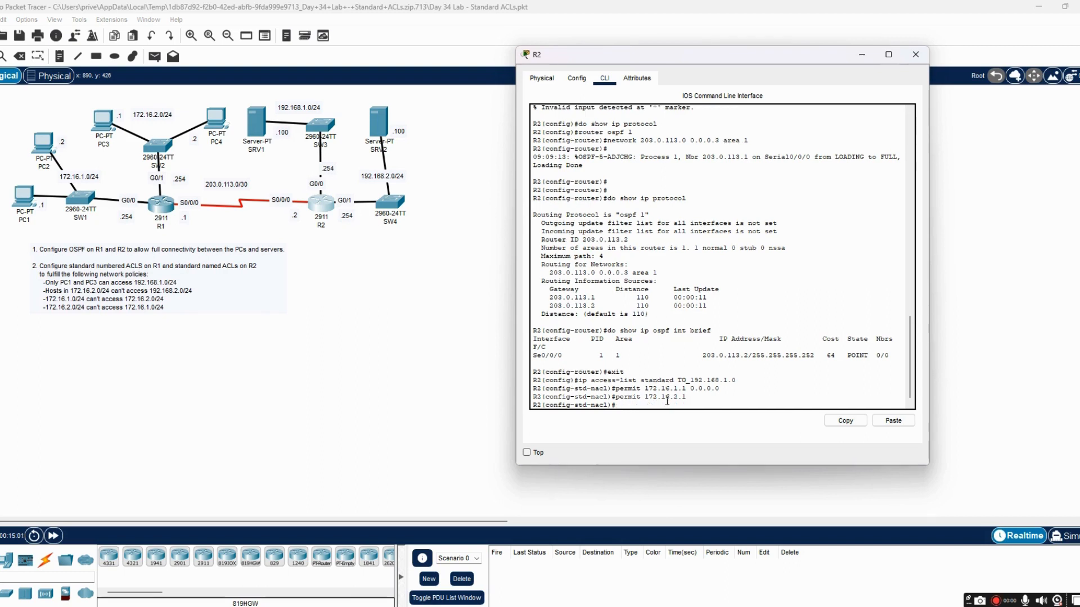
Display R2's access lists to check the name and entries of TO_192.168.1.0
type("do show access-list")
key("Return")
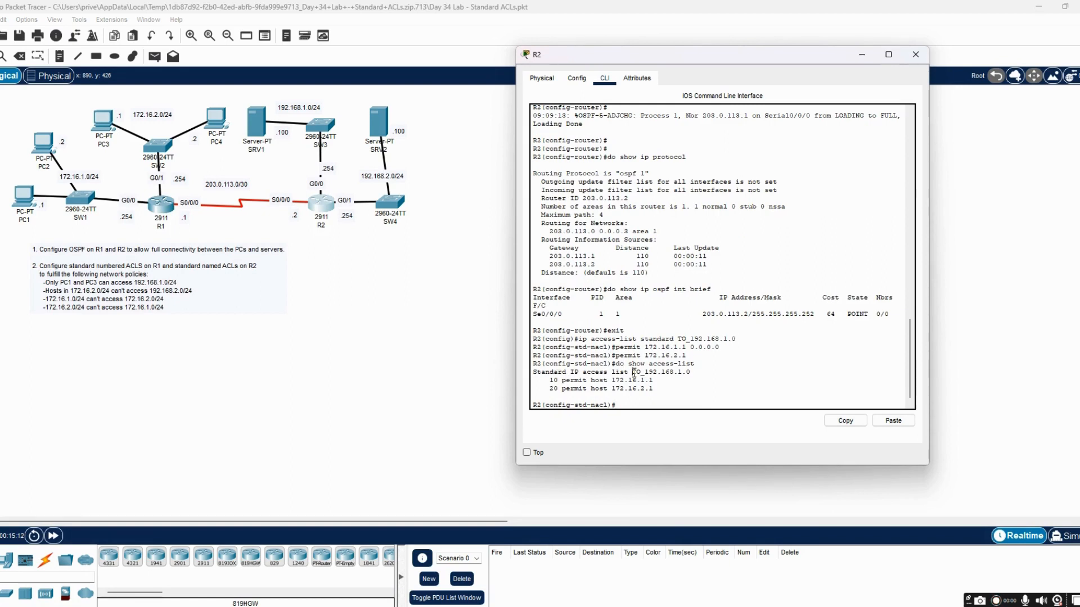
left_click_drag(634, 373, 692, 373)
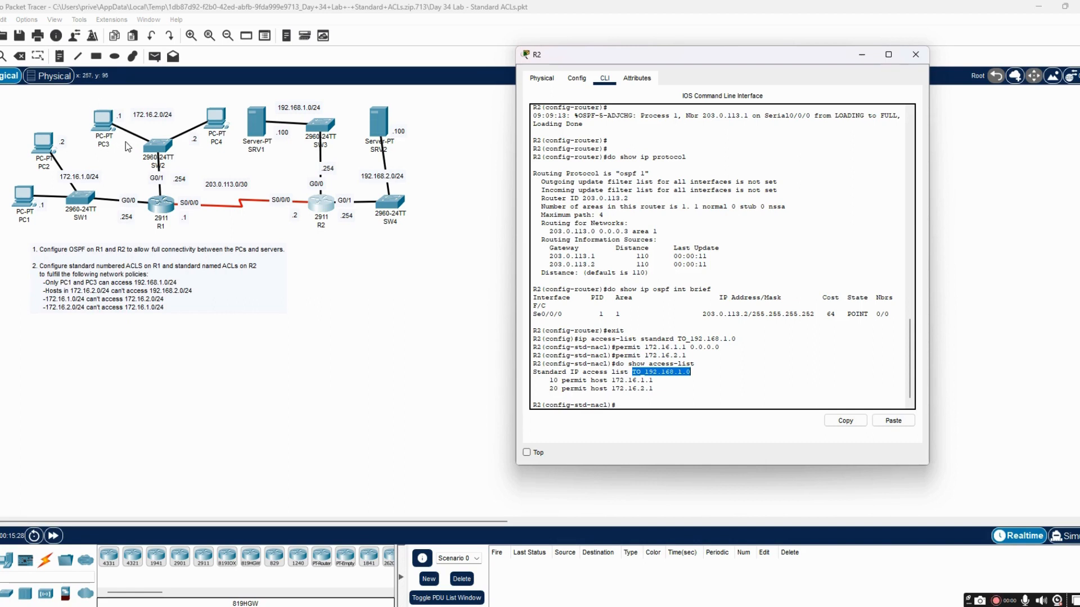
left_click(647, 403)
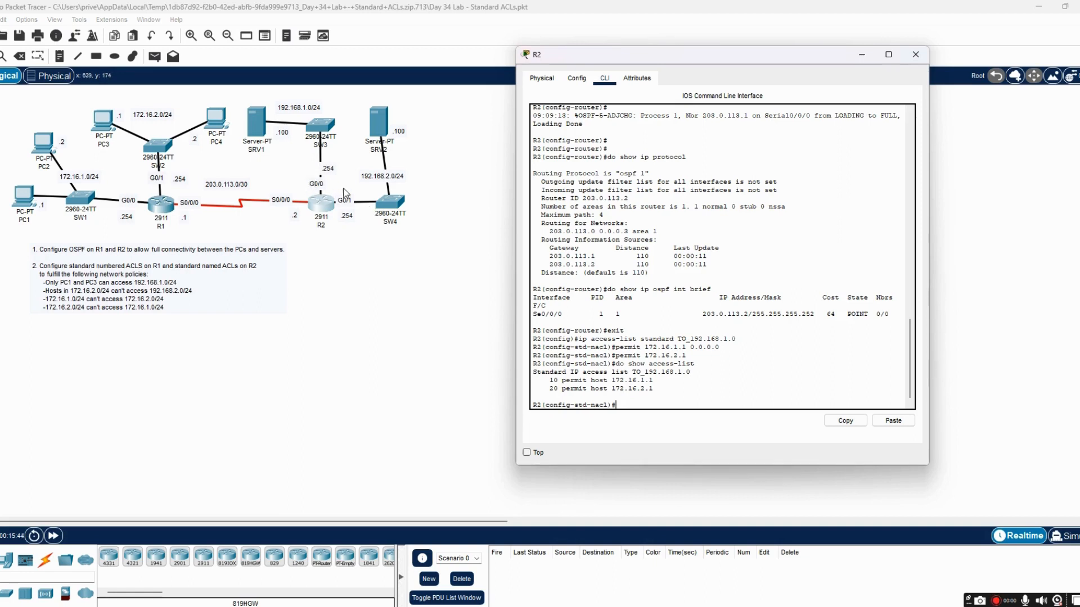
Leave the access list configuration and apply TO_192.168.1.0 outbound on R2's GigabitEthernet0/0 interface
type("exit")
key("Return")
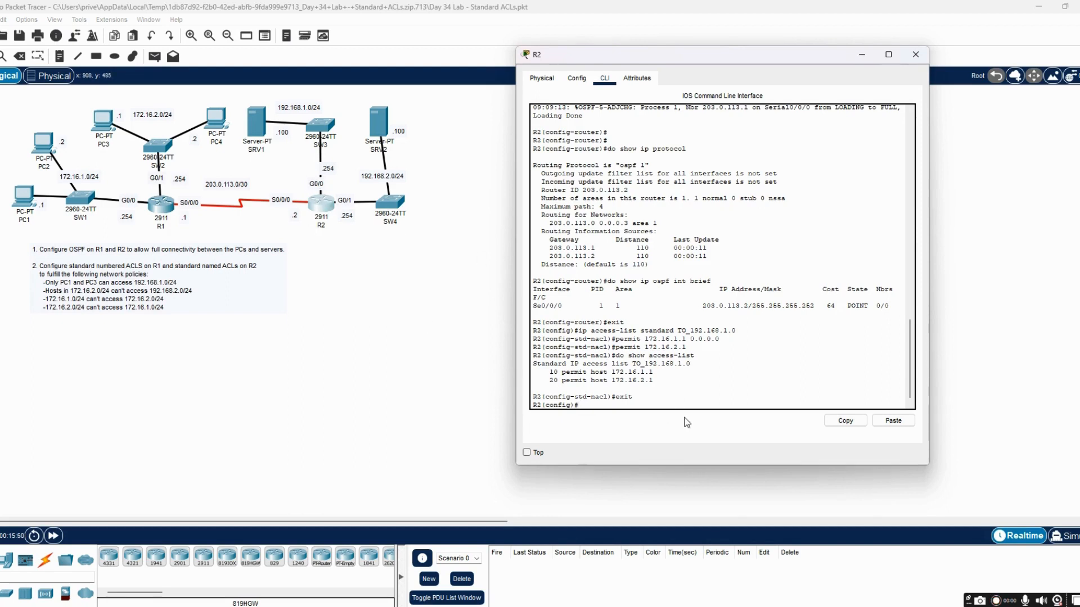
type("int g0/0")
key("Return")
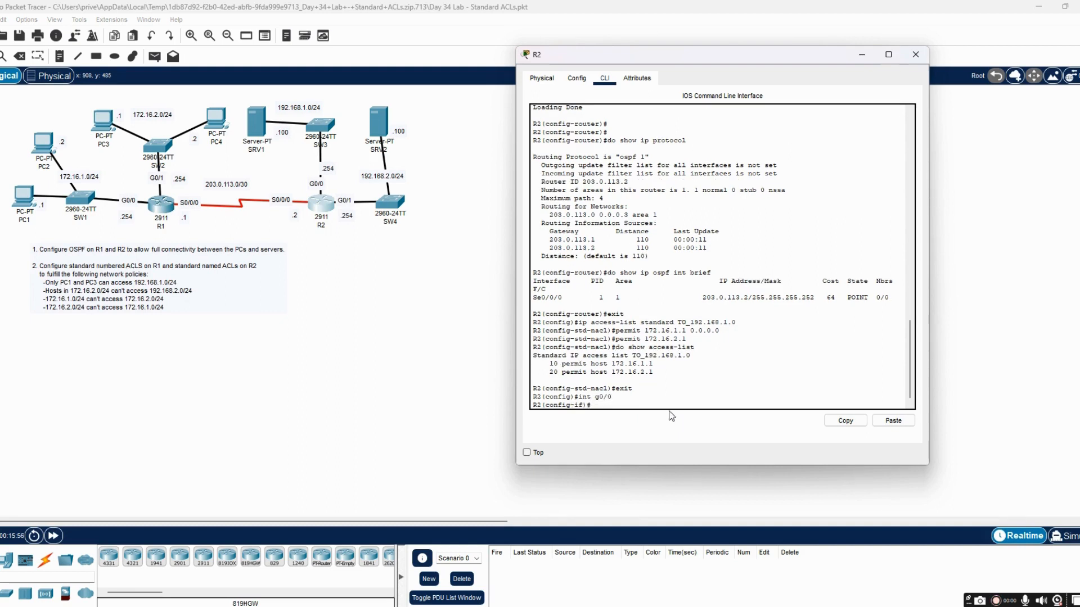
left_click_drag(533, 405, 606, 407)
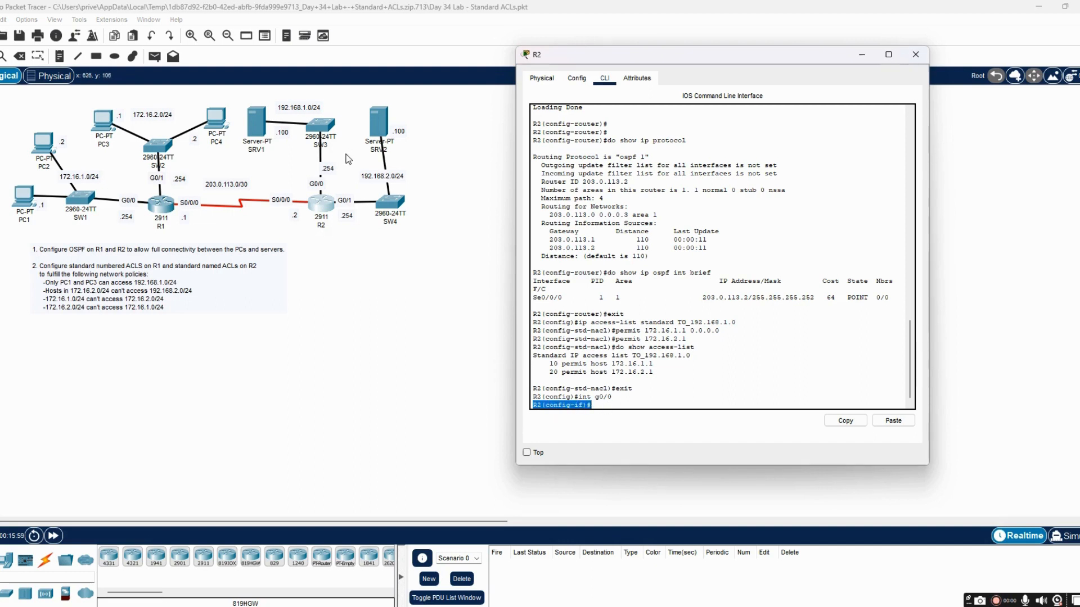
left_click(611, 405)
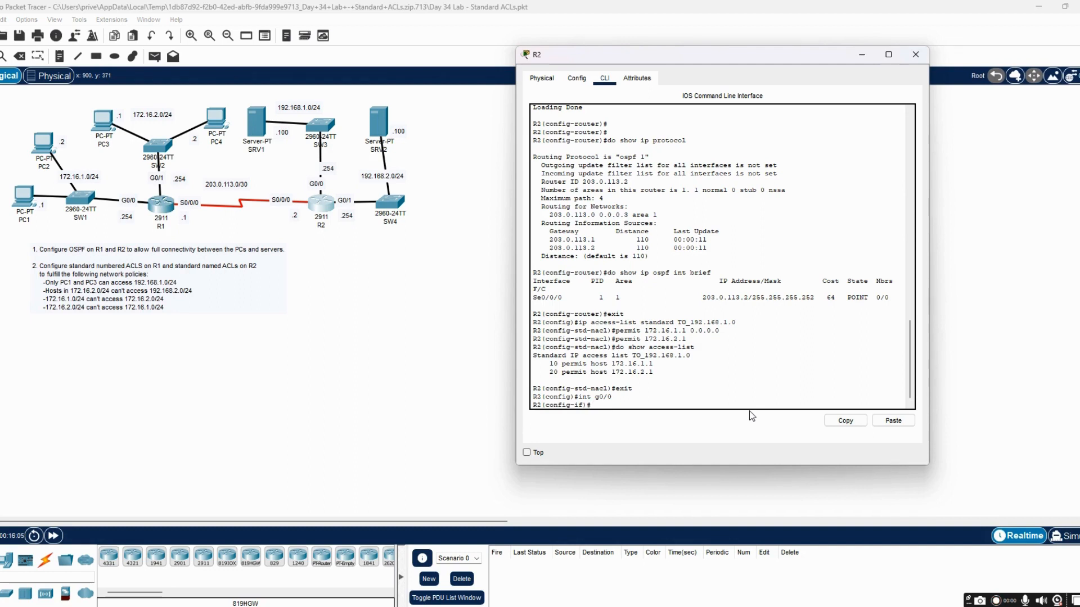
type("ip")
type("a")
type("ccess-group")
type(" TO")
type("-")
type("19")
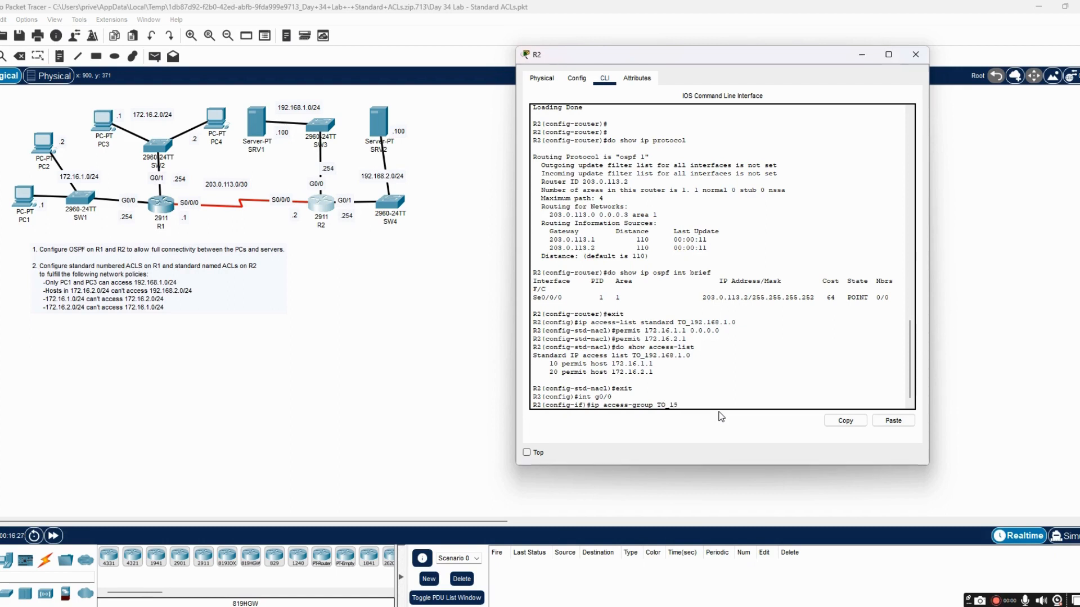
type("2.168.1.0")
type("out")
key("Return")
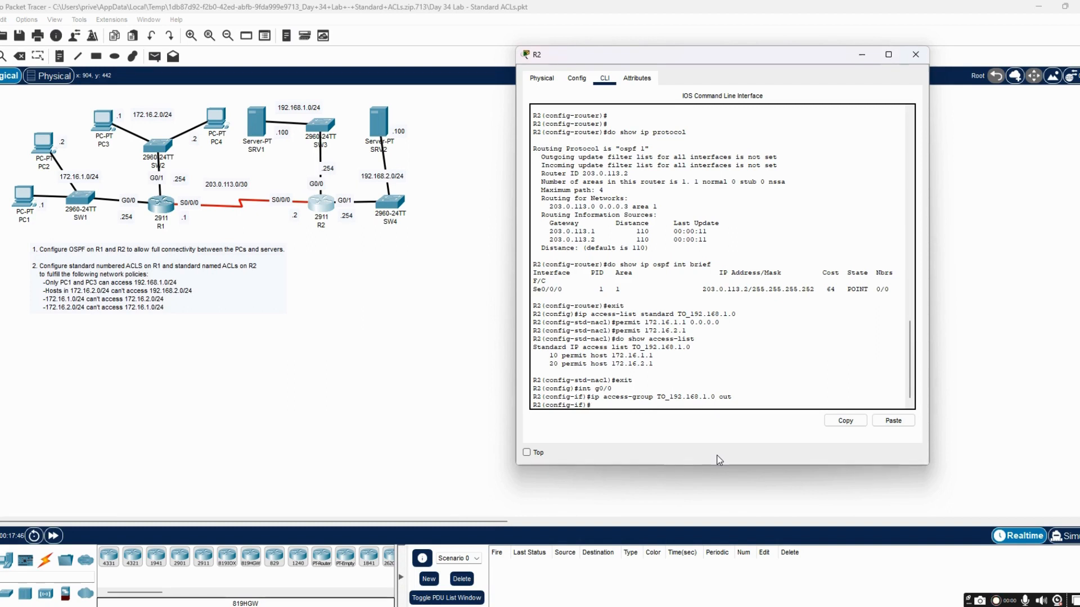
Display R2's IP interface information filtered to line protocol and access list lines, and check which interfaces have access lists applied
type("do show ip int | include line protocol")
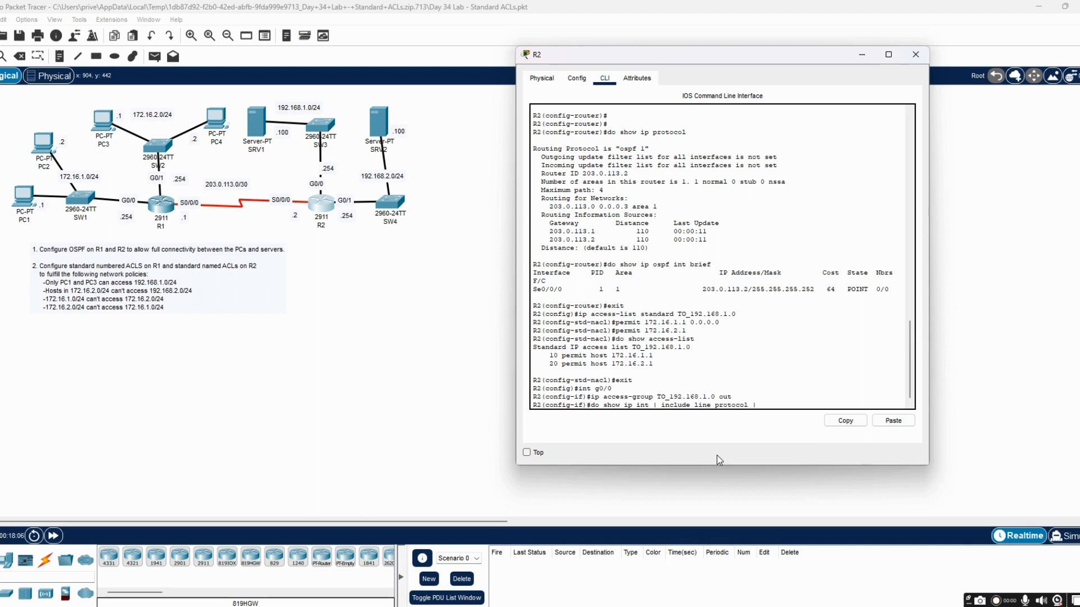
type(" | access list")
key("Return")
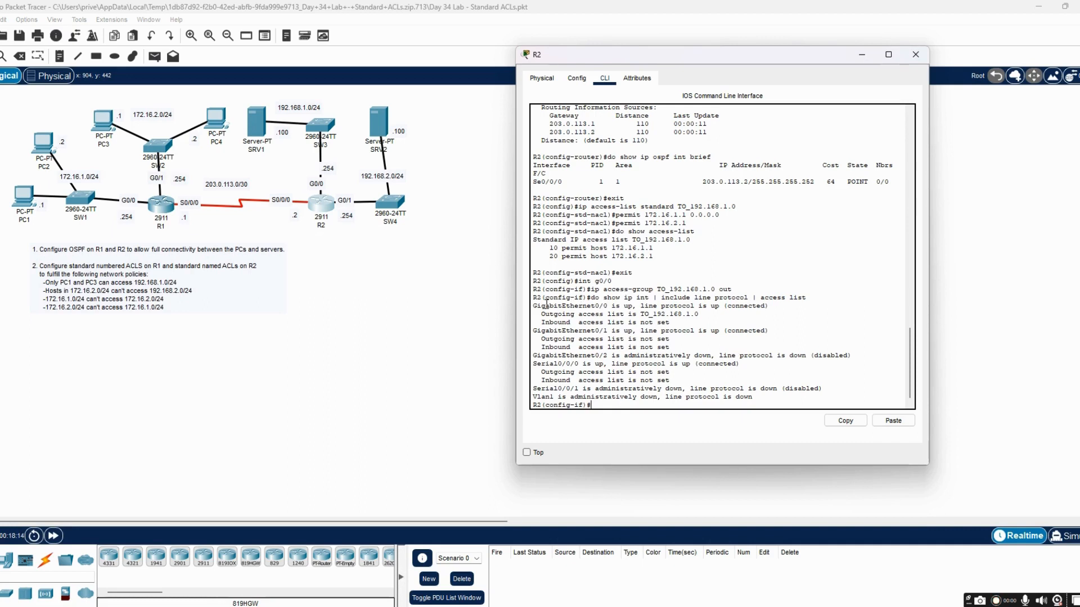
left_click_drag(533, 306, 823, 397)
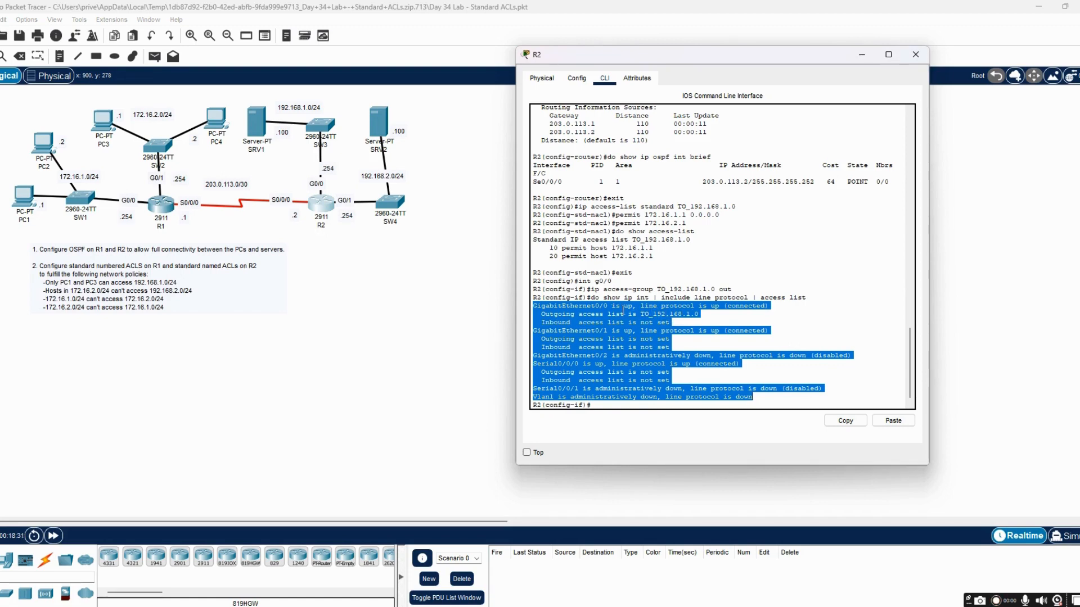
left_click(666, 315)
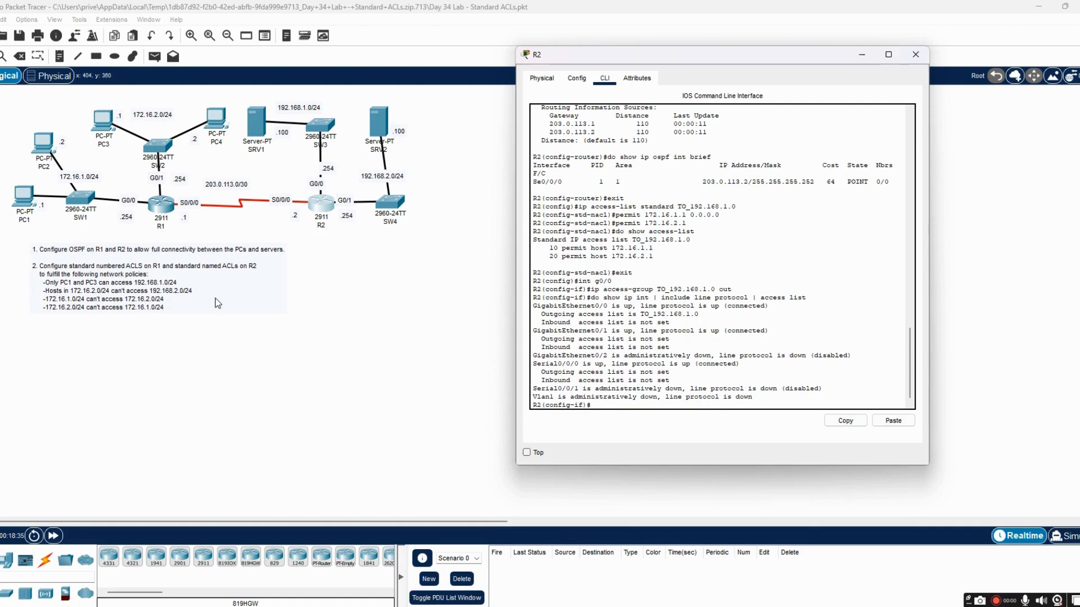
left_click_drag(729, 62, 770, 80)
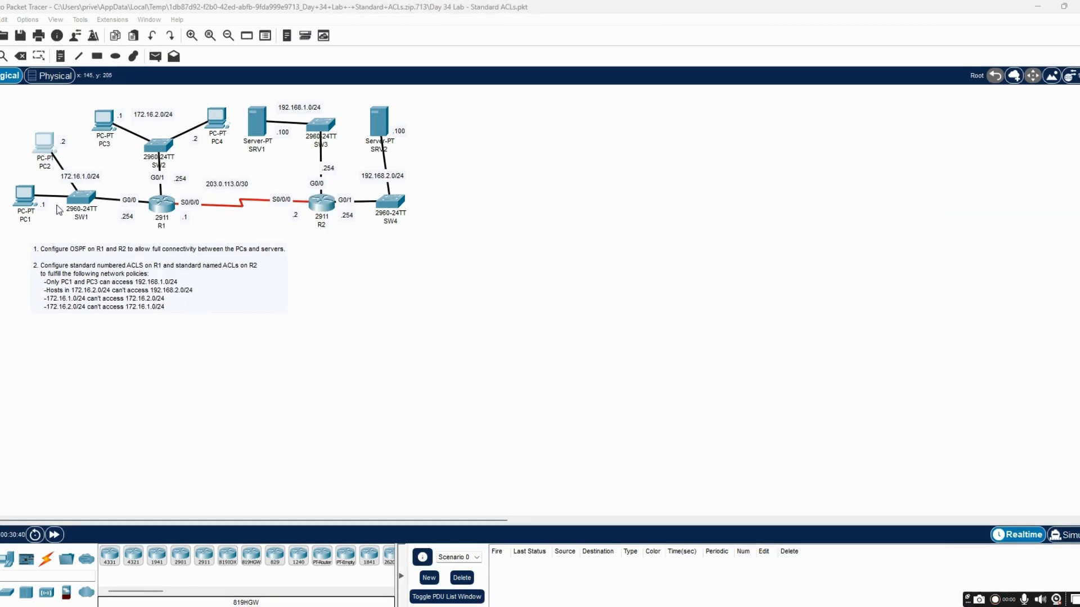
Ping SRV1 at 192.168.1.100 from PC1's command prompt
left_click(21, 198)
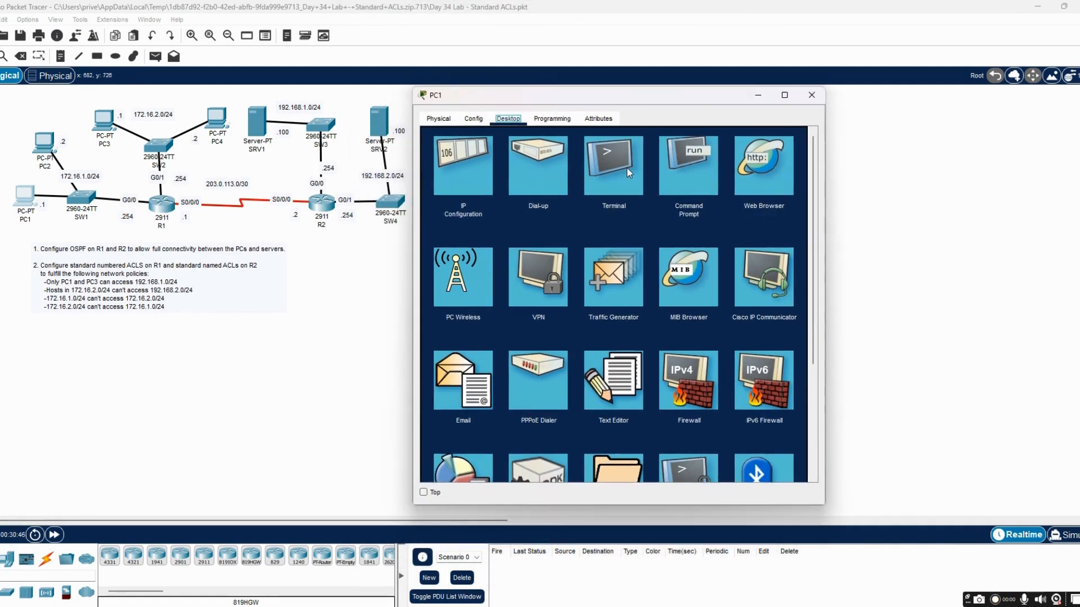
left_click(687, 166)
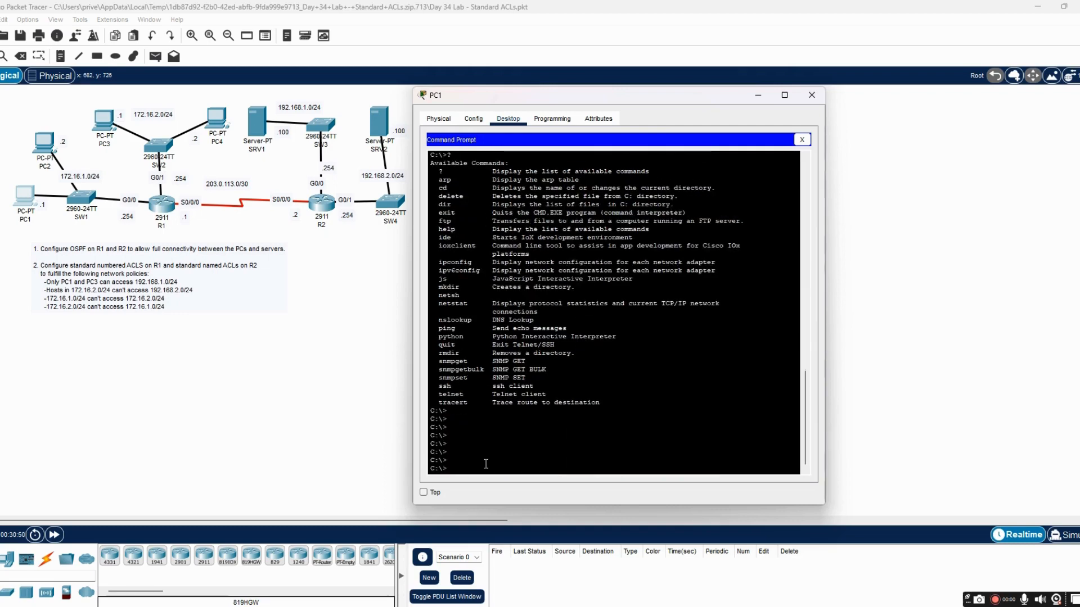
type("ping 192.168.1.100")
key("Return")
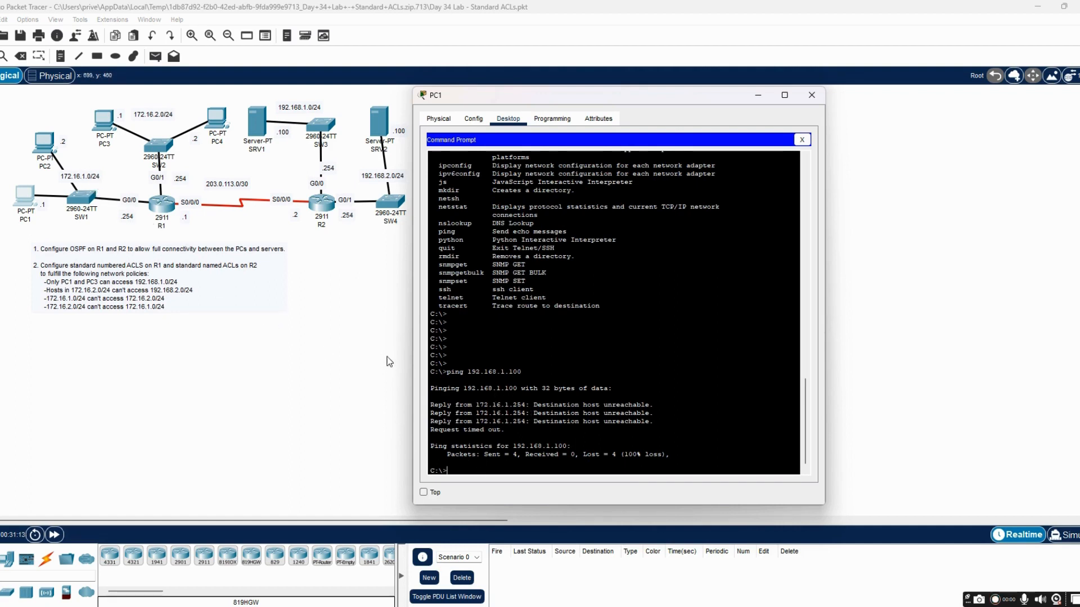
Open R1's command line and enter privileged EXEC mode
left_click(162, 209)
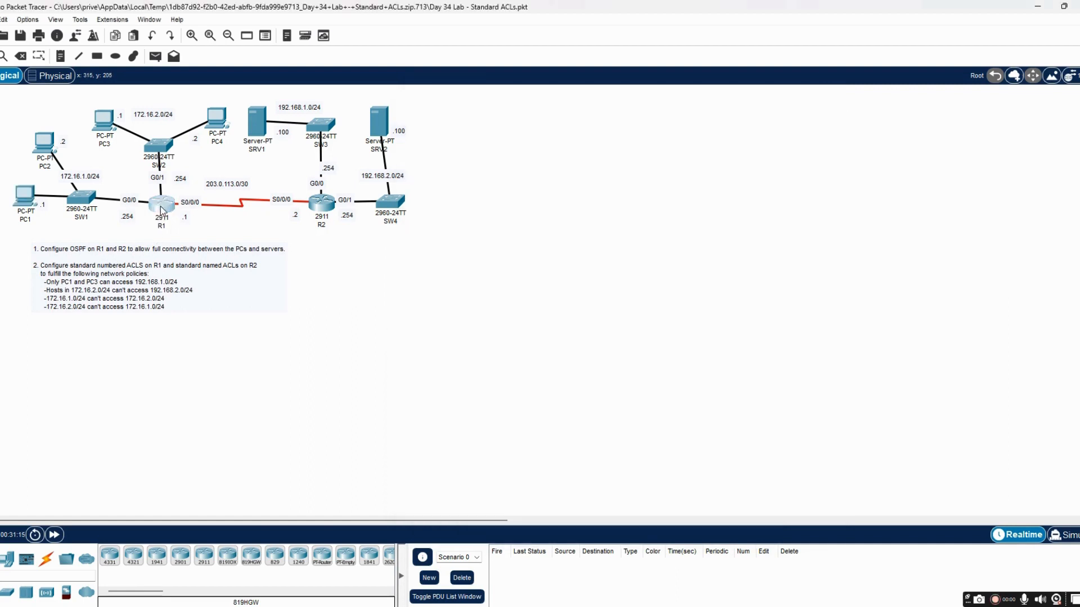
left_click(162, 209)
left_click_drag(543, 128, 666, 82)
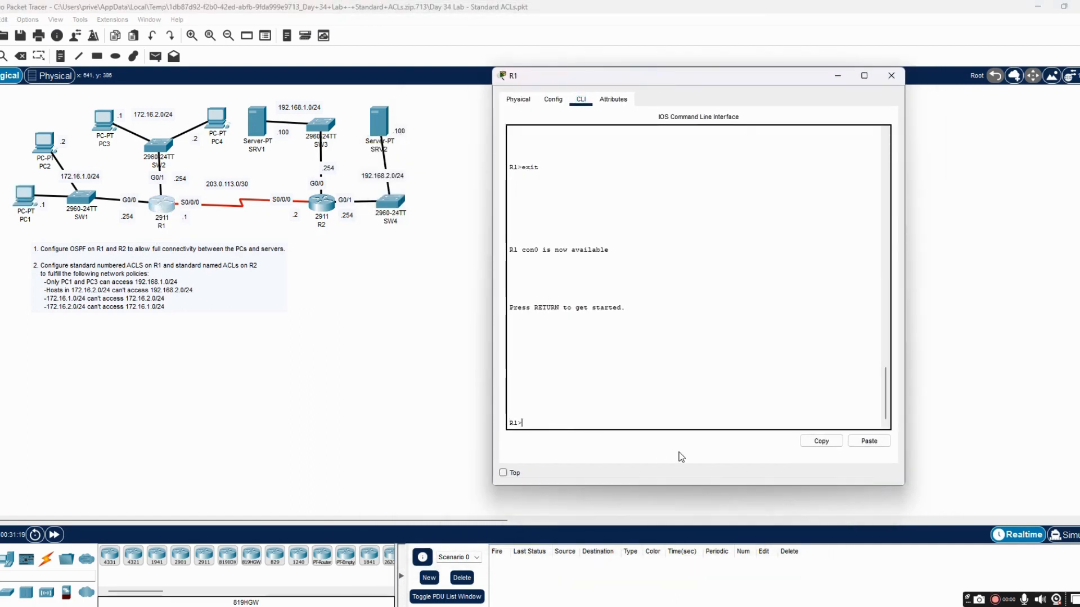
key("Return")
key("Return")
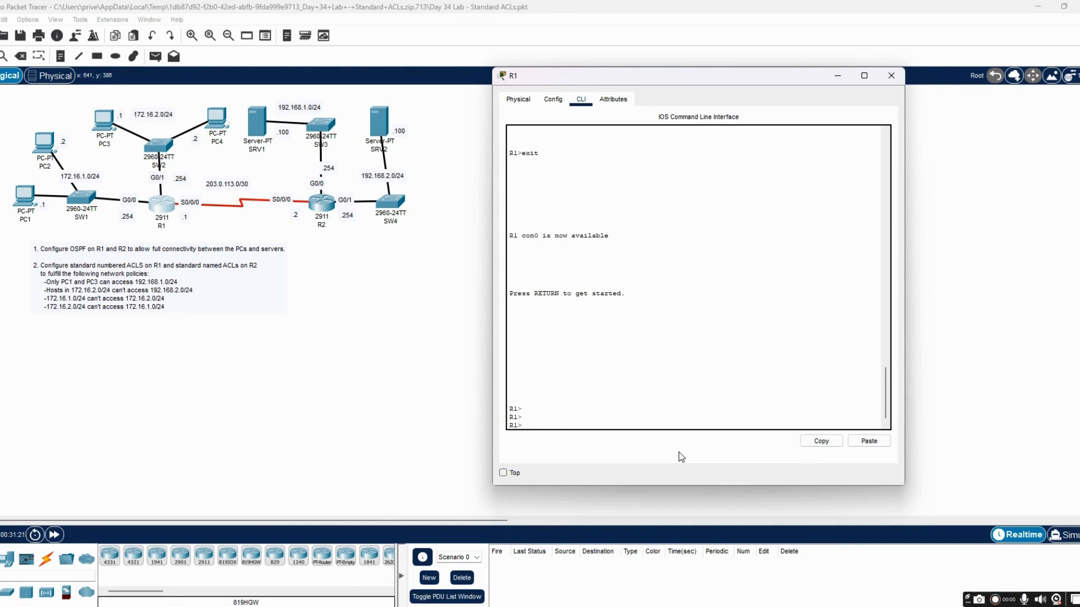
type("en")
key("Return")
Display R1's IP routing table
type("sh")
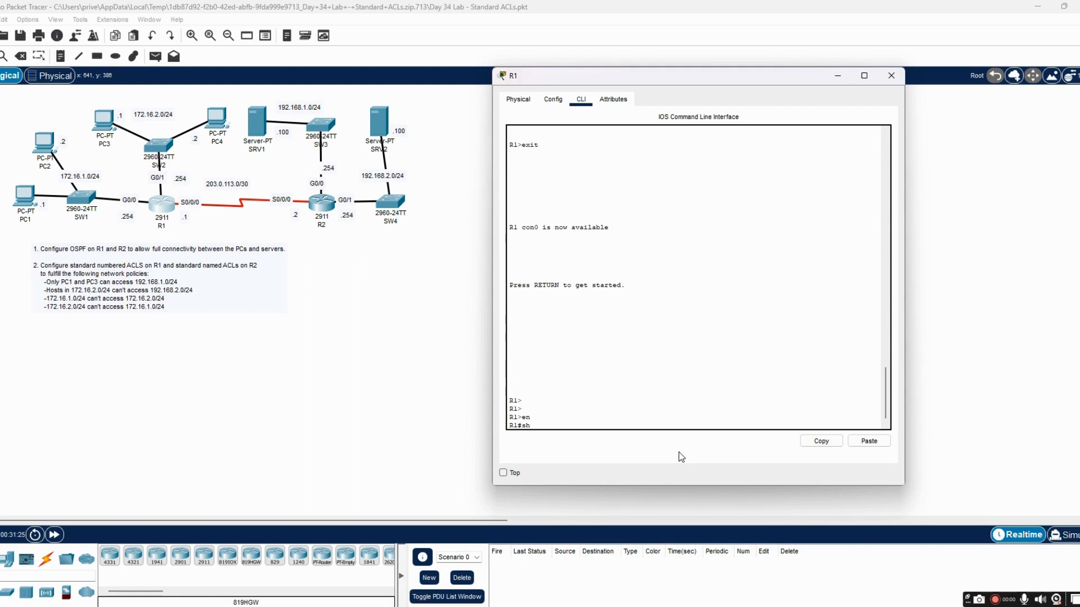
type("ow ip rotue")
key("BackSpace")
key("BackSpace")
key("BackSpace")
type("ute")
key("Return")
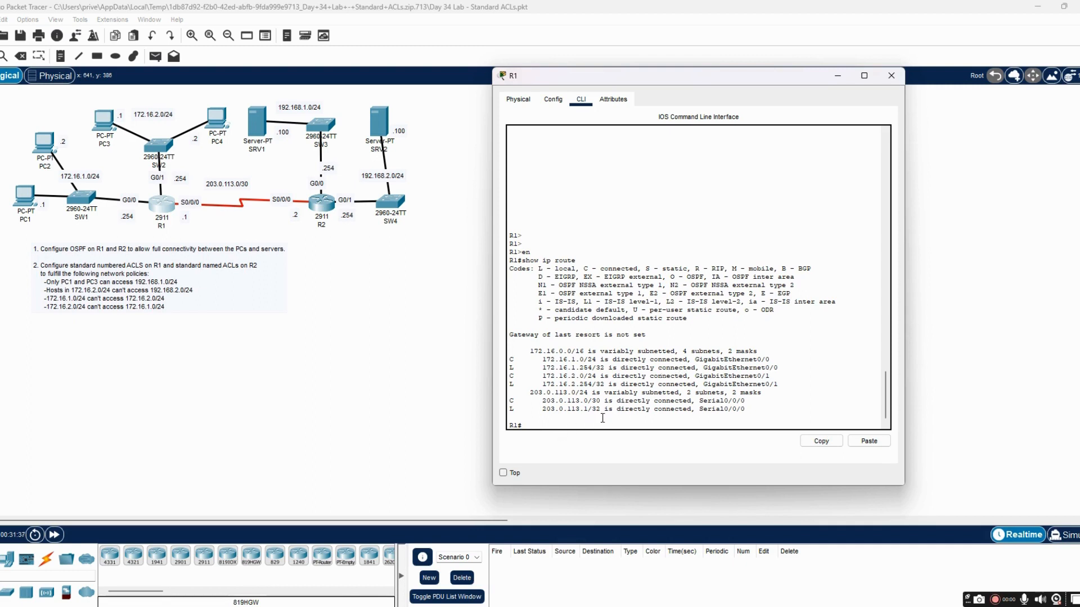
Display R1's OSPF neighbors from privileged EXEC mode
type("do show ip ospf neighbor")
key("Return")
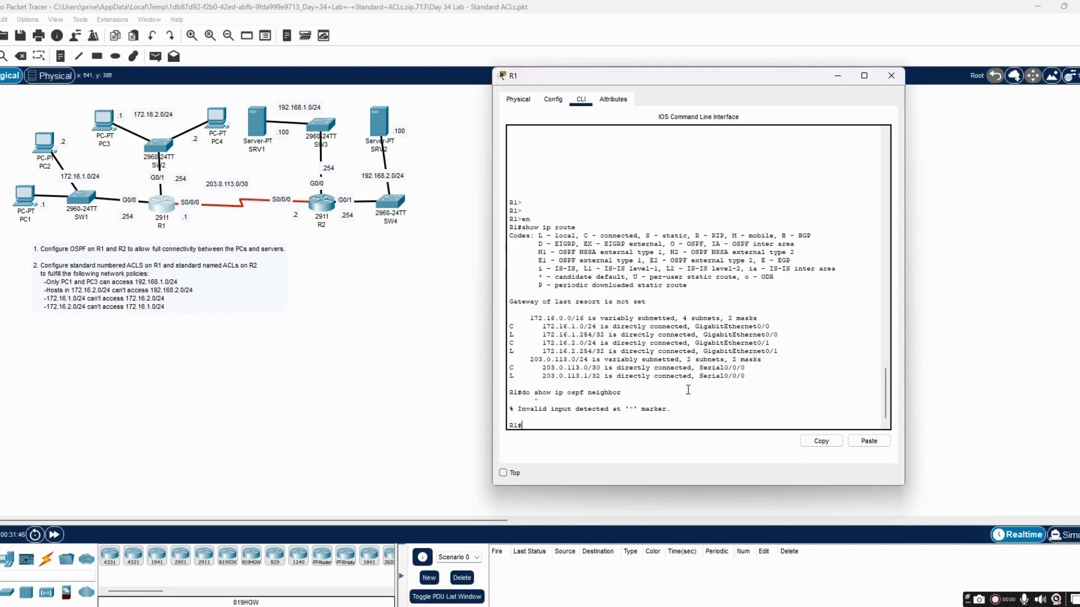
key("Up")
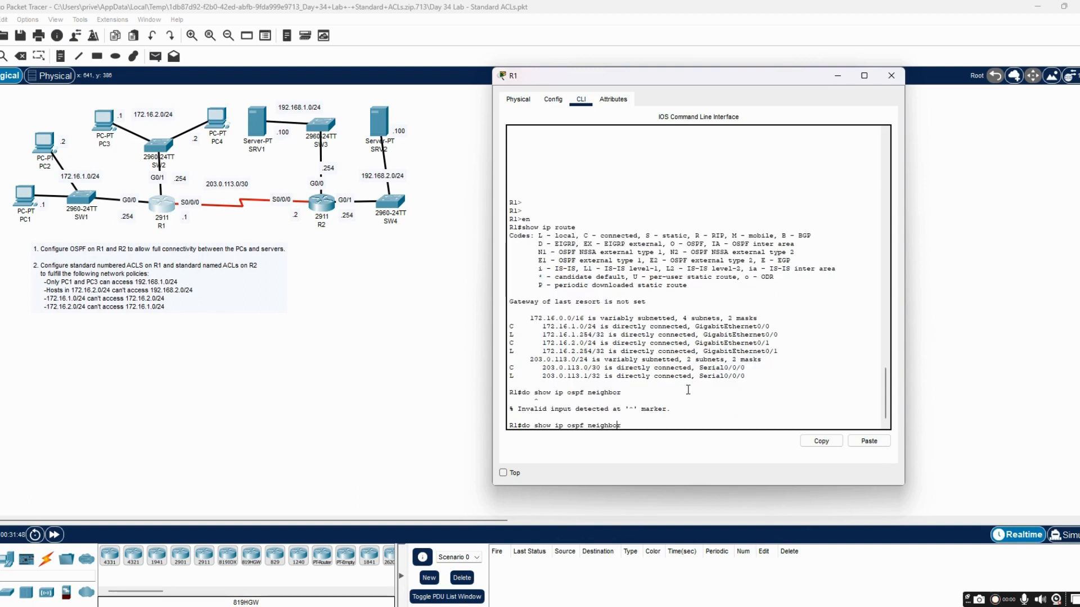
key("ctrl+a")
key("Delete")
key("Delete")
key("Delete")
key("Return")
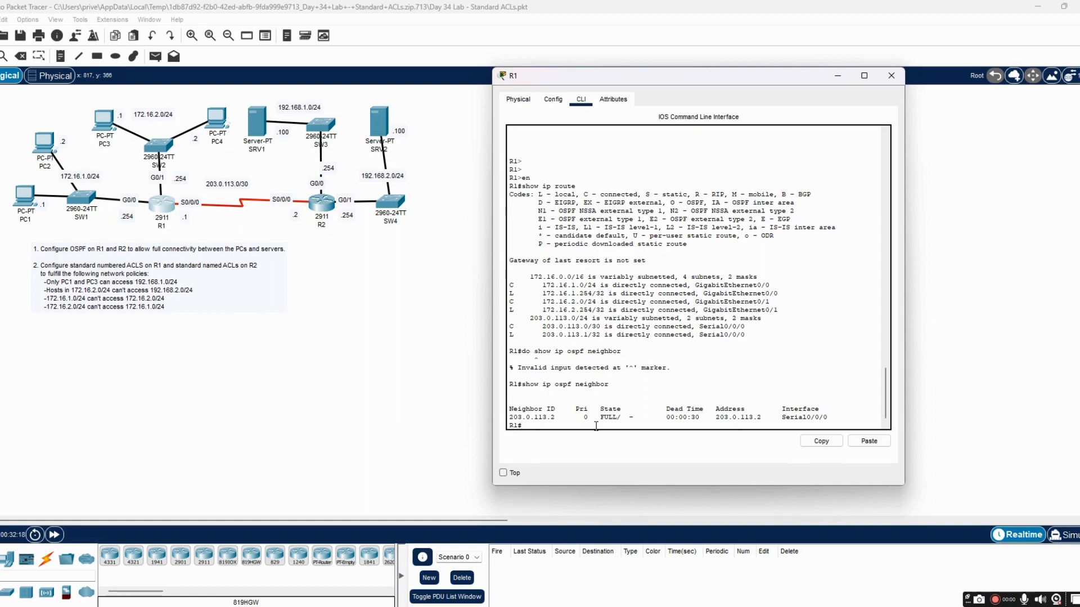
Enter global configuration mode on R1 and open the configuration of OSPF process 1
type("onf t")
key("Return")
type("router")
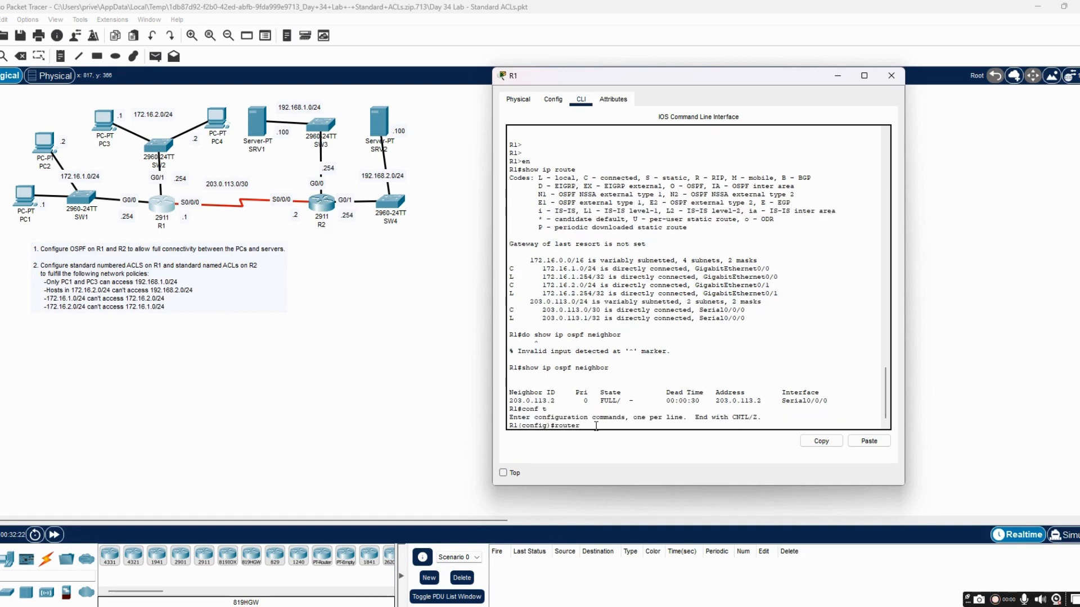
type(" ospf 1")
key("Return")
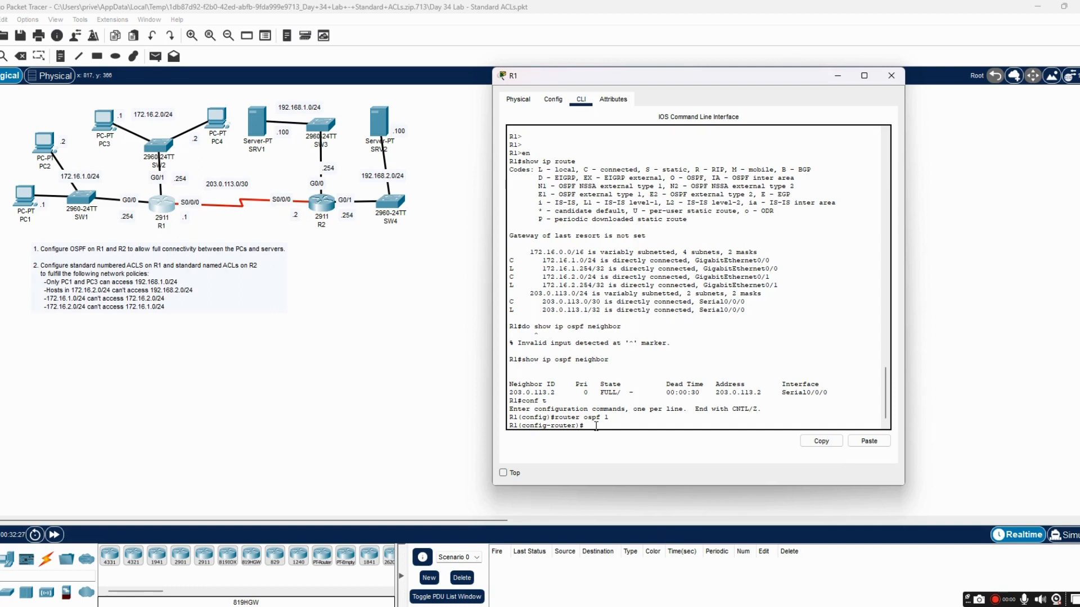
Add network 172.16.1.0 with wildcard 0.0.0.255 to area 1 in R1's OSPF process
type("172.16.1.0")
left_click(585, 425)
type("n")
key("BackSpace")
type("network")
key("Right")
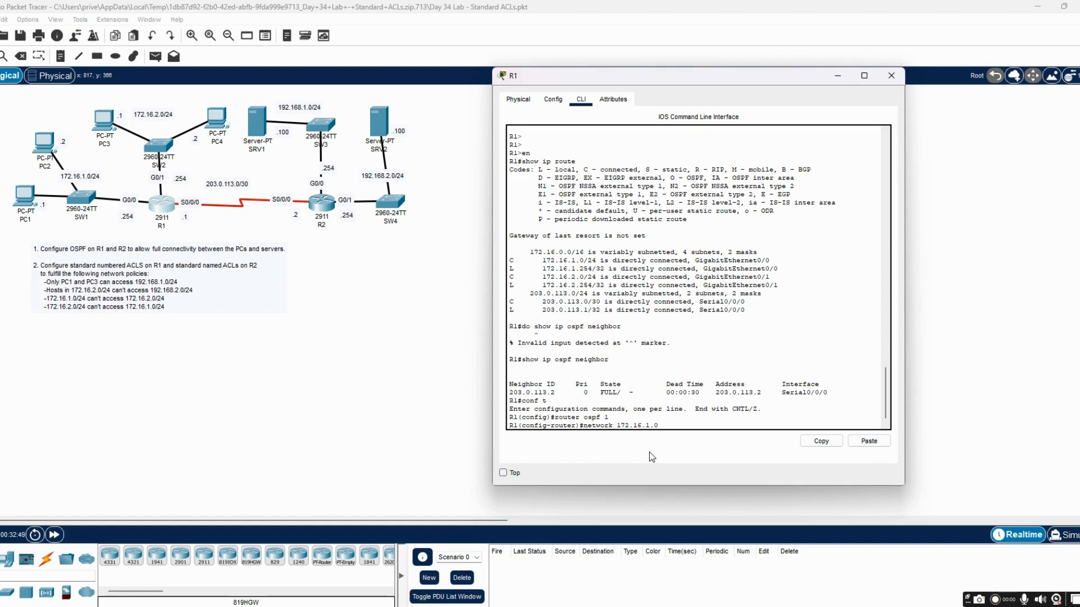
type("0.0.0.255")
key("Return")
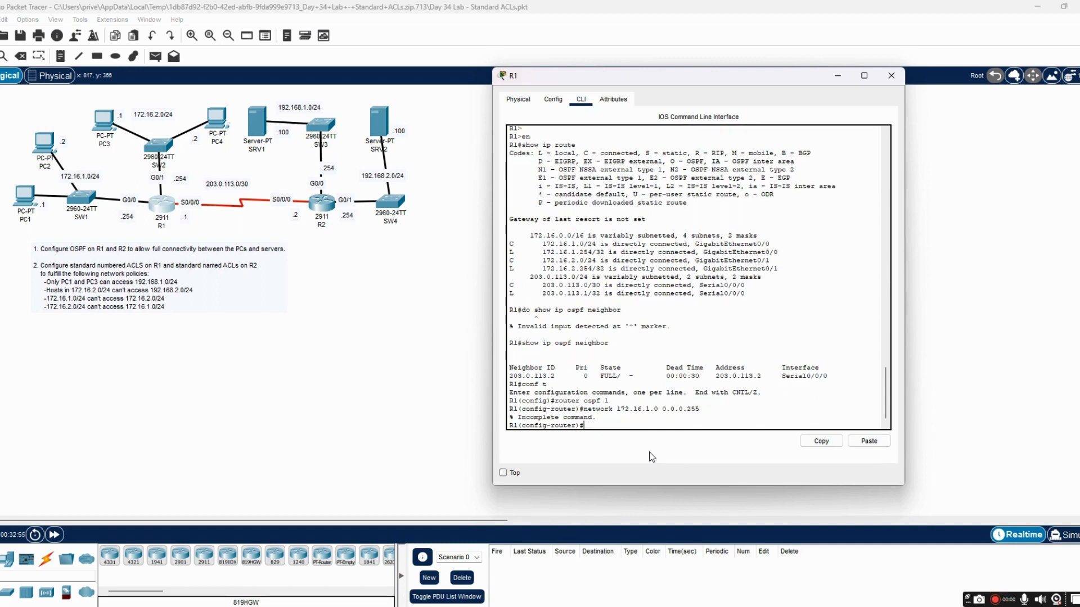
key("Up")
type("area")
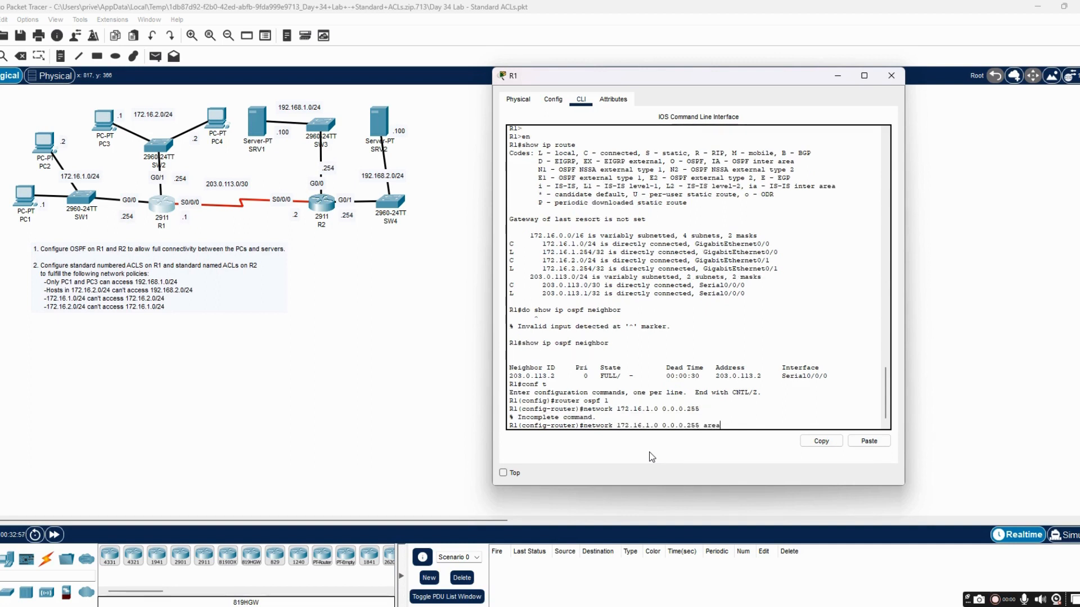
type(" 1")
key("Return")
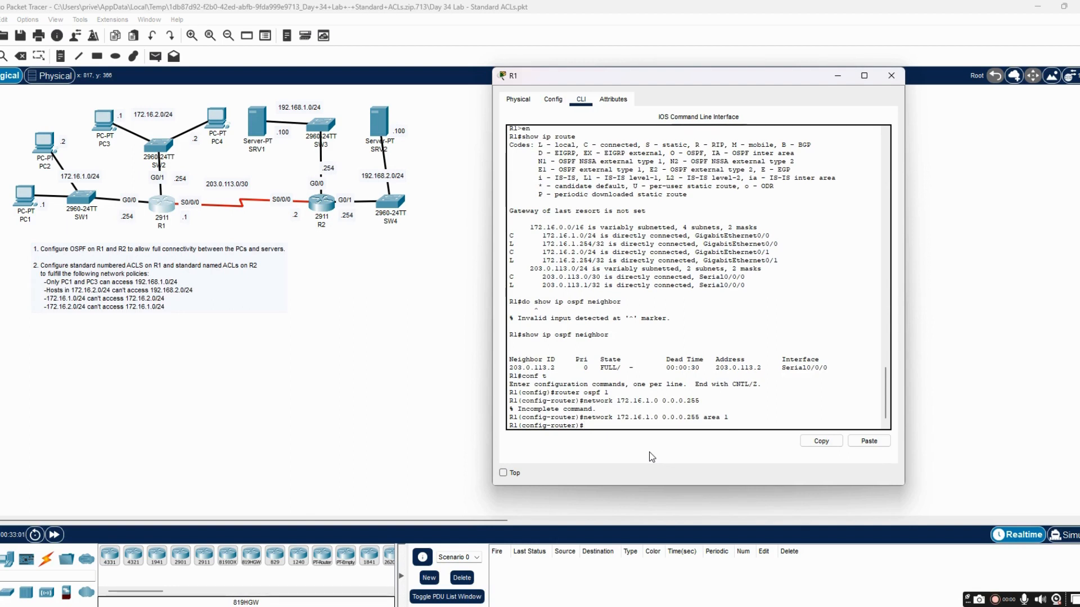
Add network 172.16.2.0 with wildcard 0.0.0.255 to area 1 in R1's OSPF process
key("Up")
key("BackSpace")
type("2.16.2.0 0.0.0.255 area 1")
key("Return")
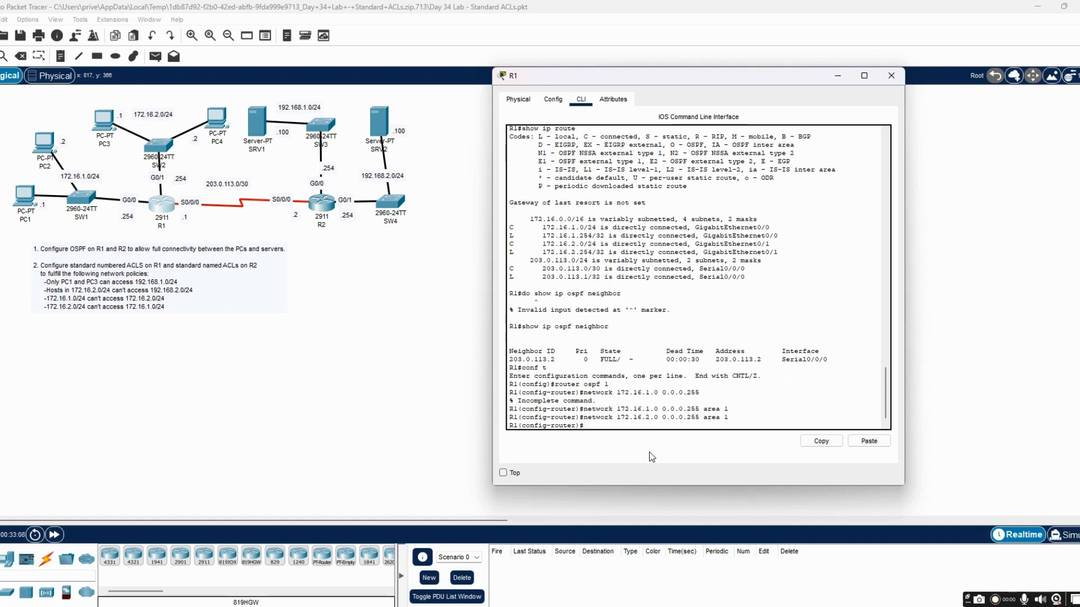
Display R1's detailed OSPF interface information and review the entries for its serial and GigabitEthernet interfaces
type("do show ospf int")
key("Return")
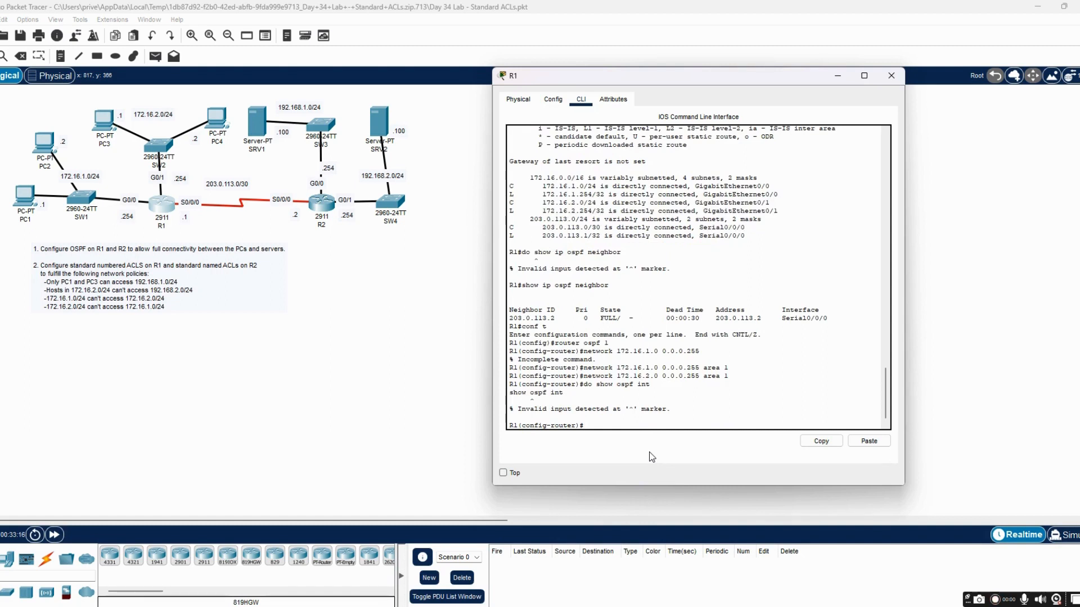
type("do show ip ospf int")
key("Return")
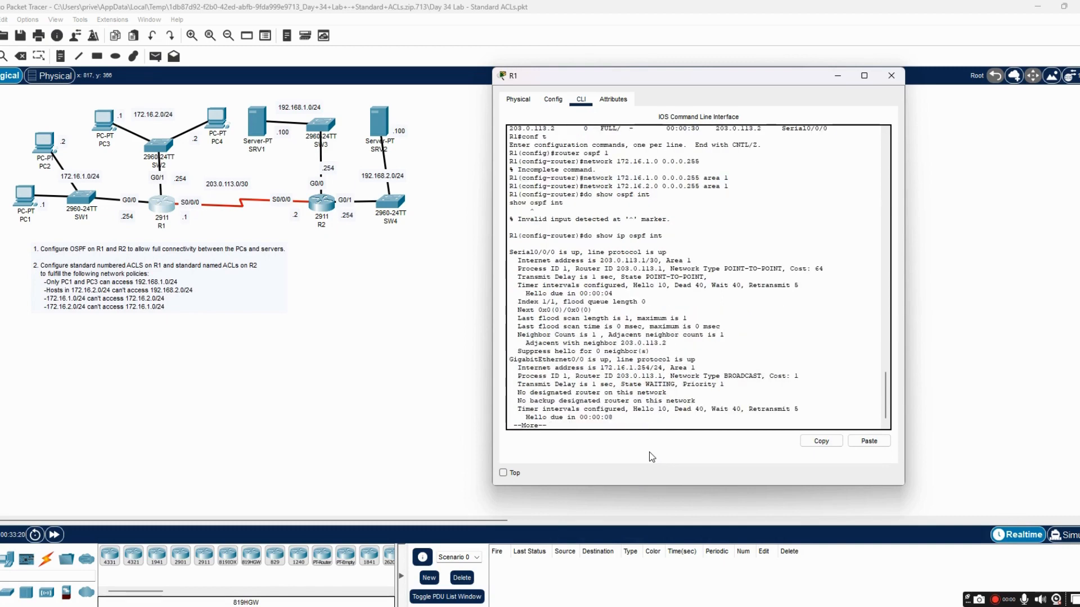
key("space")
scroll(615, 387, "up", 5)
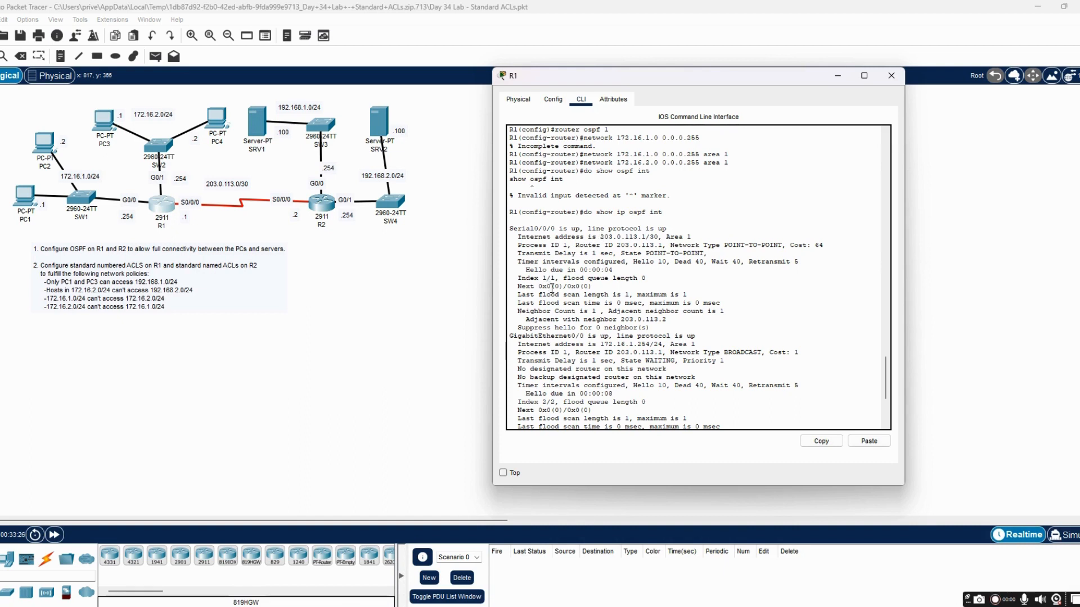
scroll(552, 288, "down", 1)
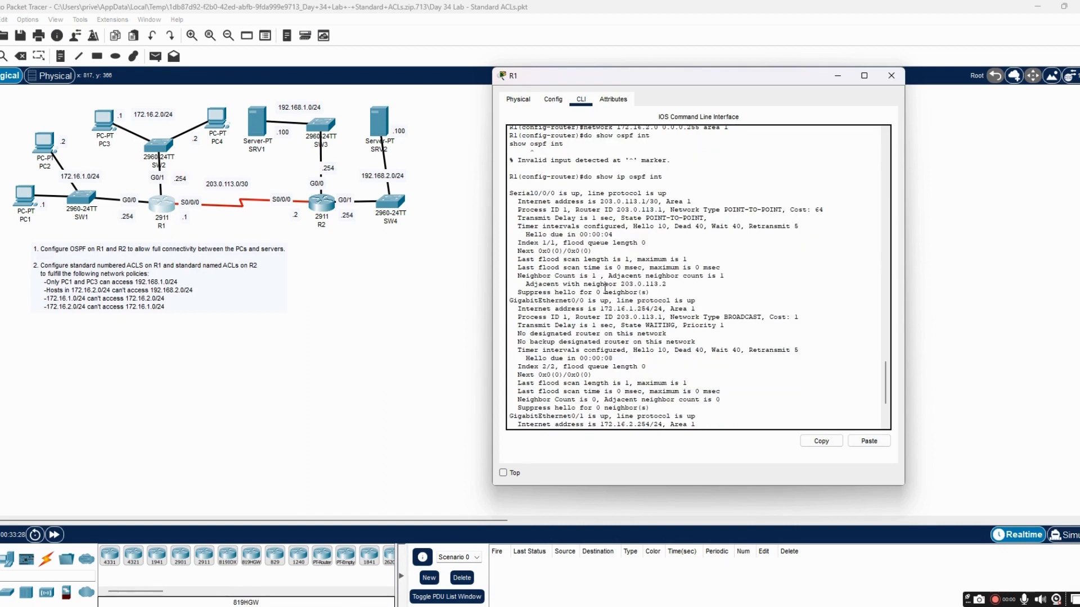
scroll(605, 288, "down", 3)
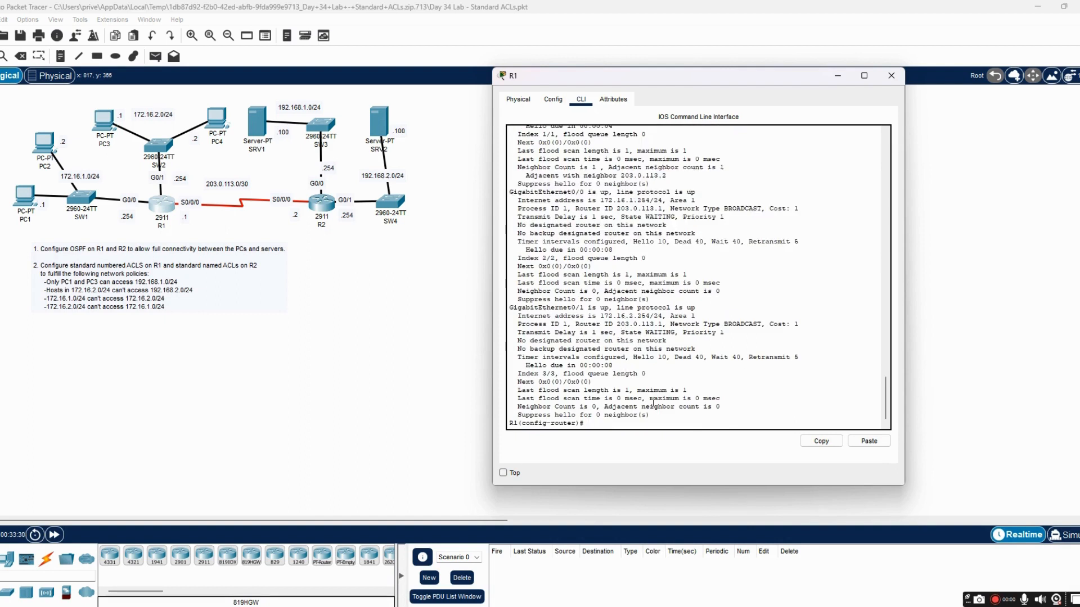
Display the brief OSPF interface summary on R1 and review its interface entries
type("do show ip sop")
type("f")
key("BackSpace")
key("BackSpace")
key("BackSpace")
key("BackSpace")
type("ospf int brief")
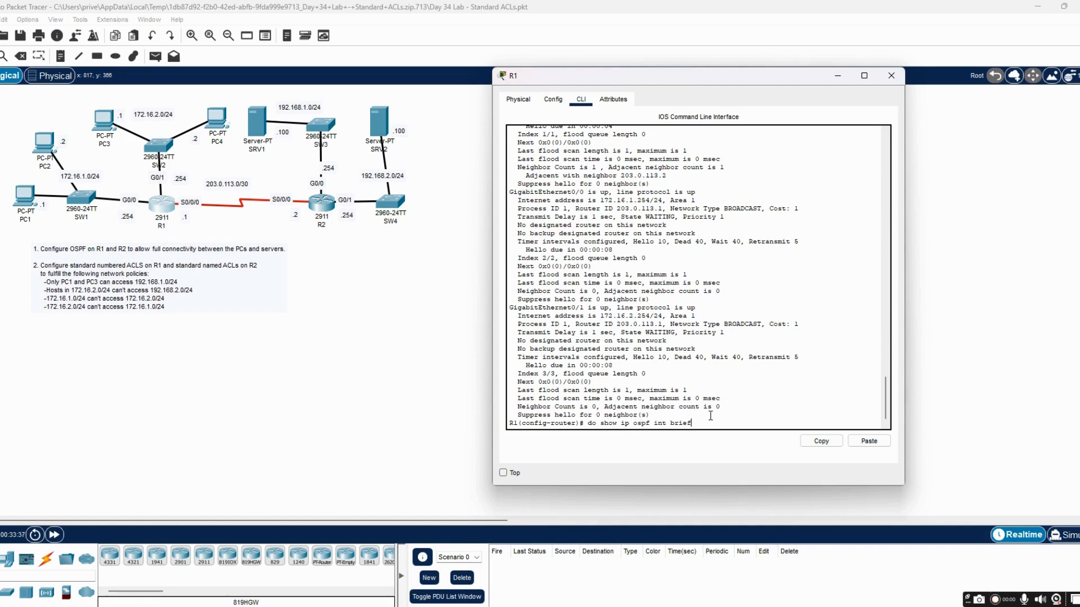
key("Return")
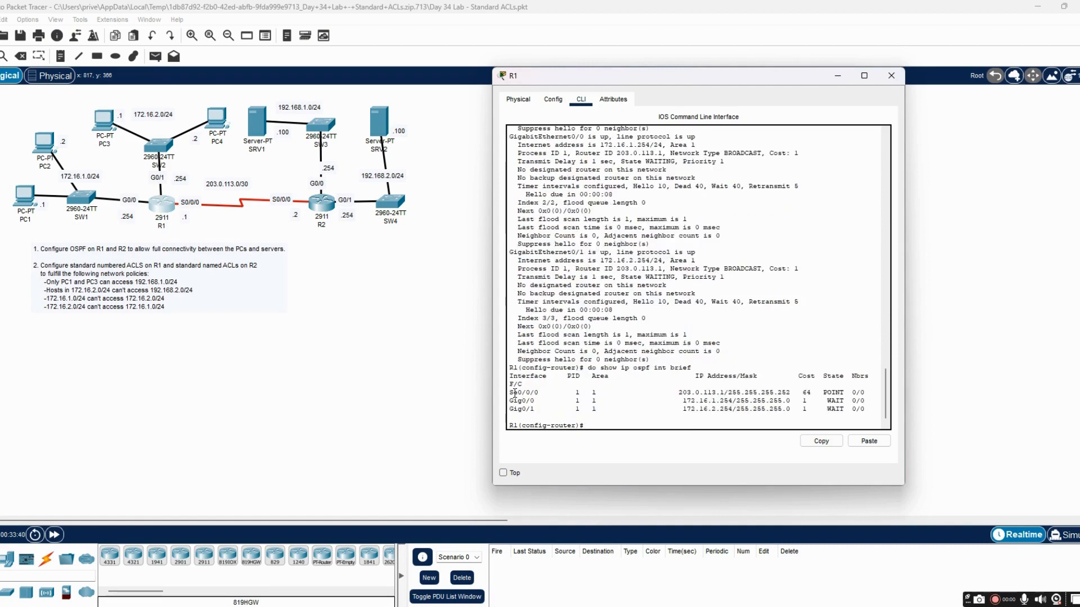
left_click_drag(514, 393, 547, 392)
left_click(595, 423)
List the available OSPF router configuration commands on R1 and make interface g0/0 passive
type("?")
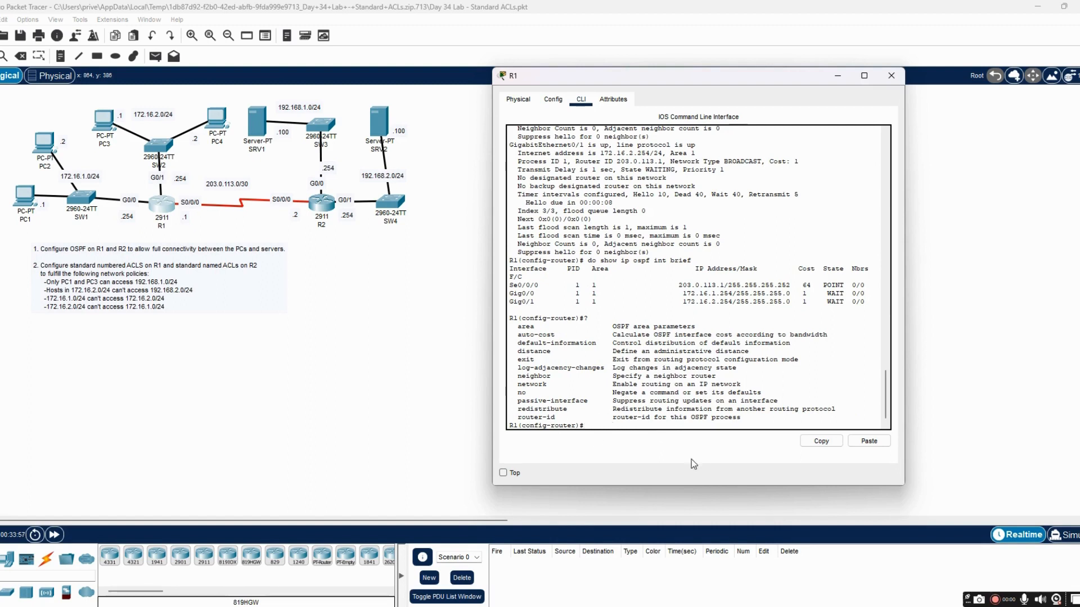
type("passive-int g0/0")
key("Return")
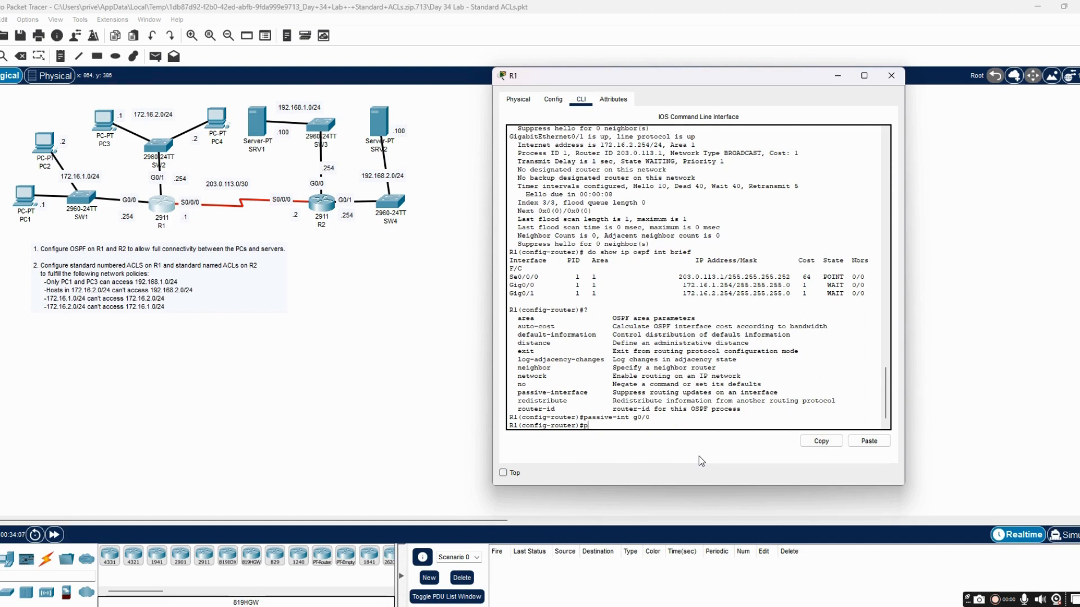
Make interface g0/1 passive in R1's OSPF process
type("passive-ing g0/")
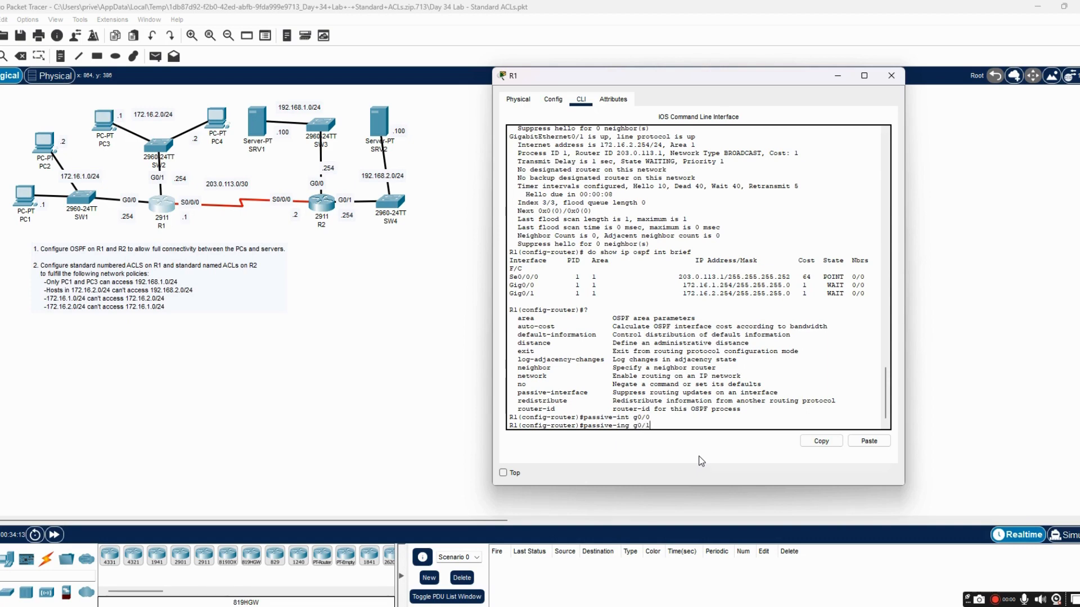
type("1")
key("Return")
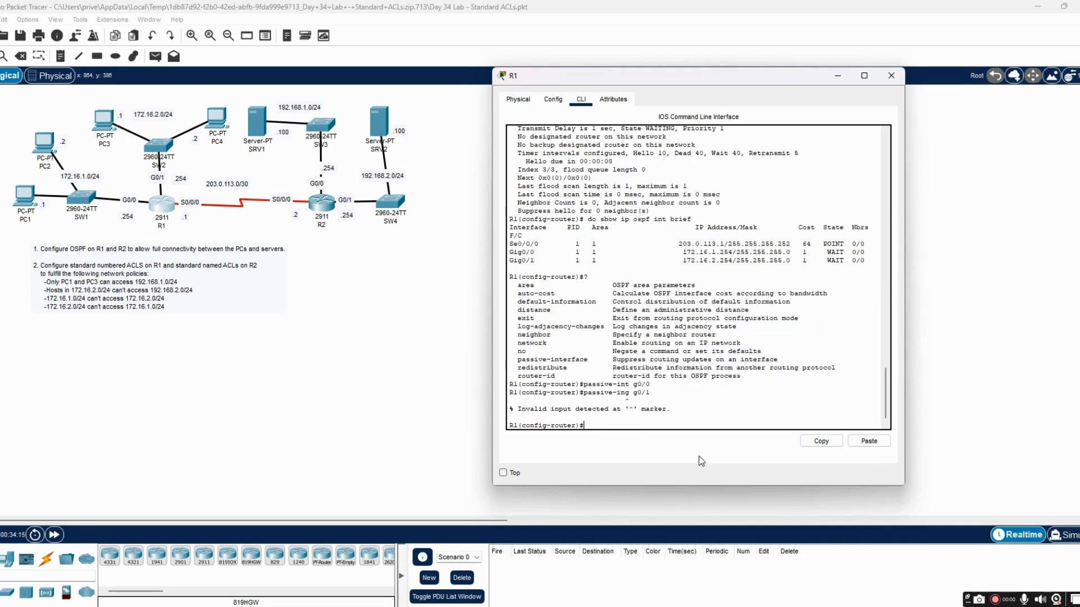
key("Up")
key("Left")
key("Left")
key("Left")
key("Left")
key("Left")
key("BackSpace")
type("t")
key("Return")
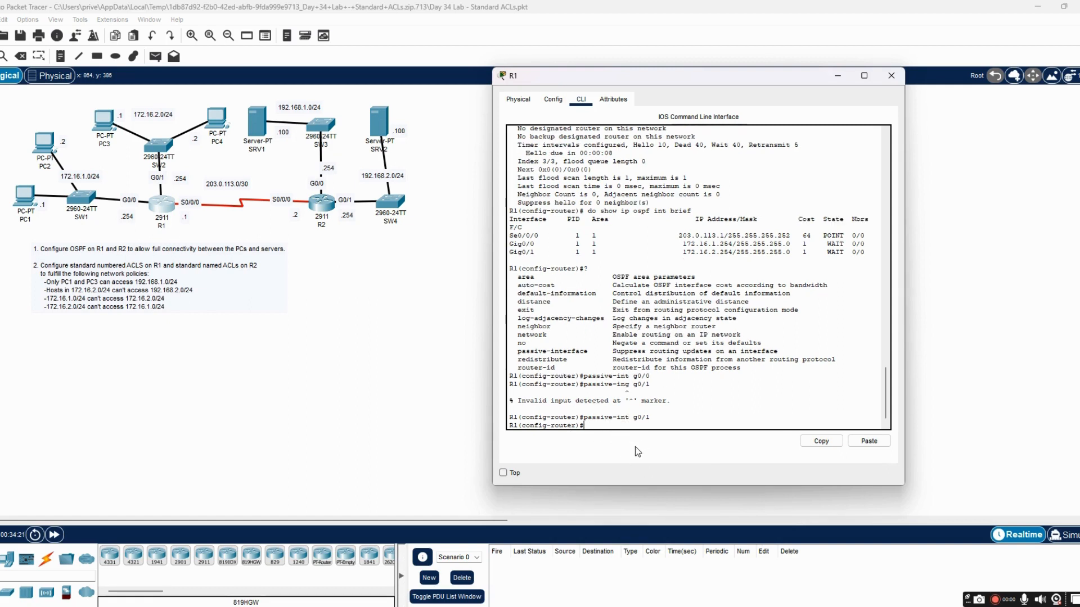
Display R1's IP routing protocol information and review the passive interfaces
type("do show ip protocol")
key("Return")
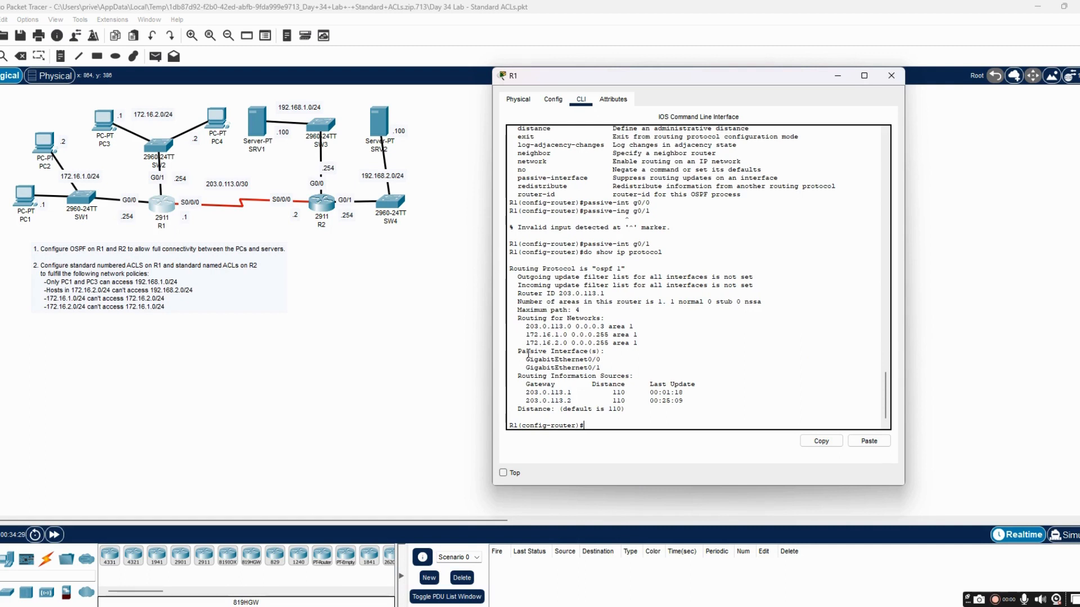
left_click_drag(518, 351, 542, 360)
left_click(599, 364)
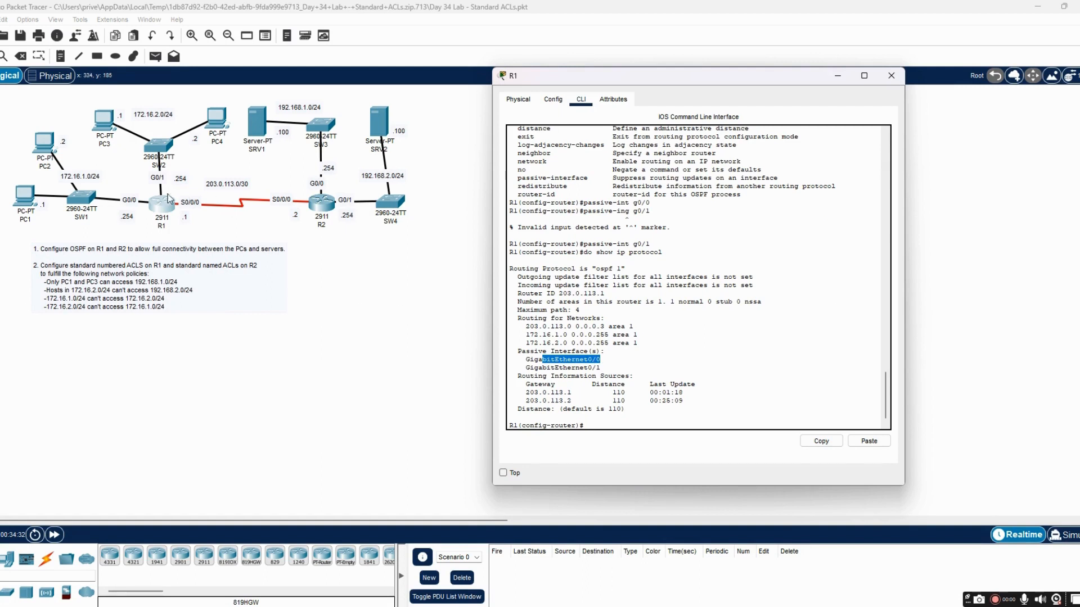
left_click(645, 422)
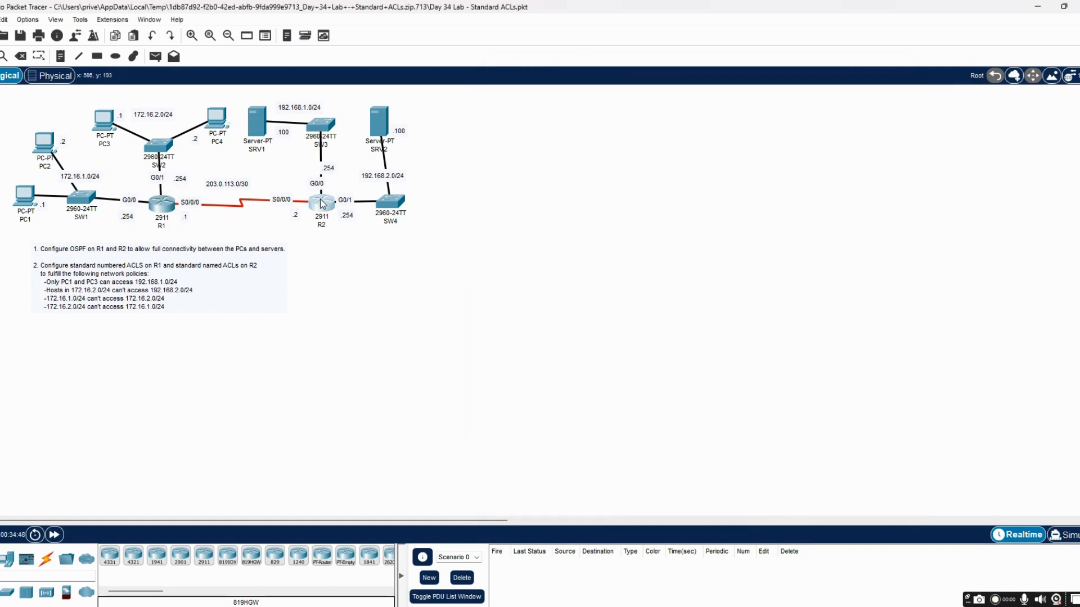
Open the command line of router R2 and enter privileged mode and global configuration mode
left_click(323, 205)
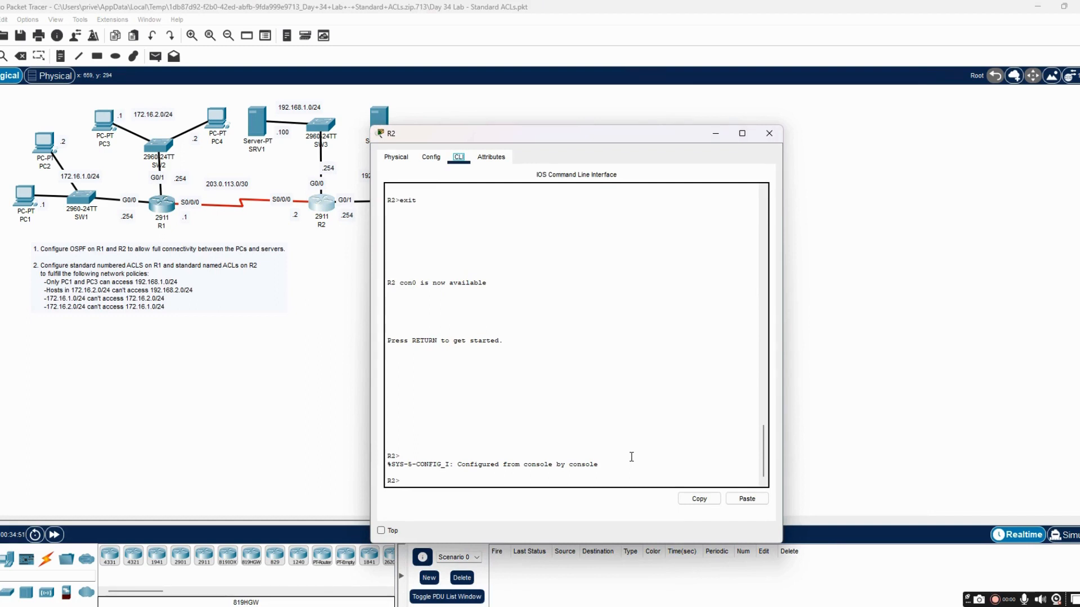
left_click(555, 469)
key("Return")
key("Return")
key("Return")
key("Return")
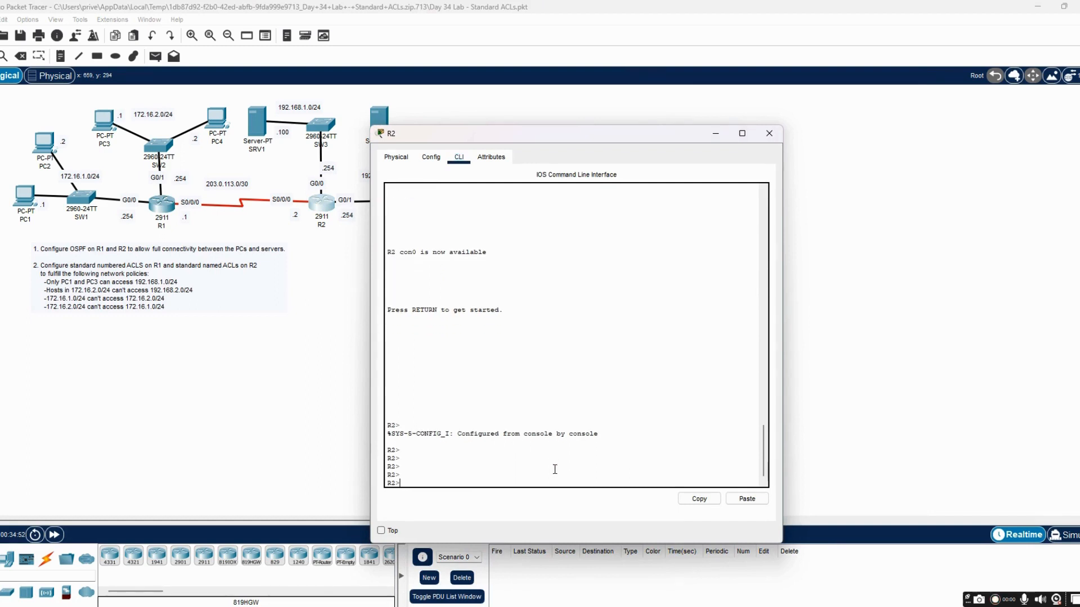
type("do show")
key("BackSpace")
key("BackSpace")
key("BackSpace")
key("BackSpace")
type("en")
key("Return")
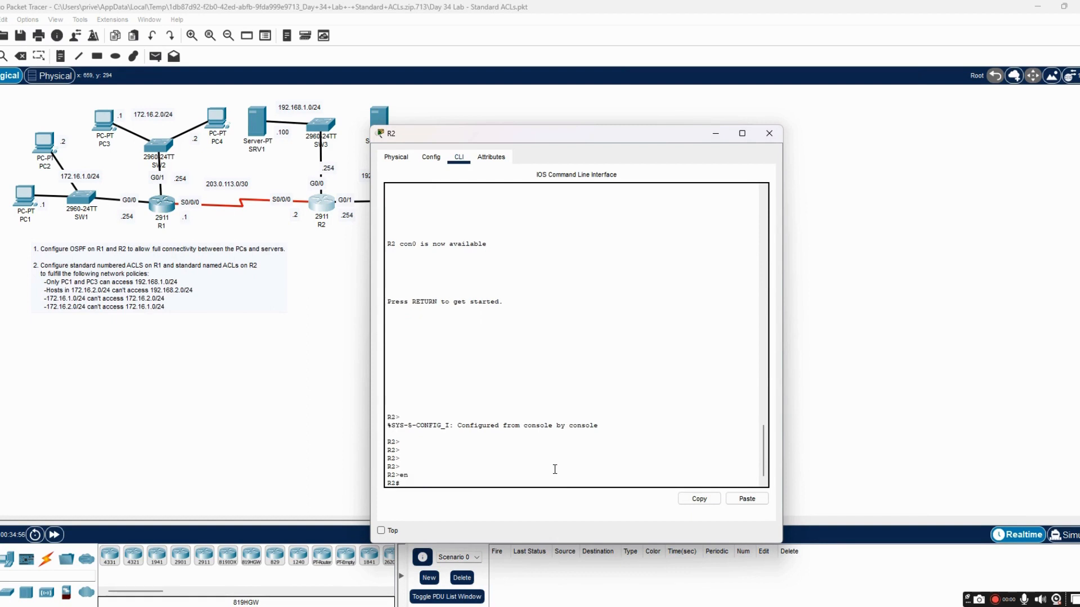
type("conf t")
key("Return")
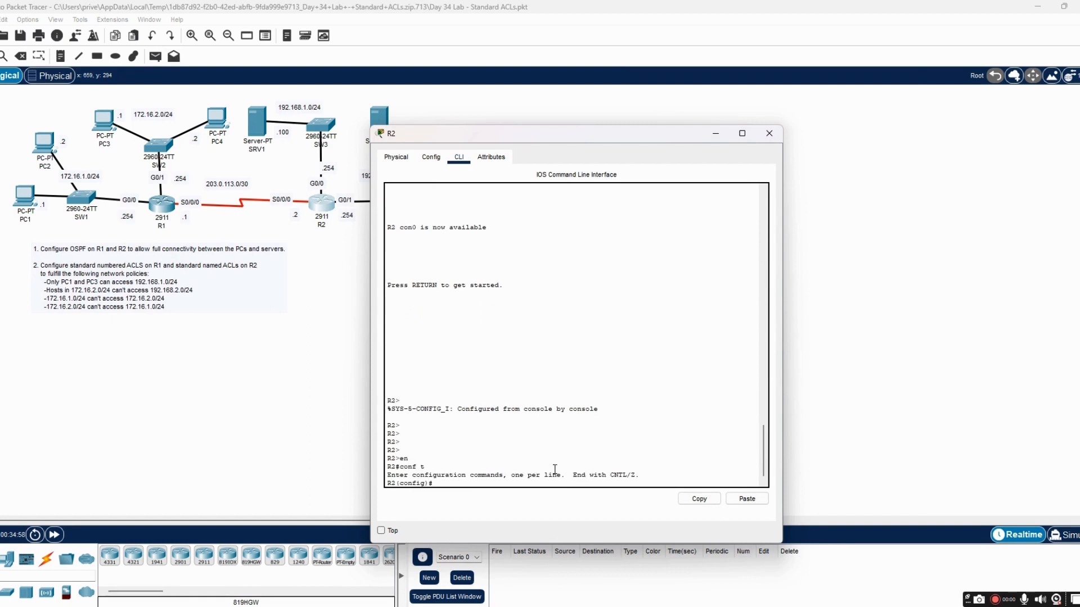
Display R2's IP routing table and examine the OSPF routes to the 172.16.1.0 and 172.16.2.0 networks
type("do show ip rtoute")
key("Return")
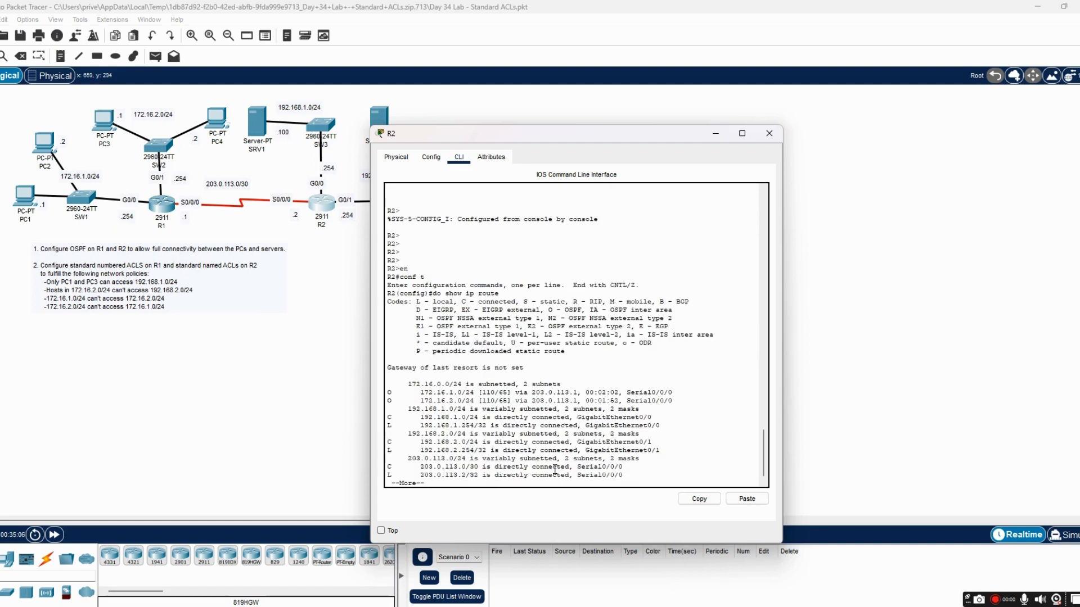
left_click_drag(421, 392, 474, 401)
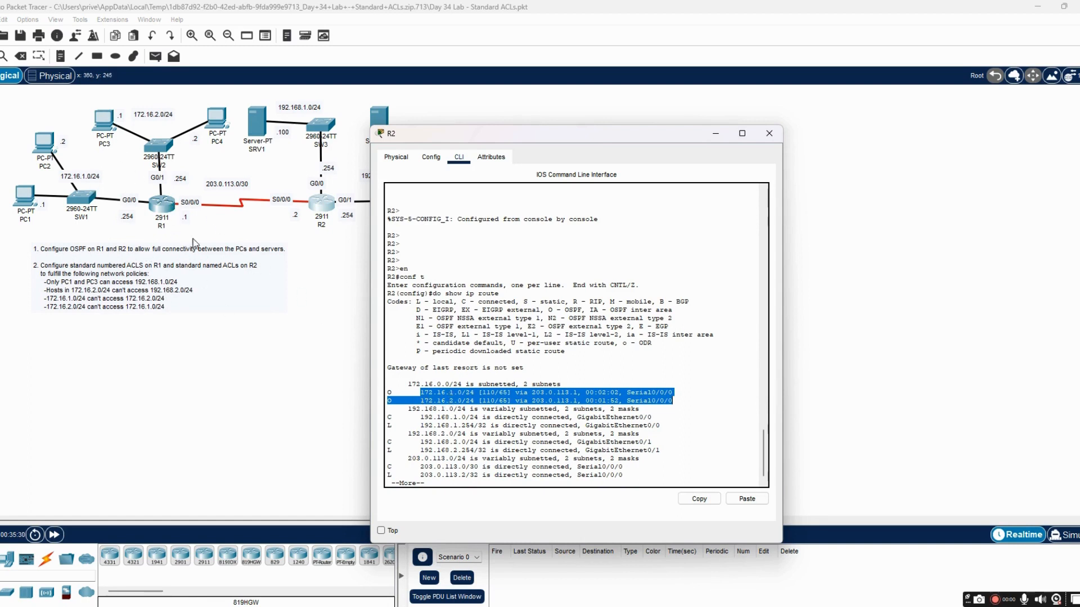
left_click(536, 484)
key("Return")
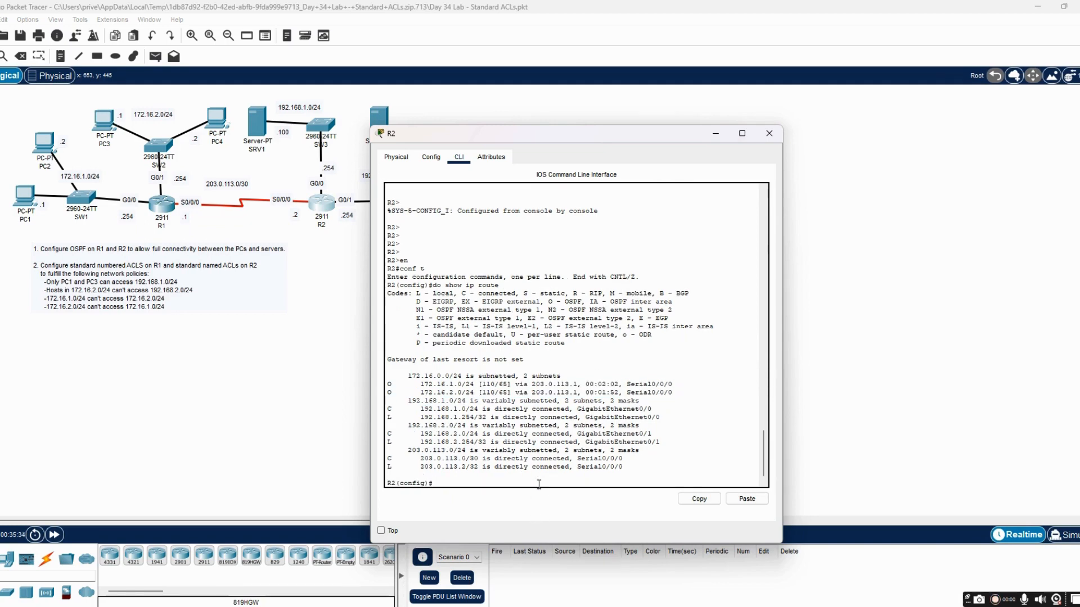
Uncover the topology behind R2's window and open the configuration of OSPF process 1 on R2
left_click_drag(519, 141, 691, 105)
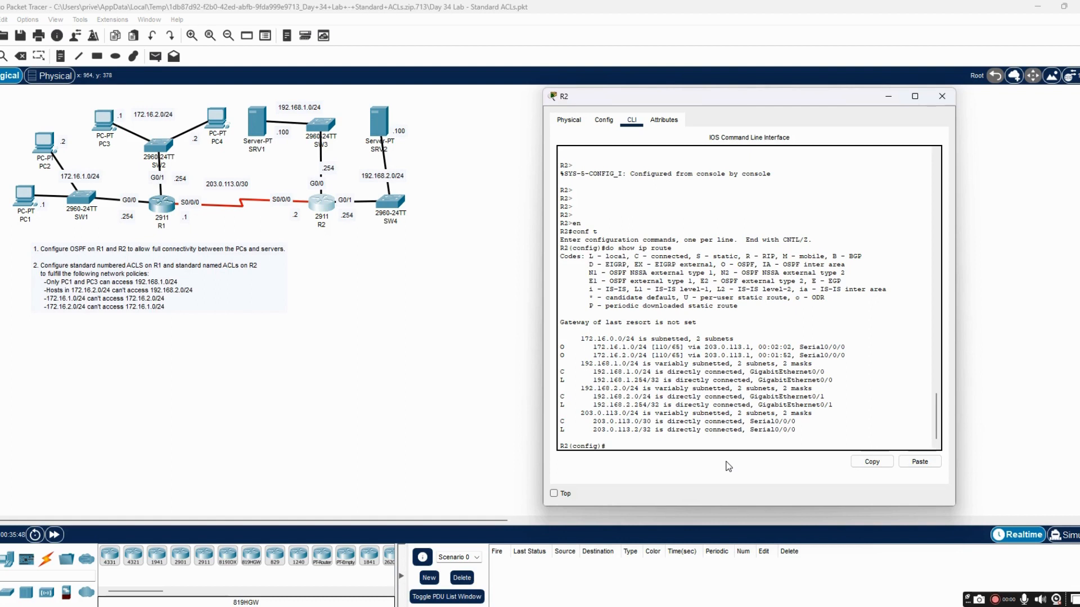
type("network ospf 1")
key("Return")
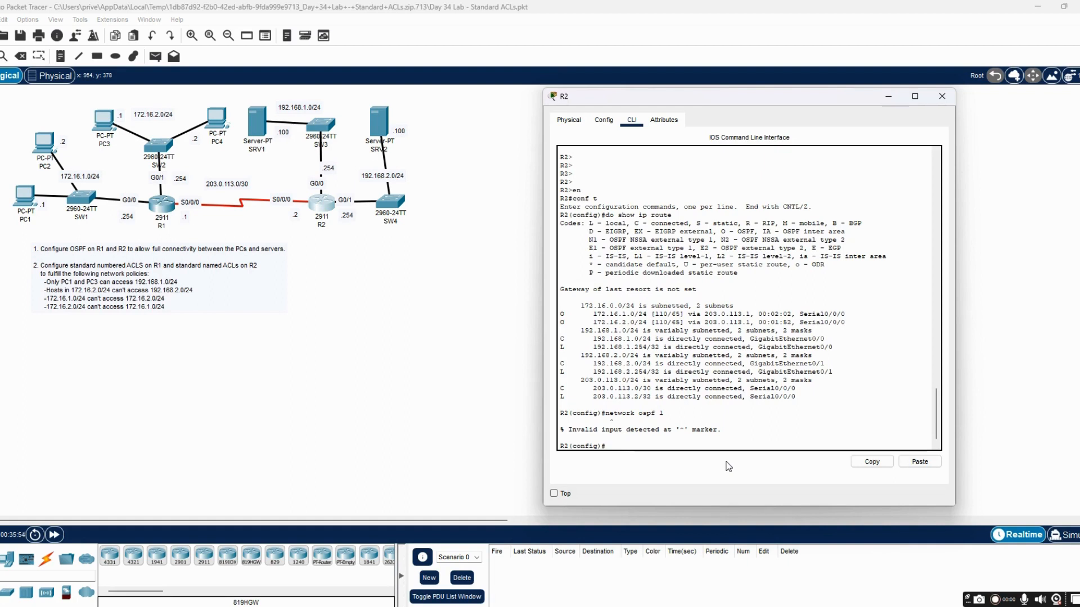
type("router ospf 1")
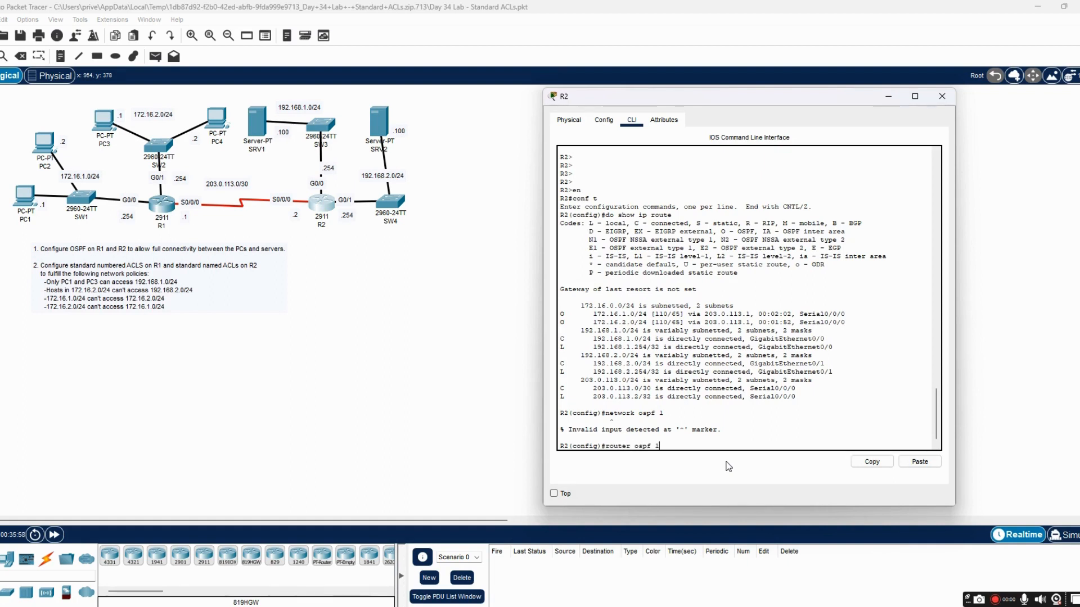
key("Return")
Add network 192.168.1.0 with wildcard 0.0.0.255 to area 1 in R2's OSPF process
type("network")
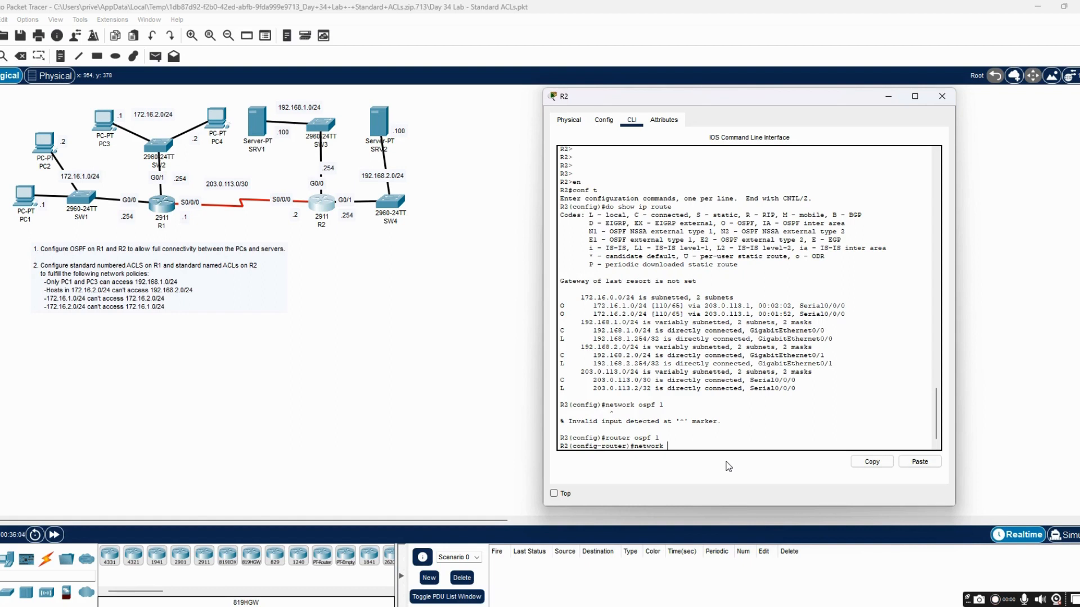
type(" 192.168.1.0 0.0.0.255")
key("Return")
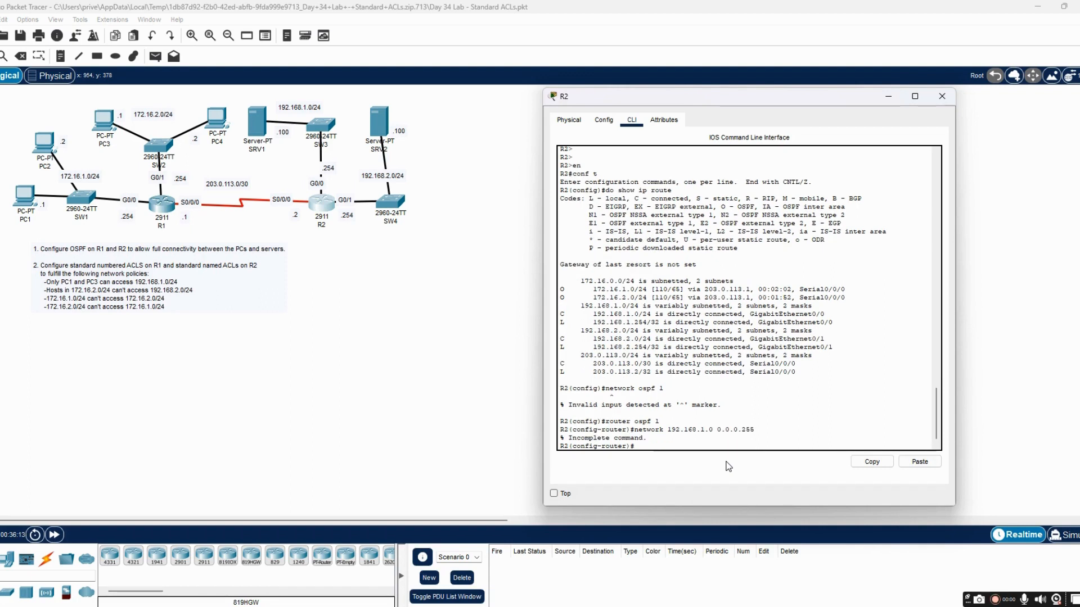
key("Up")
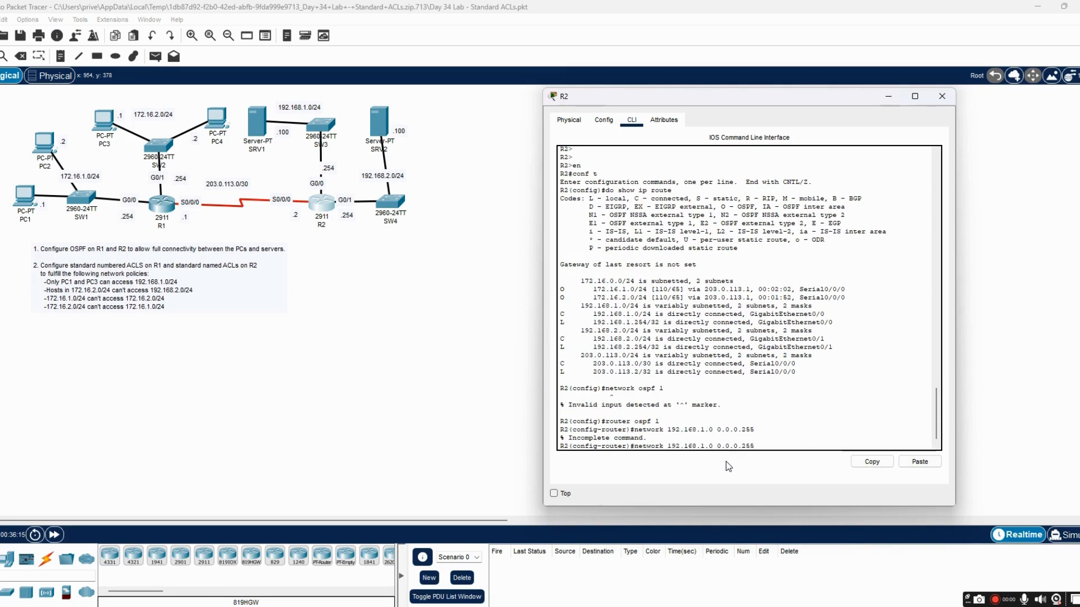
type("area 1")
key("Return")
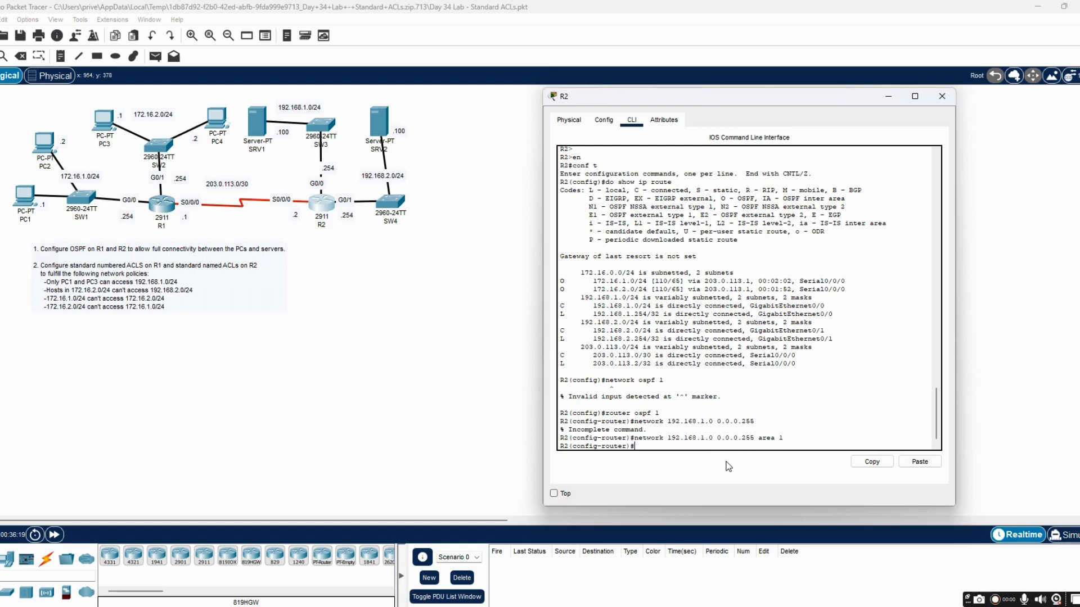
Add network 192.168.2.0 with wildcard 0.0.0.255 to area 1 in R2's OSPF process
key("Up")
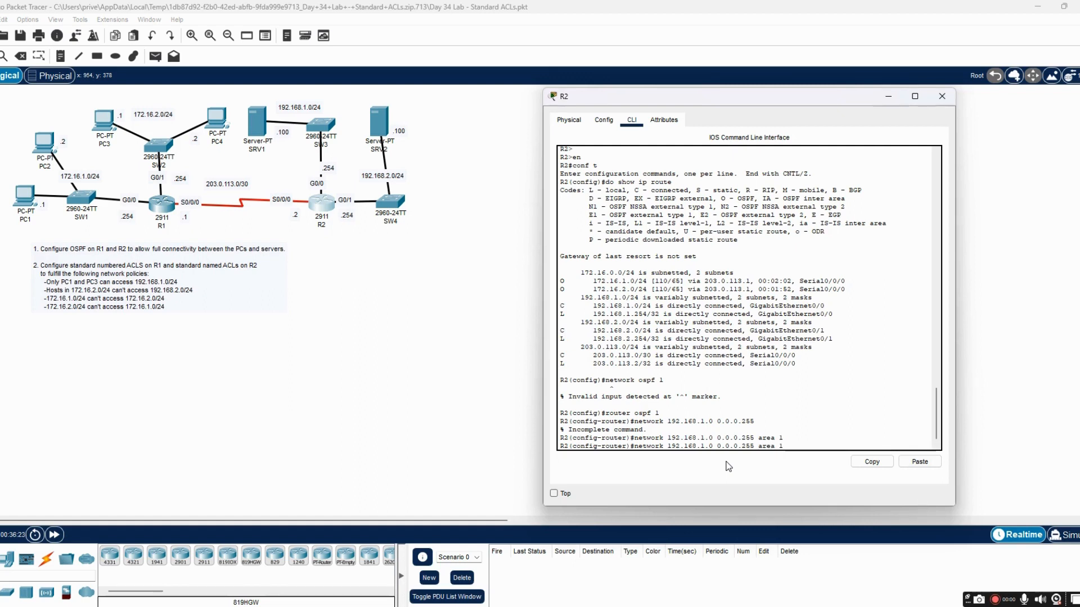
key("BackSpace")
type("2")
key("Return")
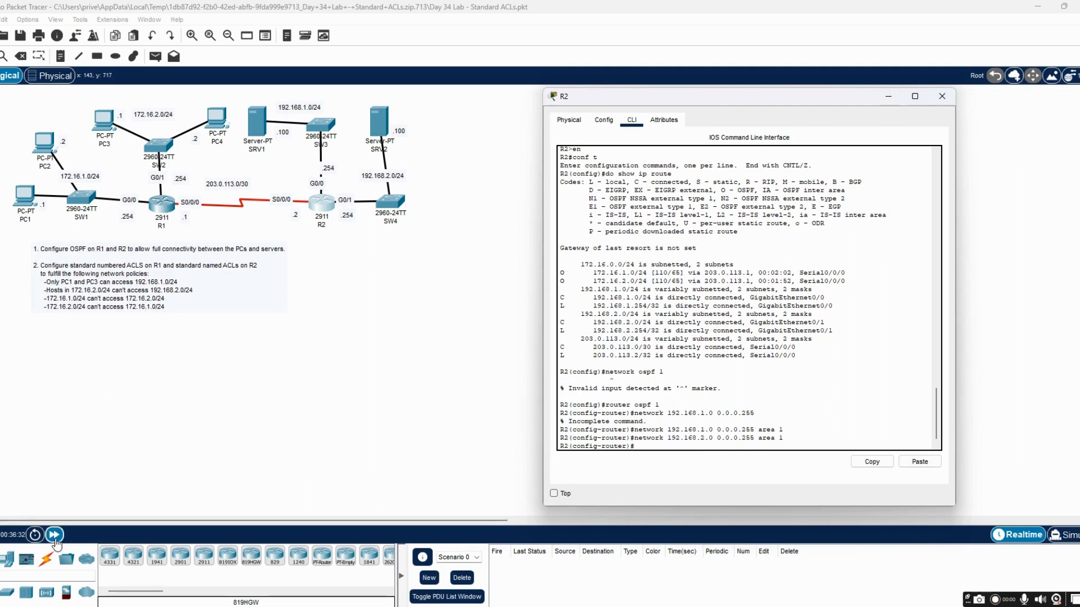
Fast-forward the network time, display R1's IP routing table and examine the OSPF routes to the 192.168.1.0 and 192.168.2.0 networks
left_click(55, 536)
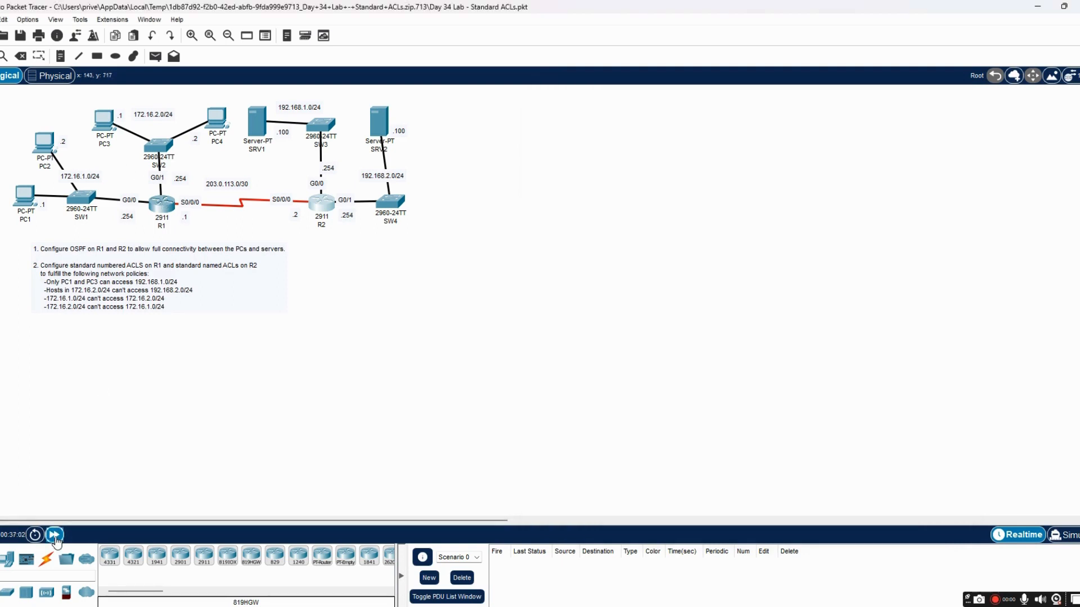
left_click(166, 209)
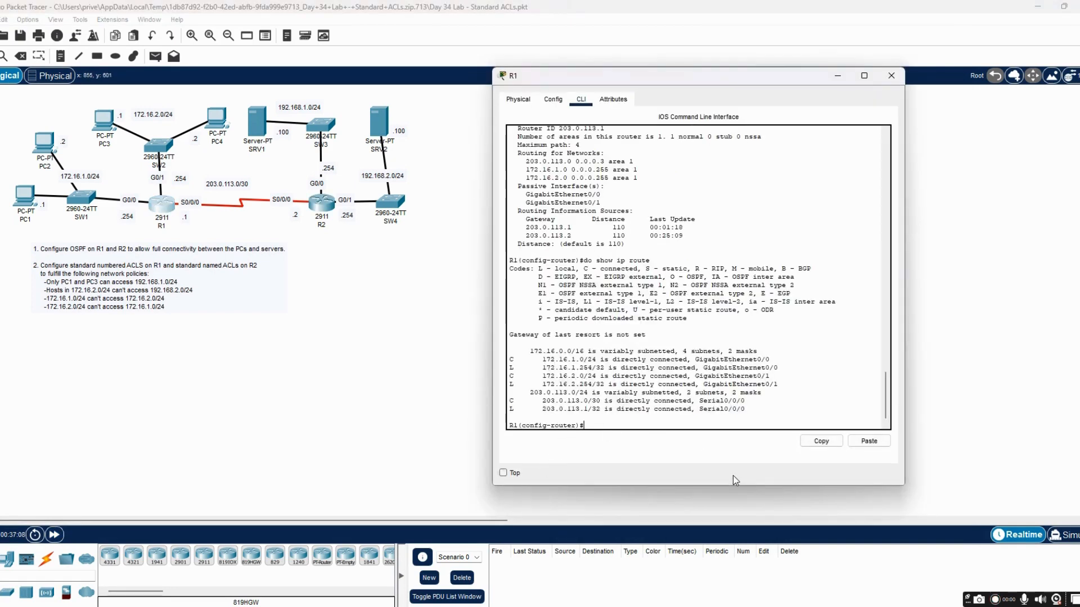
type("do show ip ")
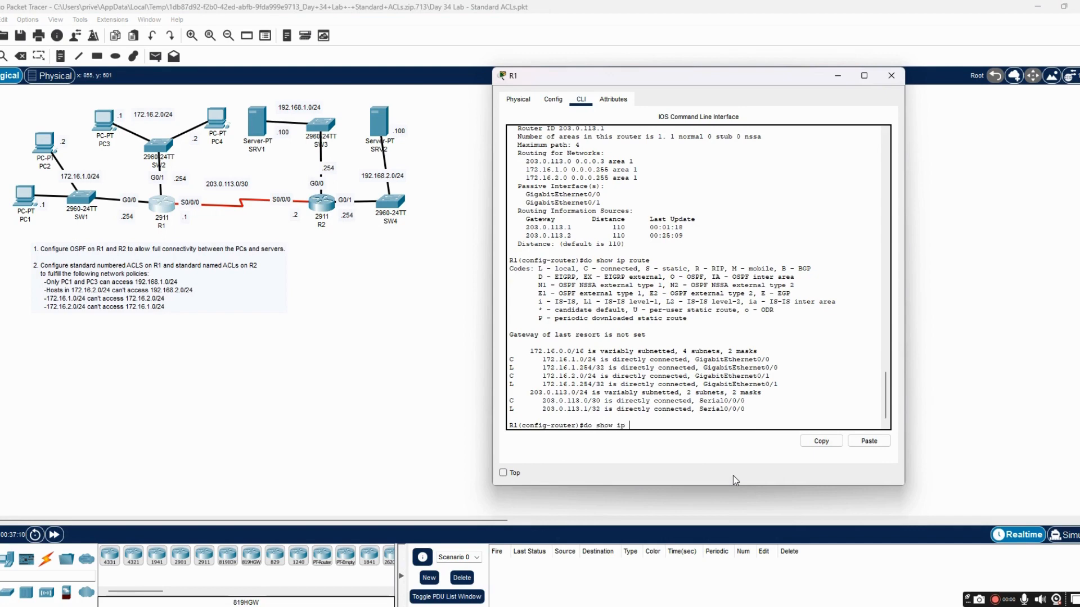
type("route")
key("Return")
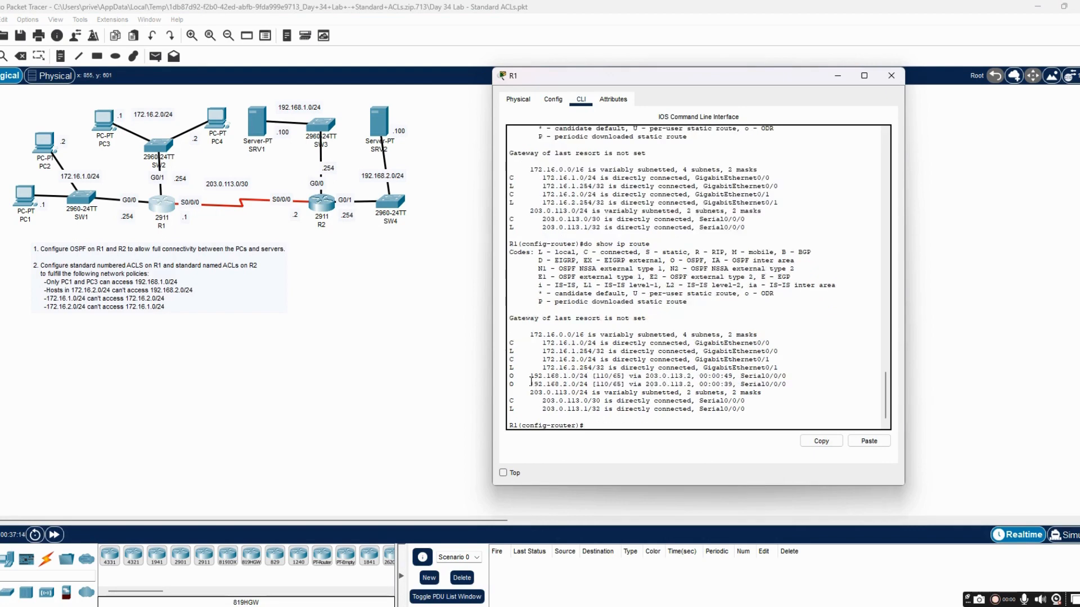
left_click_drag(531, 378, 789, 390)
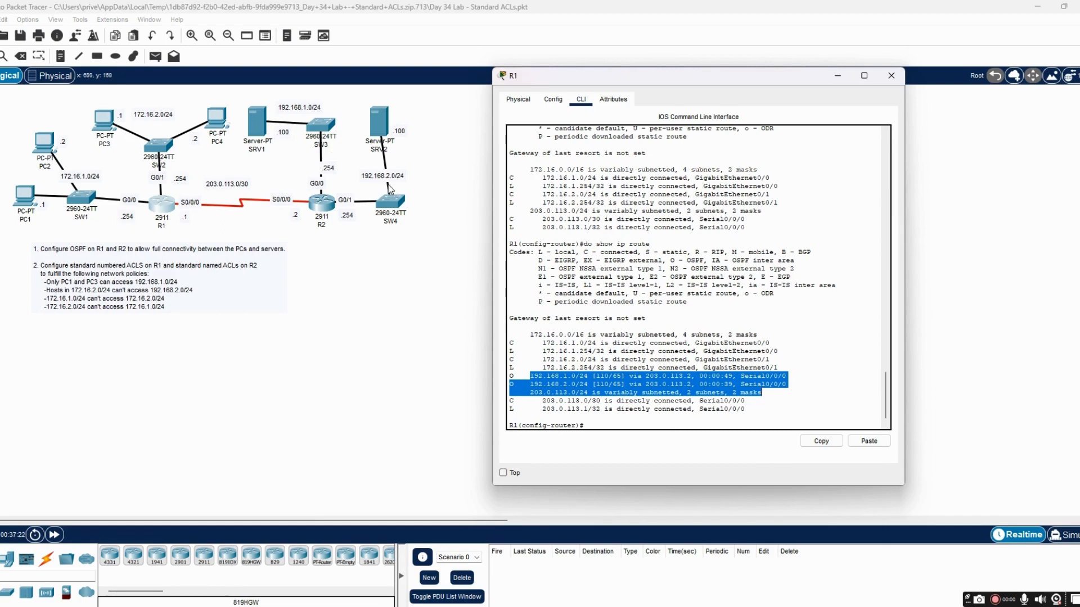
Make interfaces g0/0 and g0/1 passive in R2's OSPF process
left_click(323, 204)
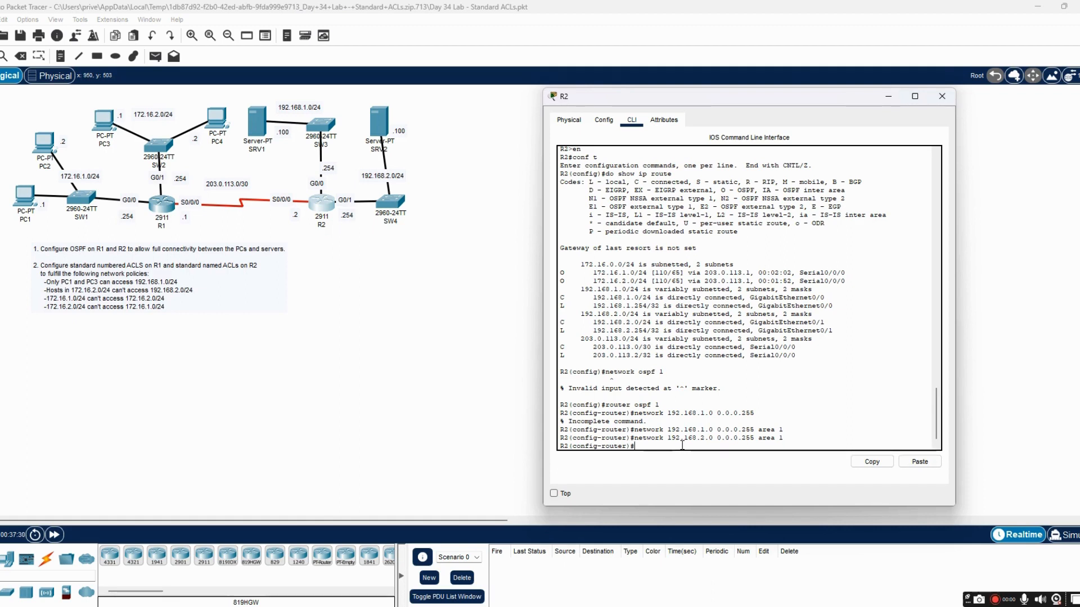
type("passive-interface g0/0")
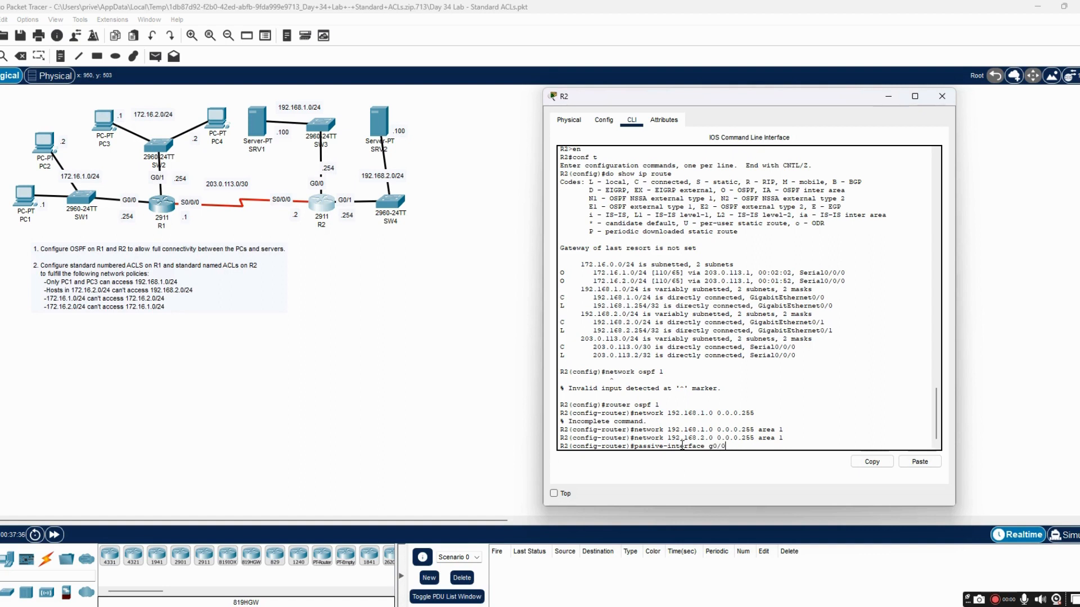
key("Return")
type("passi")
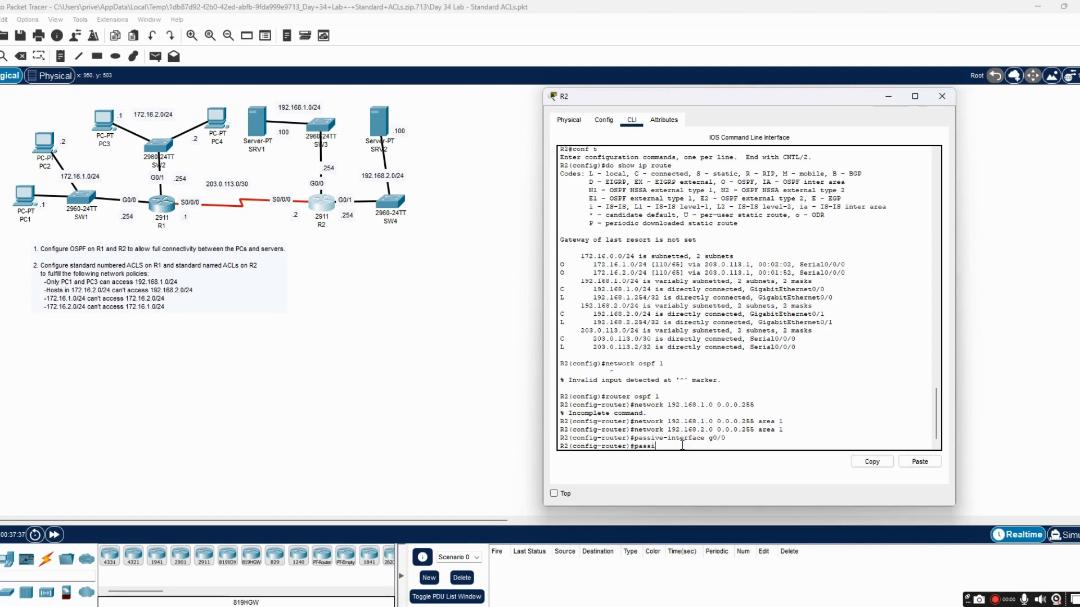
type("ve-int g0/1")
key("Return")
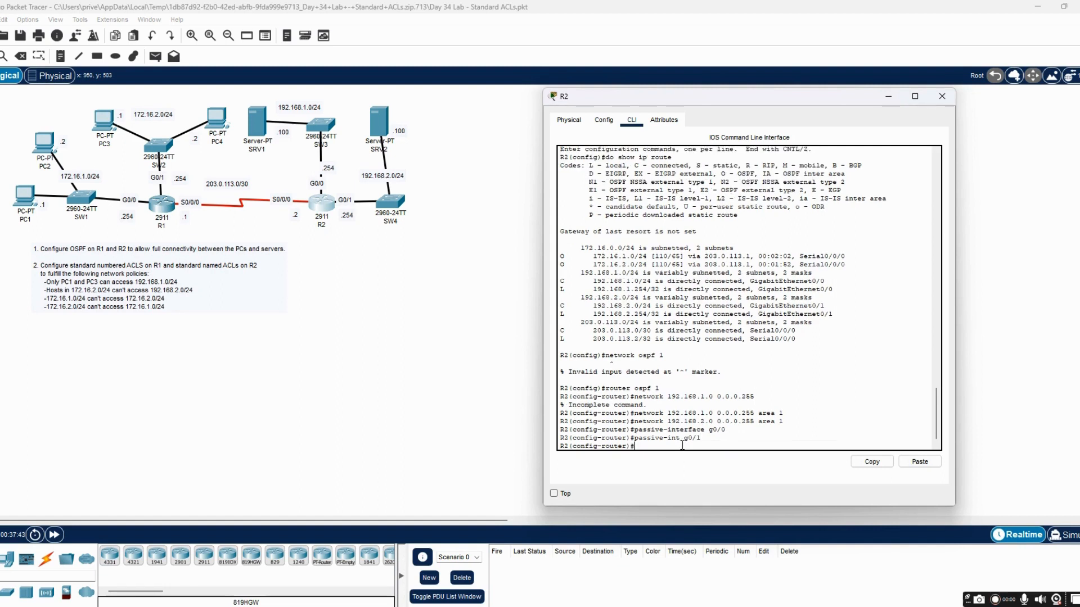
Display R2's IP routing protocol settings and examine the networks advertised by its OSPF process
type("dos how")
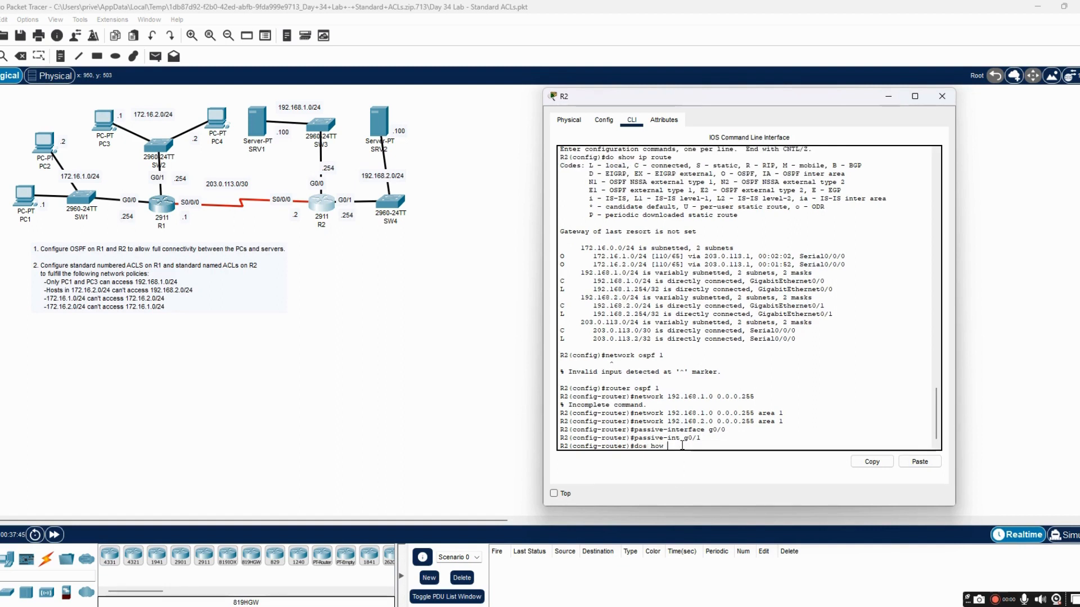
key("BackSpace")
key("BackSpace")
key("BackSpace")
type("show ip proto")
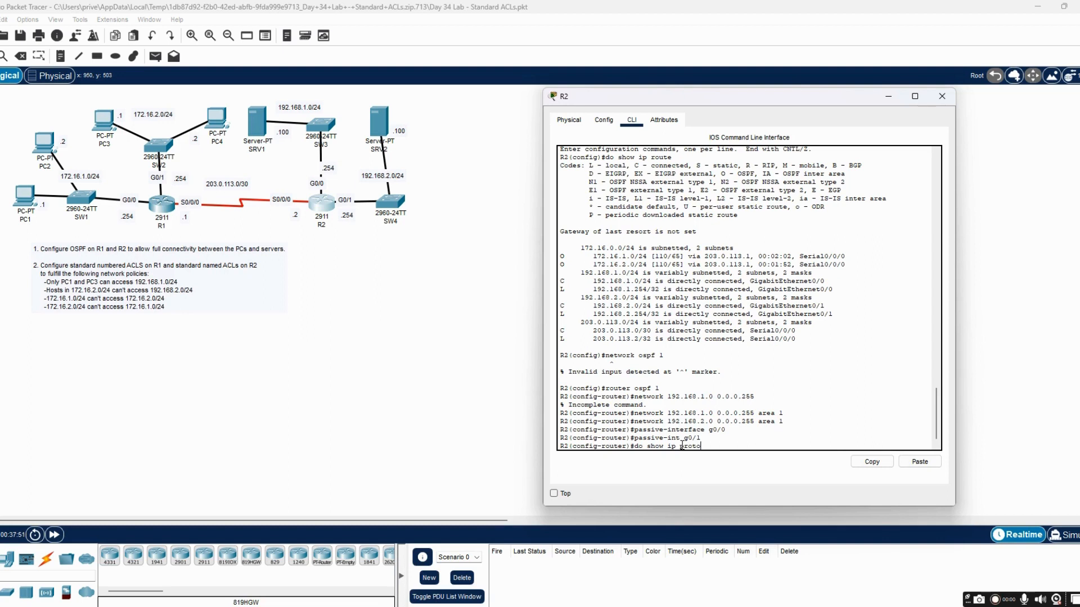
type("col")
key("Return")
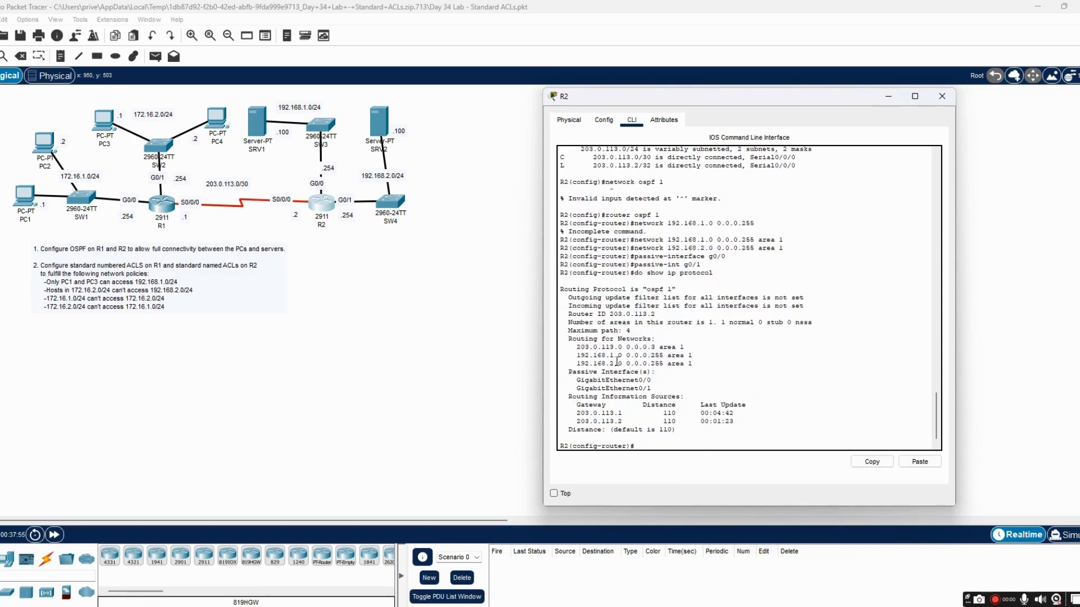
left_click_drag(576, 349, 703, 367)
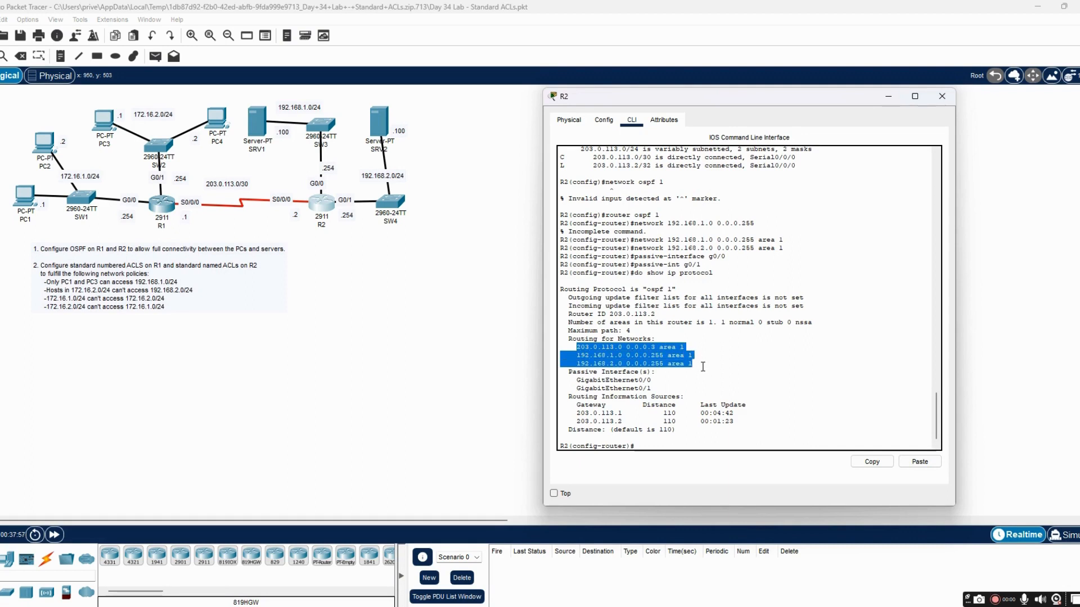
left_click(943, 96)
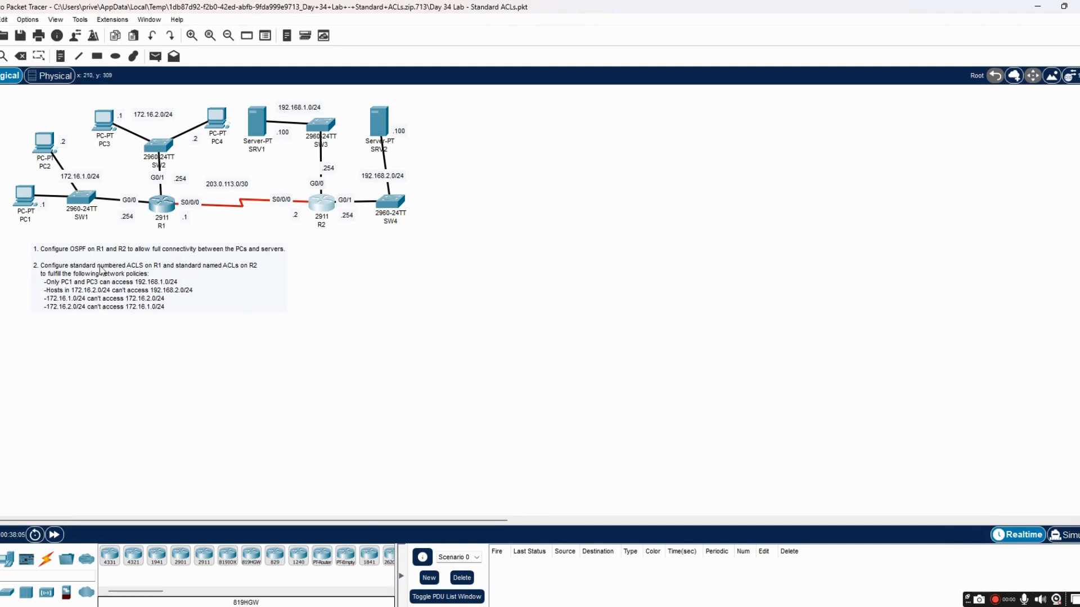
Ping SRV1 at 192.168.1.100 from PC1's command prompt again
left_click(20, 197)
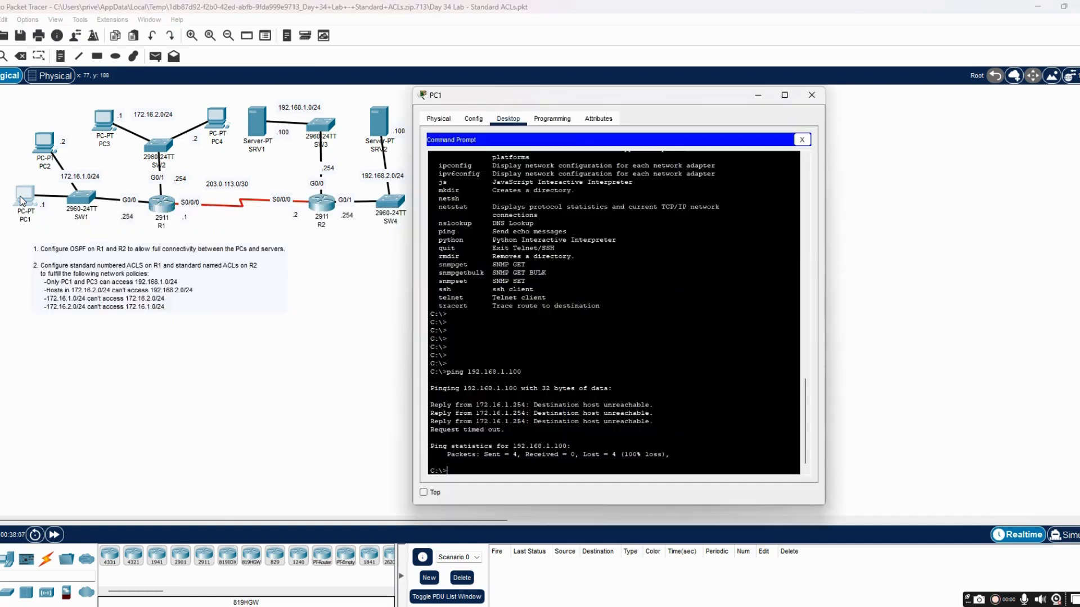
left_click_drag(564, 96, 730, 87)
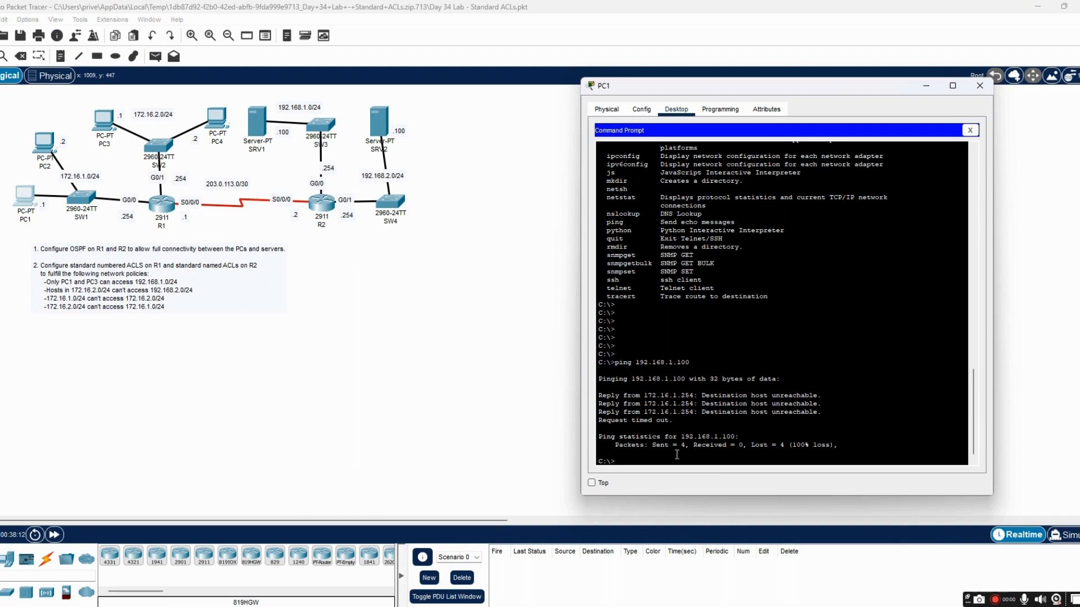
key("Up")
key("Return")
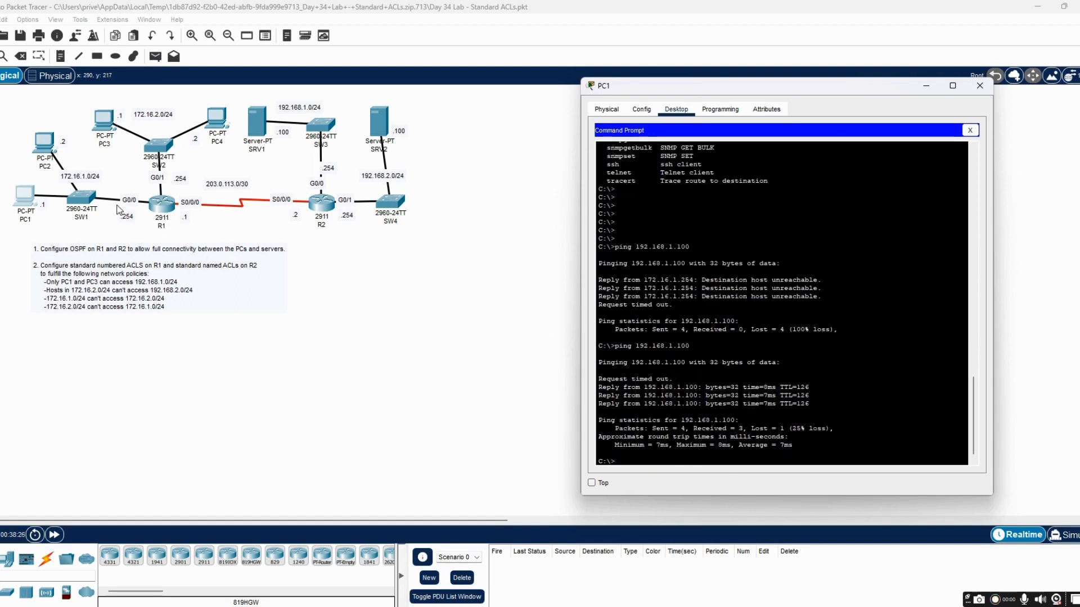
Ping SRV1 at 192.168.1.100 from PC2's command prompt and examine the replies
left_click(43, 145)
left_click_drag(487, 137, 625, 101)
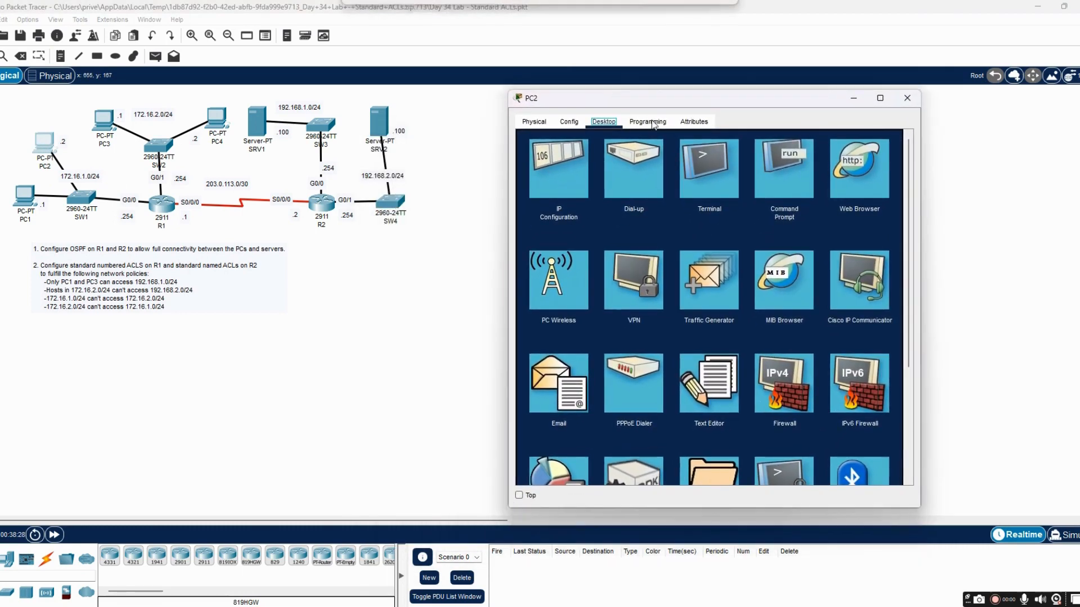
left_click(788, 169)
key("Return")
key("Return")
key("Return")
key("Return")
key("Return")
key("Return")
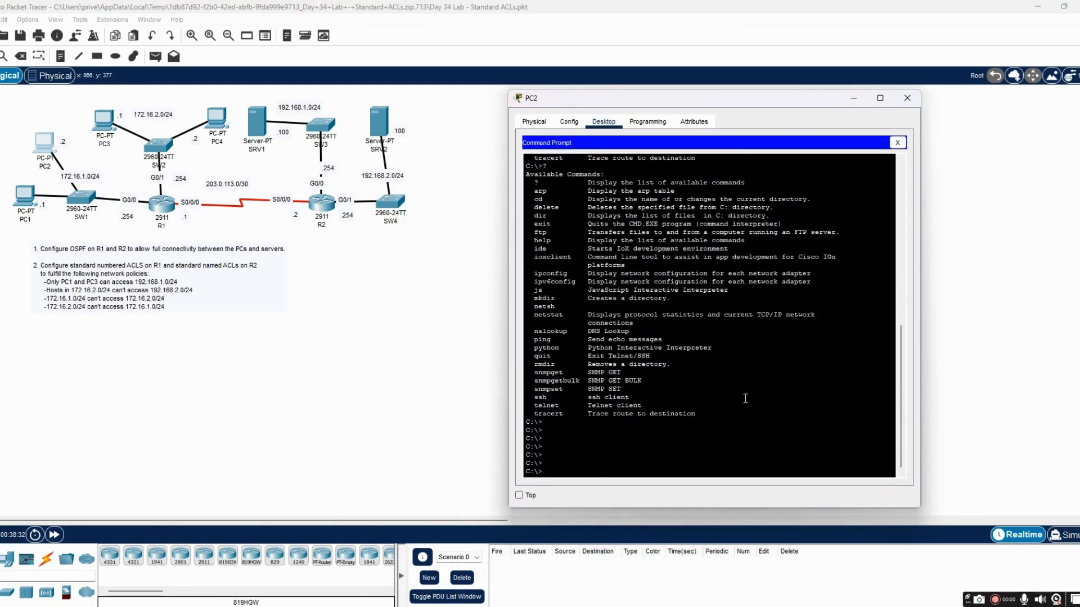
type("ping")
type(" 192")
type("2.")
type("16")
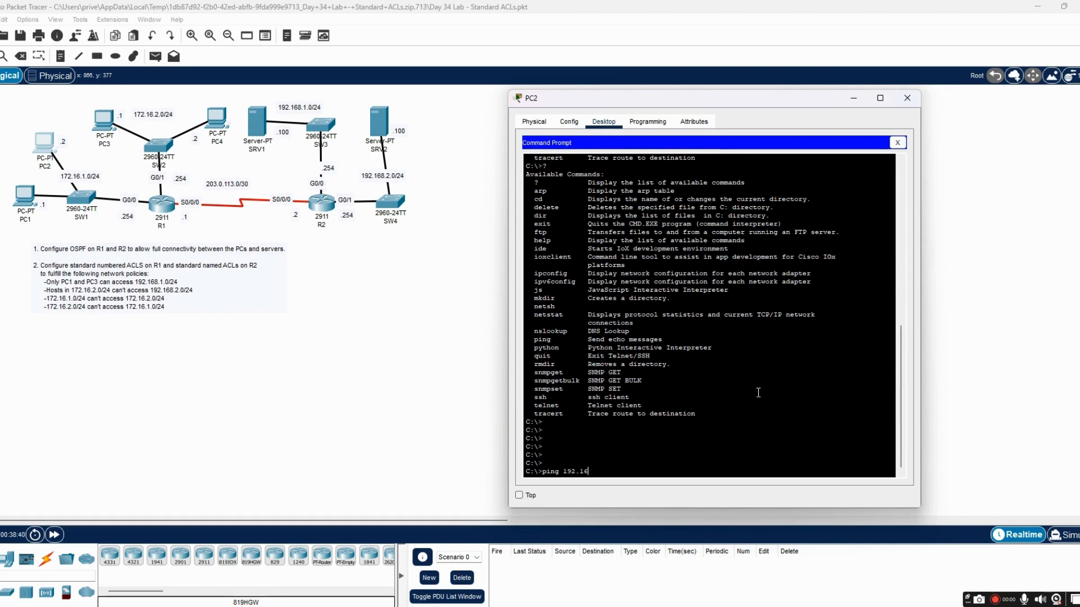
type("8.1")
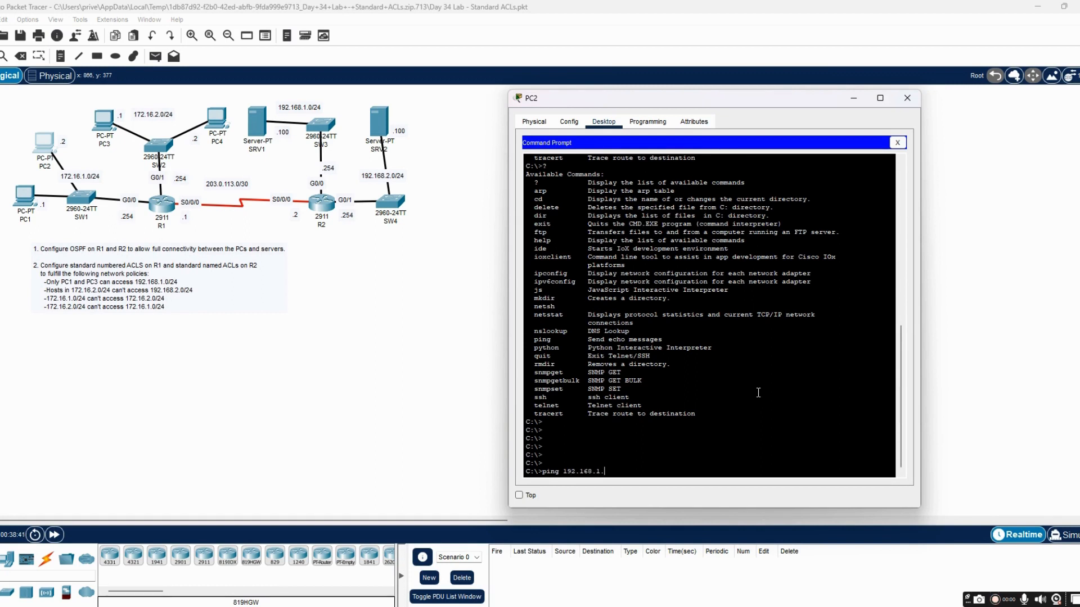
type(".100")
key("Return")
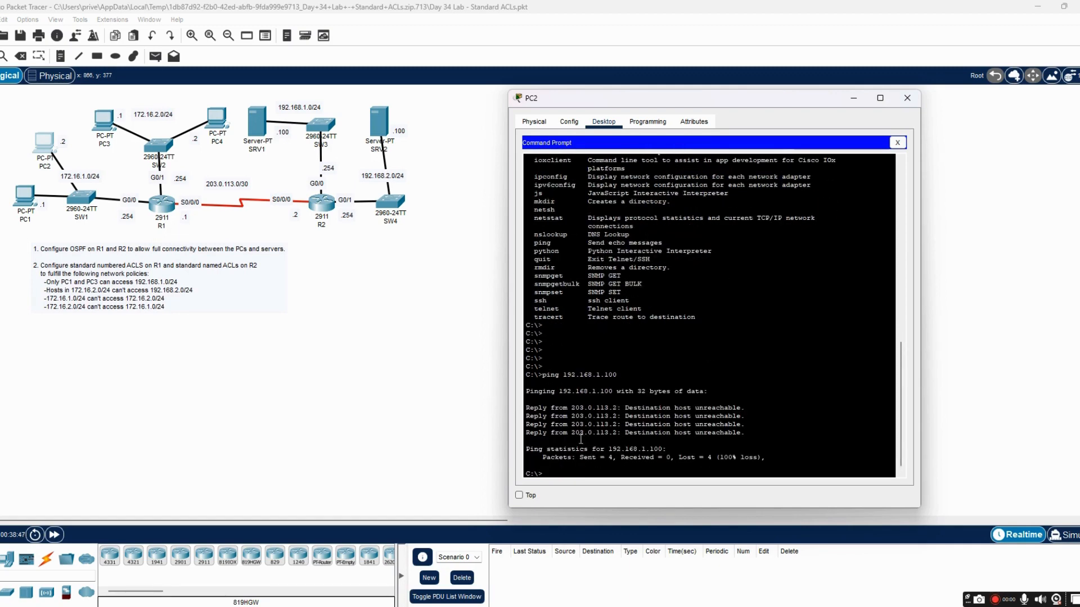
left_click_drag(641, 407, 745, 408)
left_click(754, 426)
Ping SRV1 at 192.168.1.100 from PC3's command prompt and examine the replies
left_click(104, 119)
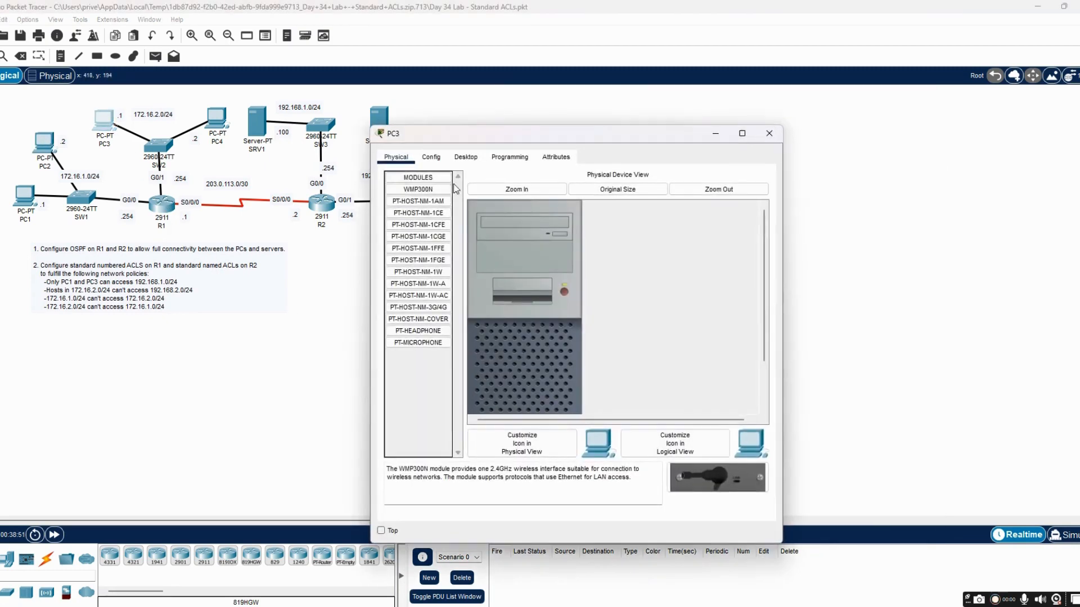
left_click_drag(494, 138, 677, 99)
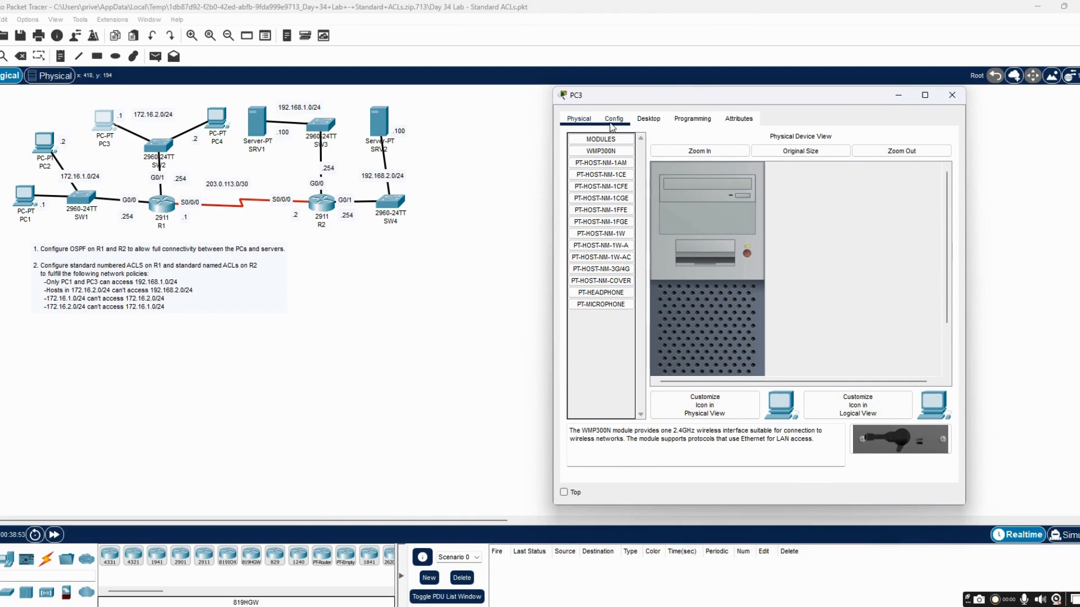
left_click(648, 119)
left_click(832, 157)
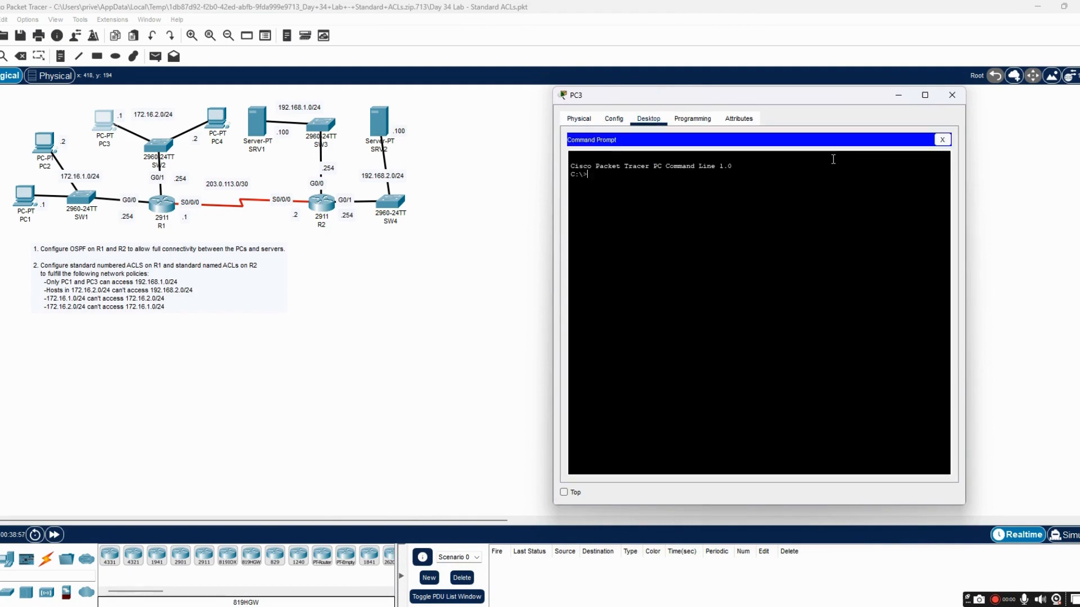
type("ping 192.168.1.100")
key("Return")
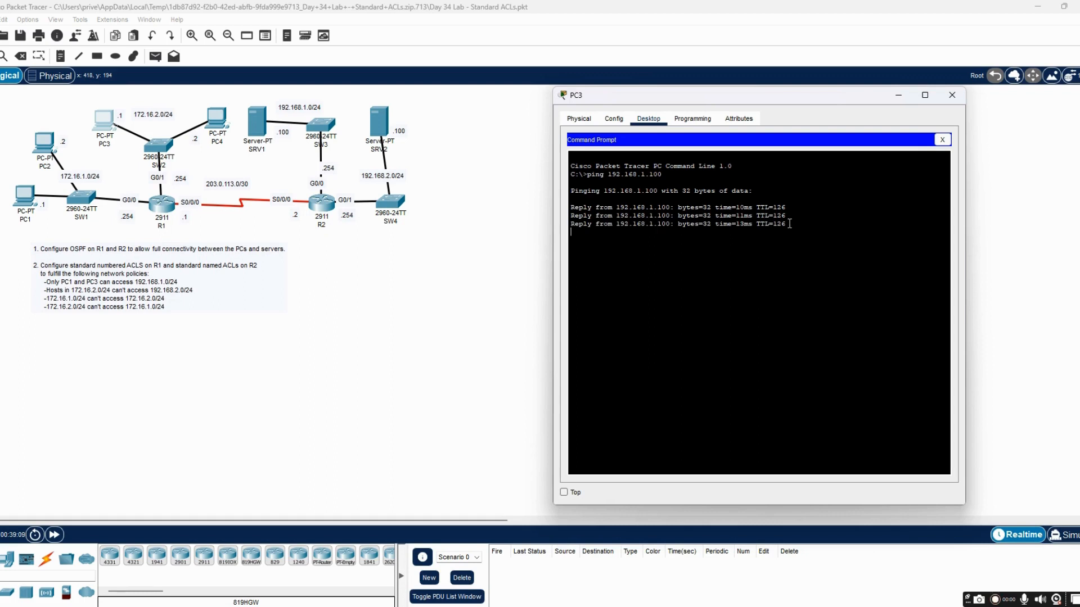
left_click_drag(789, 224, 567, 201)
left_click(752, 300)
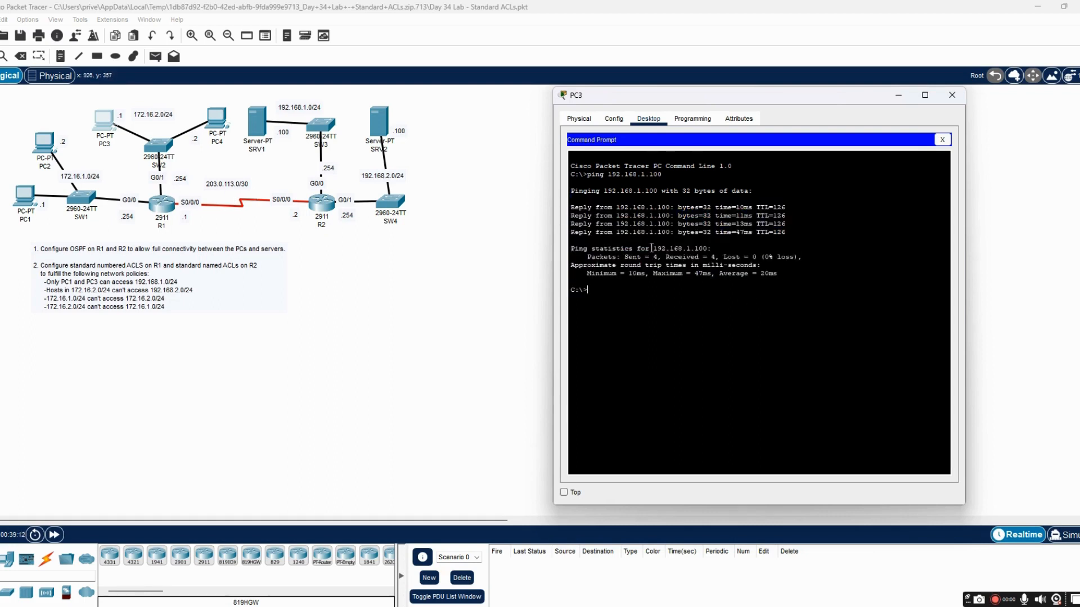
left_click_drag(816, 207, 575, 207)
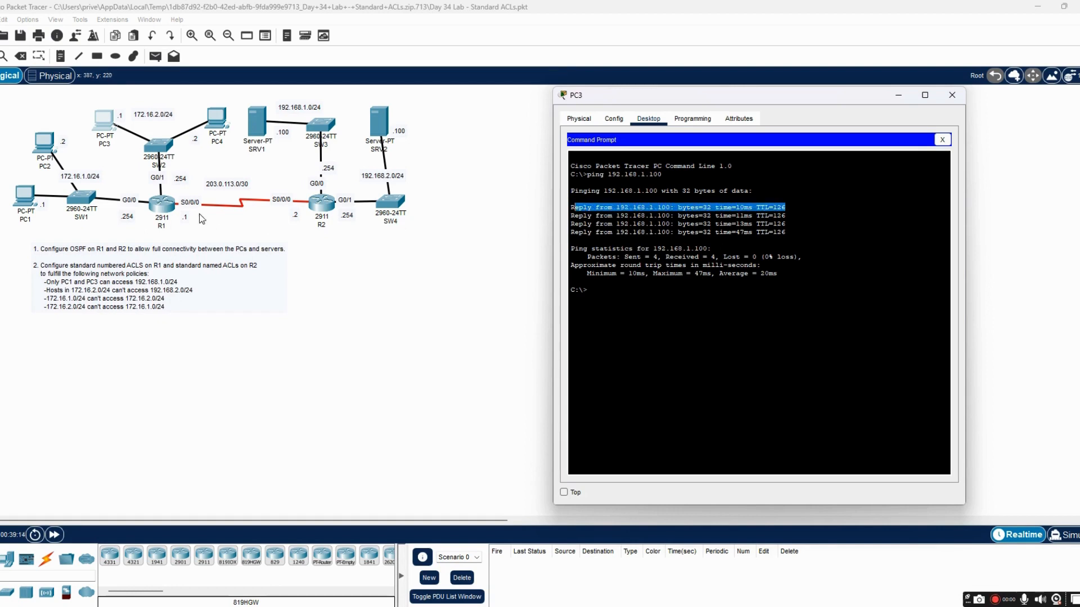
Review PC1's ping results and the lab note listing the access policies
left_click(25, 197)
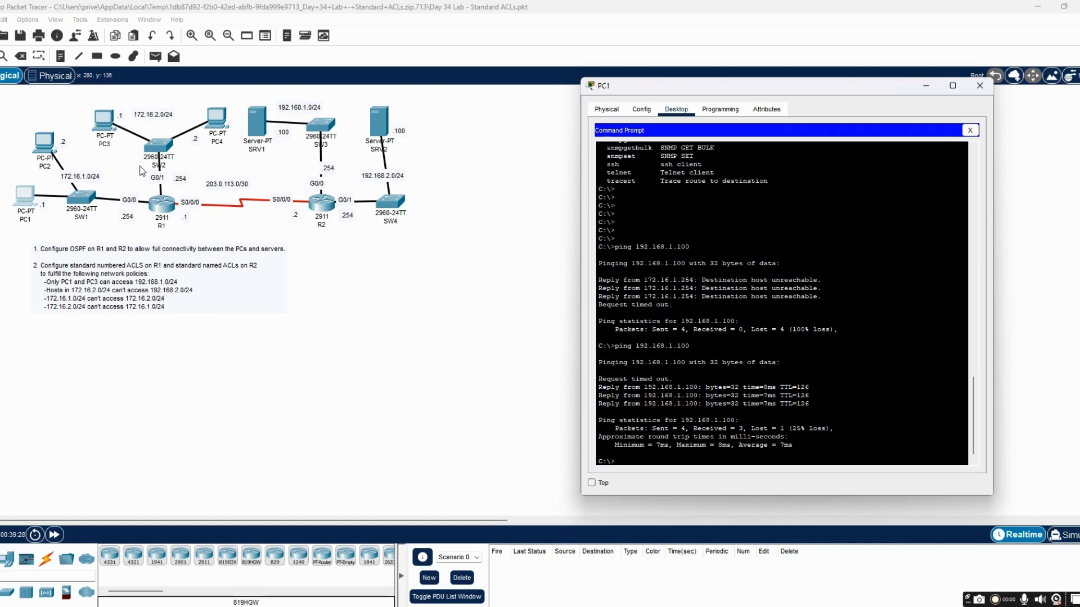
left_click(193, 295)
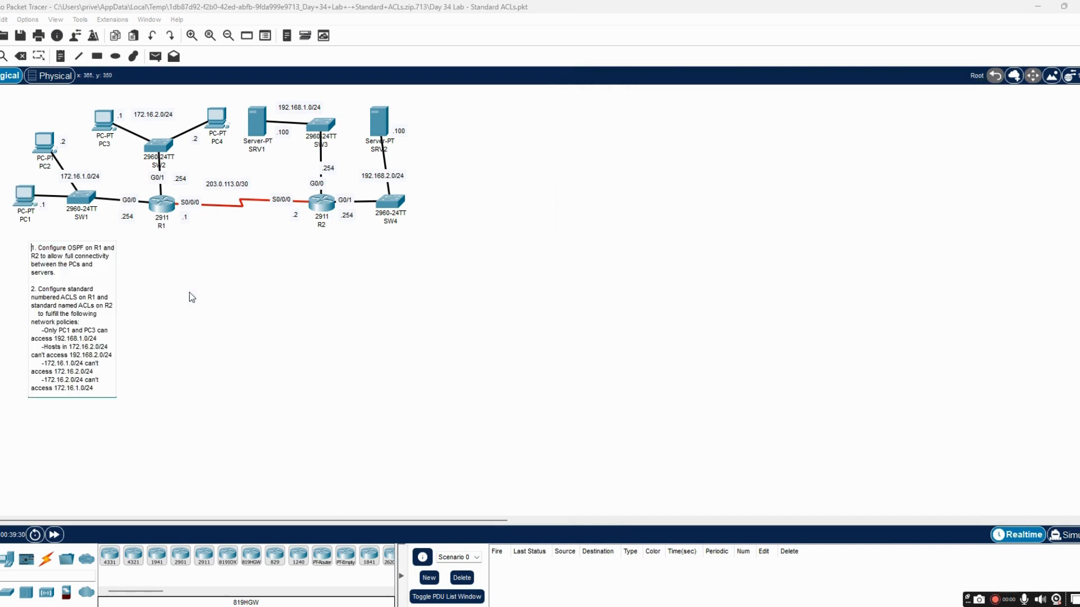
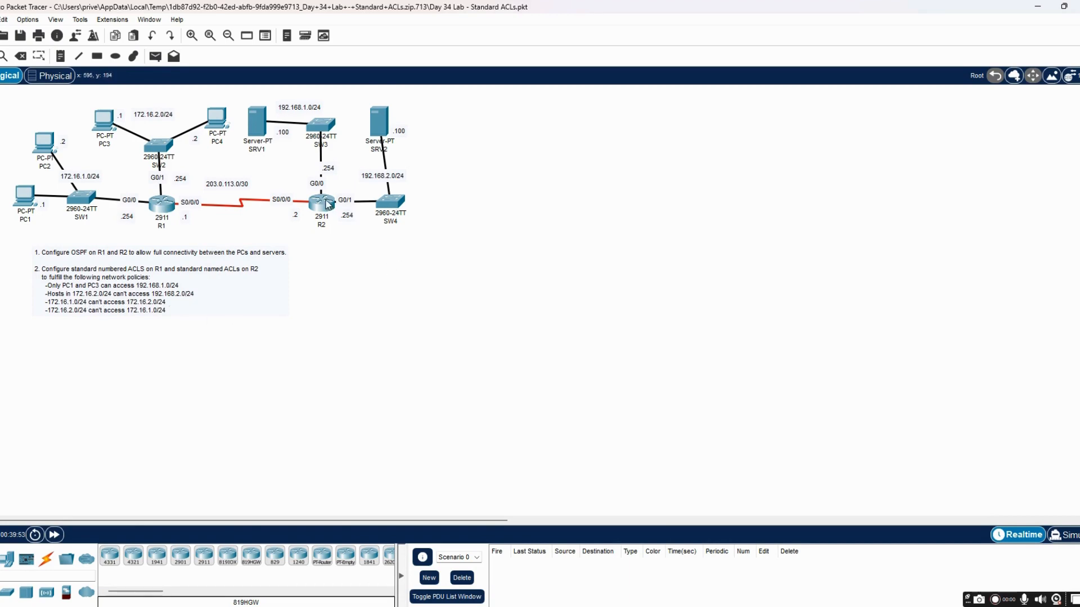
Leave R2's OSPF configuration and create a standard named access list called TO_192.168.2.0
left_click(325, 203)
left_click_drag(489, 151, 622, 104)
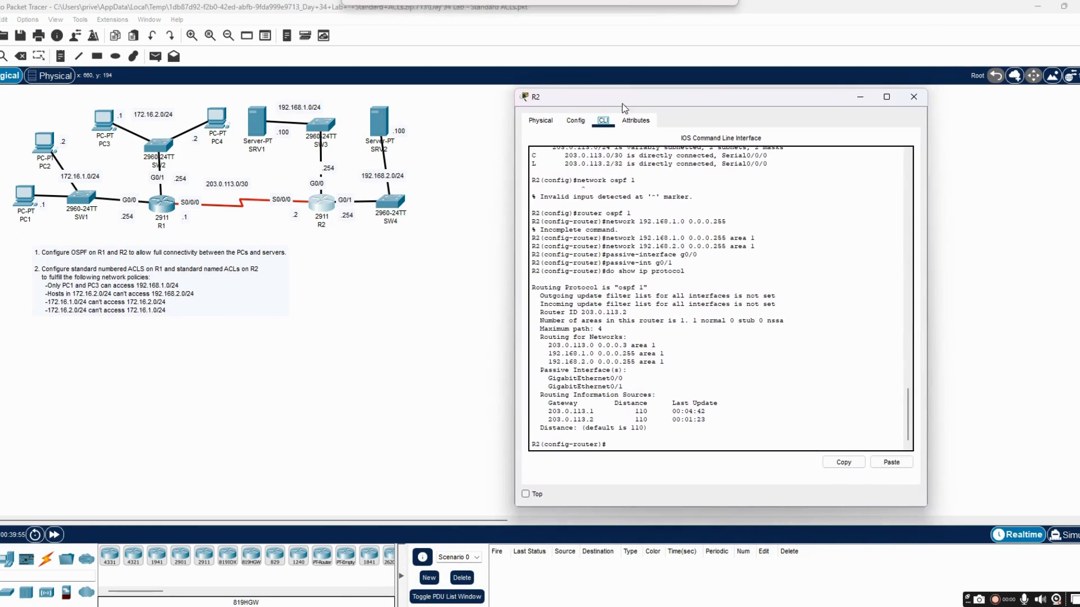
left_click(645, 445)
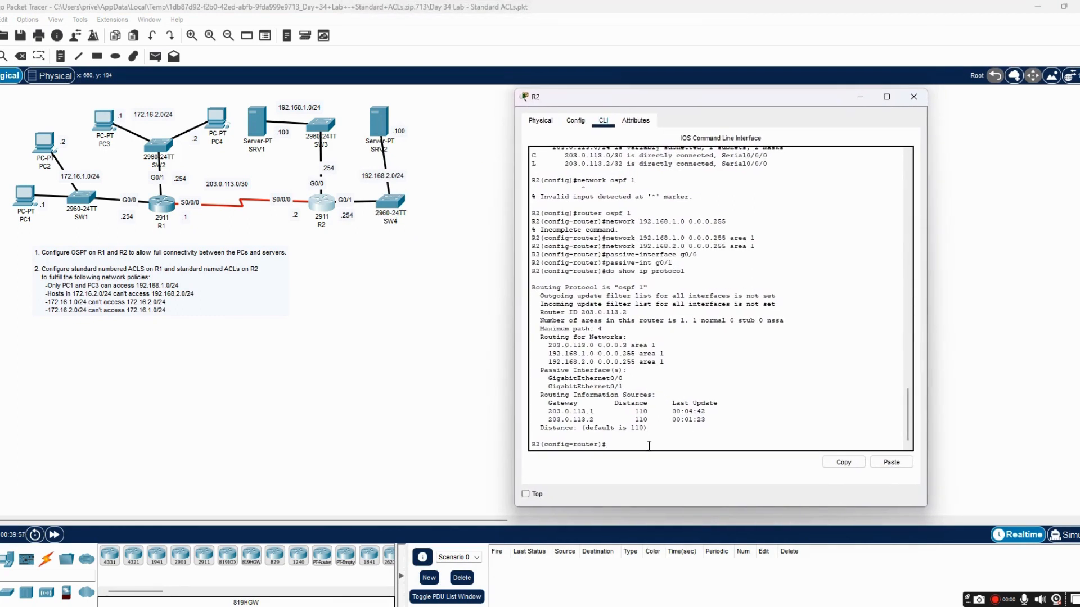
type("exit")
key("Return")
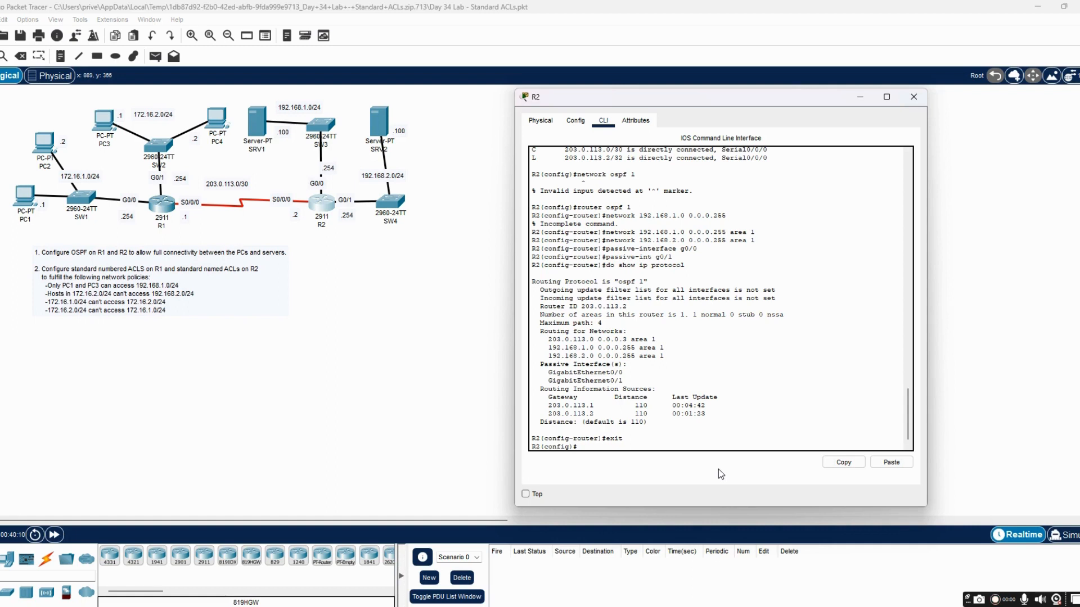
type("ip access-list TO_192.168.2.0")
key("Return")
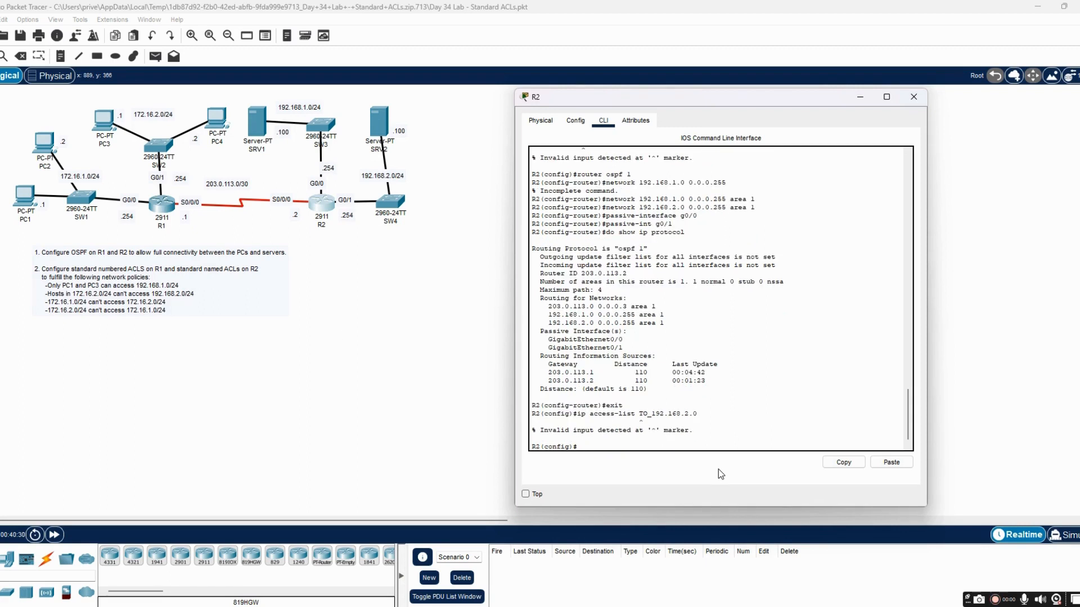
key("Up")
type("standard")
key("Return")
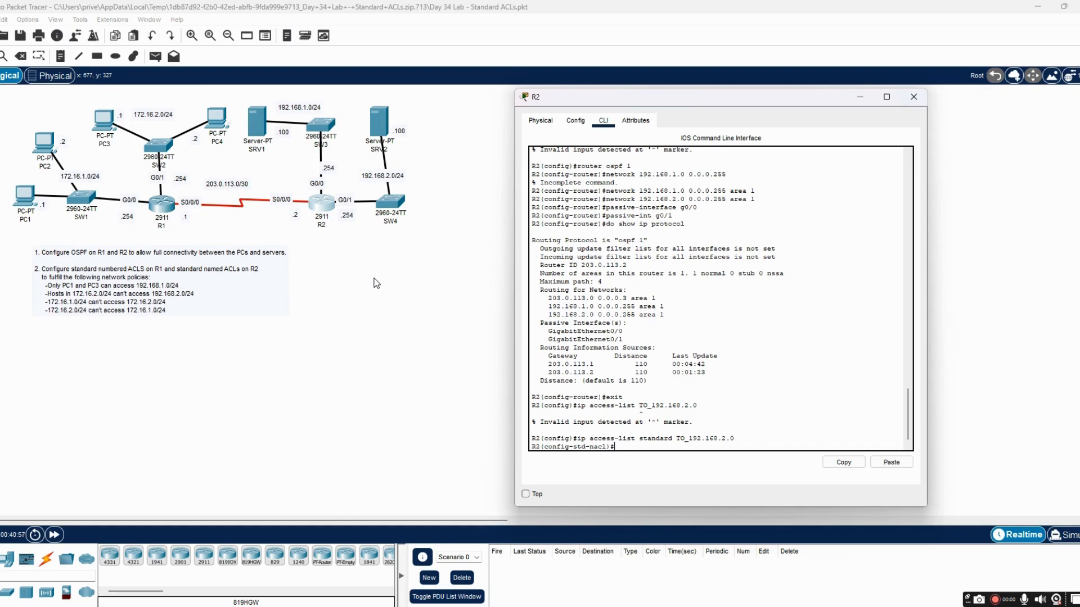
Add an entry to R2's TO_192.168.2.0 list denying 172.16.2.0 with wildcard 0.0.0.255
type("2")
type(".16.")
type("2.0")
type("deny")
type("0.0.0.255")
key("Return")
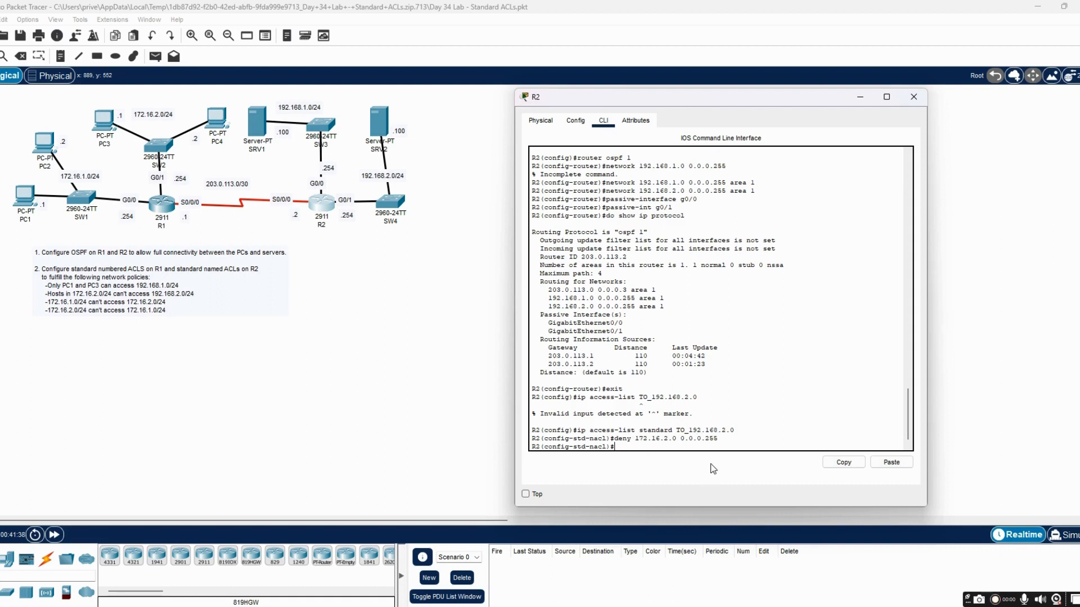
Add a permit any entry to the TO_192.168.2.0 list and display R2's access lists
type("permit any")
key("Return")
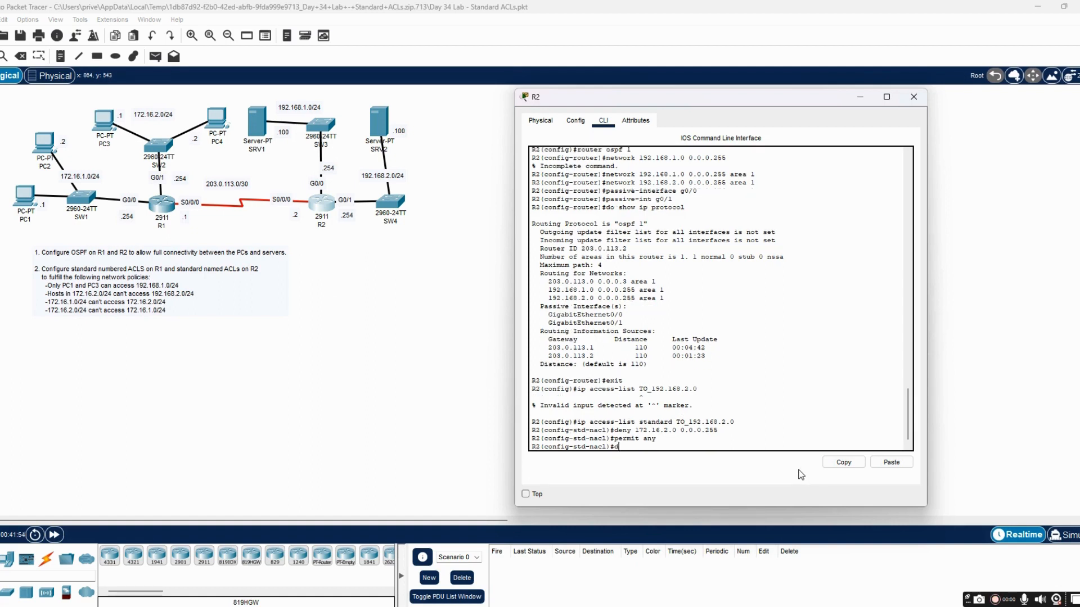
type("do show access-list")
key("Return")
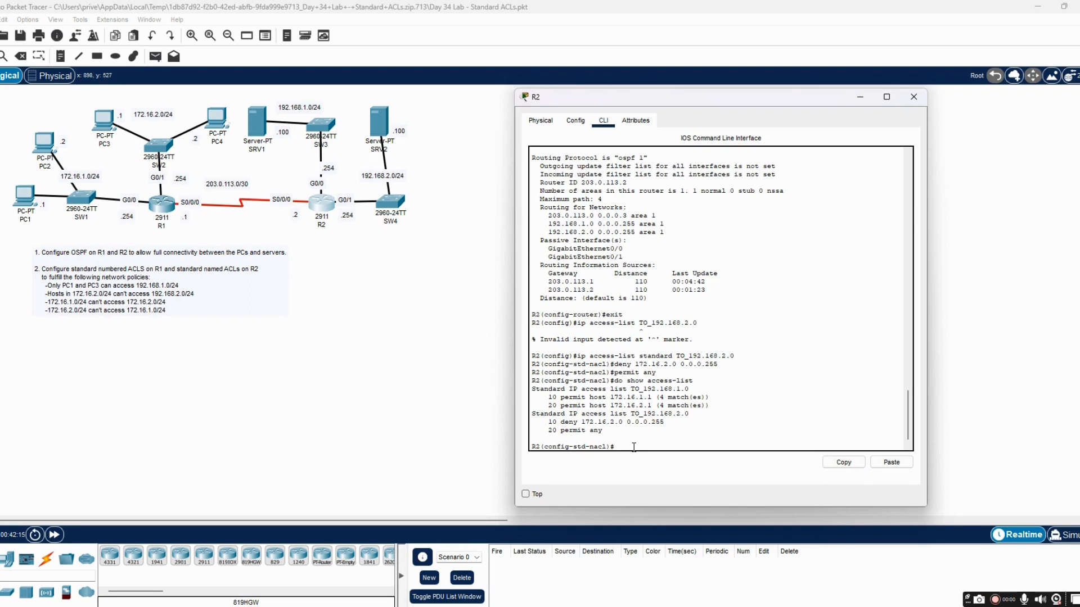
Apply access list TO_192.168.2.0 outbound on R2's interface g0/1
type("int g0/1")
key("Return")
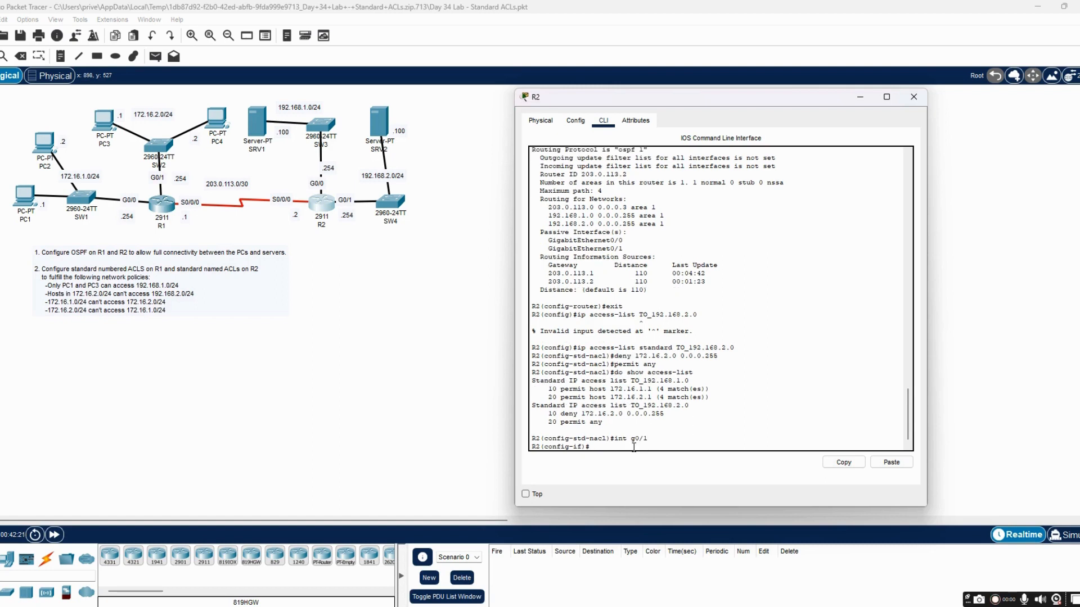
type("ip access-group TO_192.1")
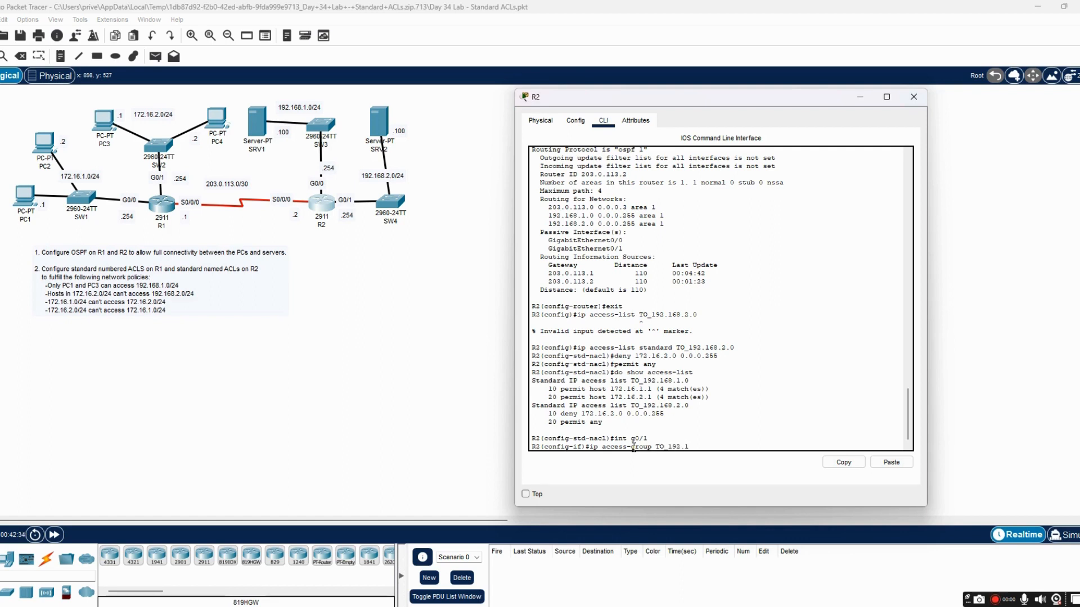
type("68.2.0 out")
key("Return")
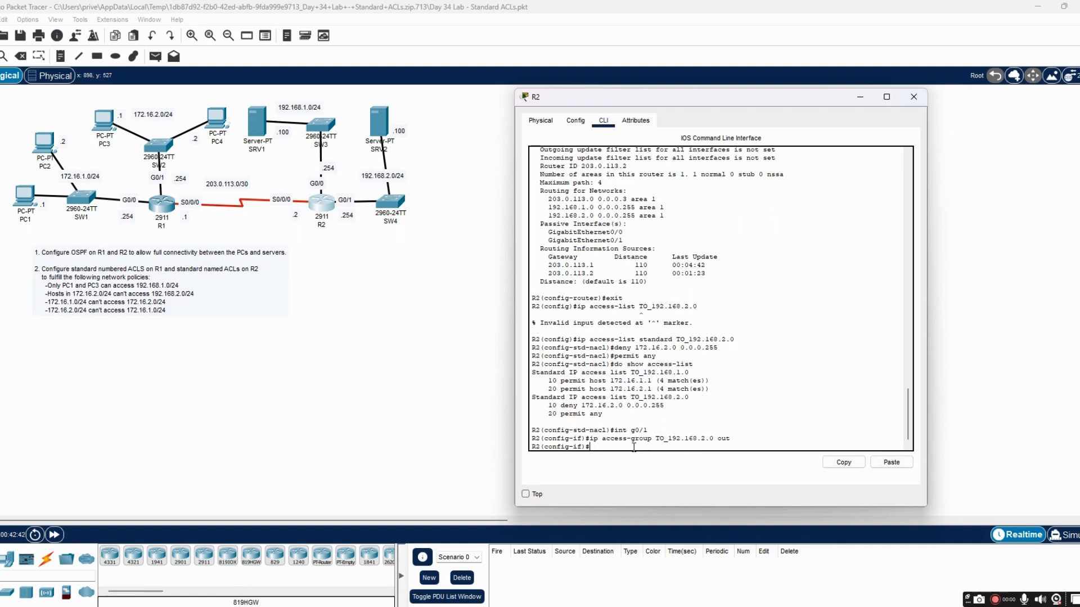
Display R2's IP interface details filtered to the line protocol and access list lines, and check which ACL each interface uses
type("do show")
key("BackSpace")
key("BackSpace")
key("BackSpace")
key("BackSpace")
type("do show ip int | include line protocol| access lis")
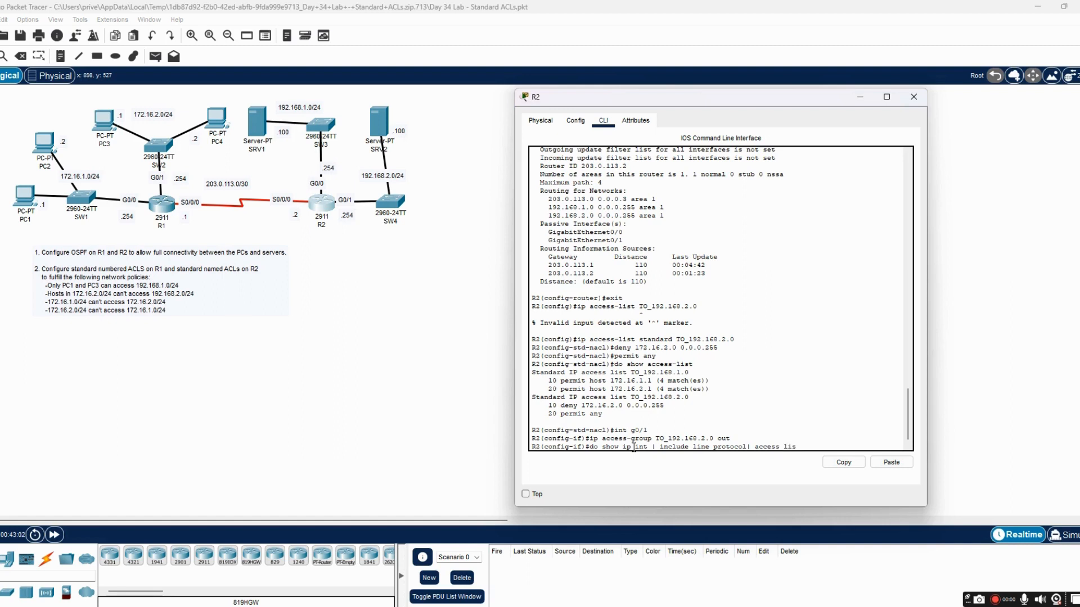
type("t")
key("Return")
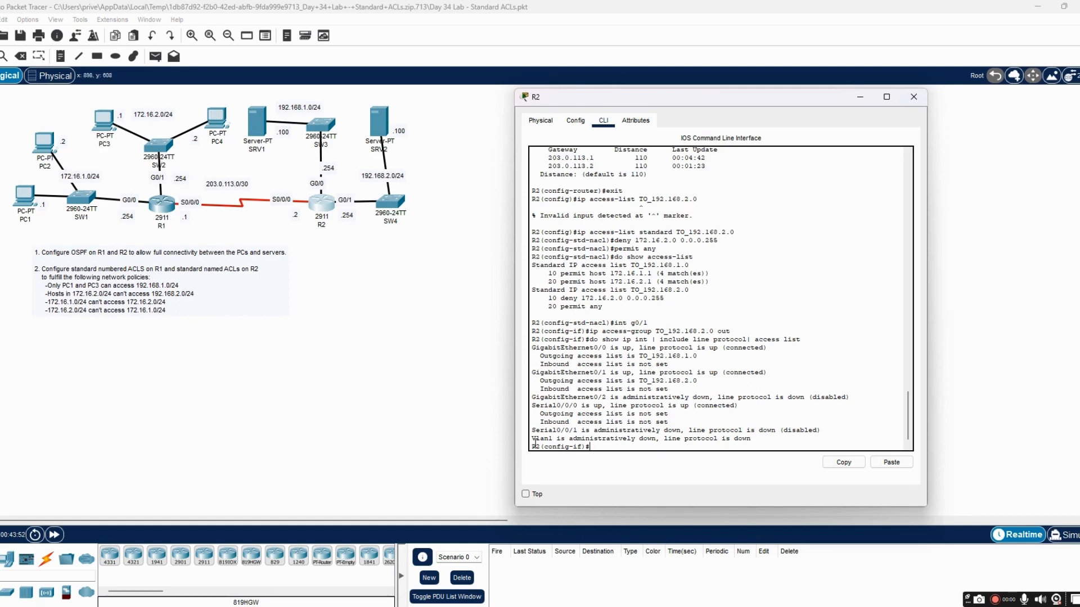
Open R1's command line and leave OSPF router configuration for global configuration mode
left_click(161, 205)
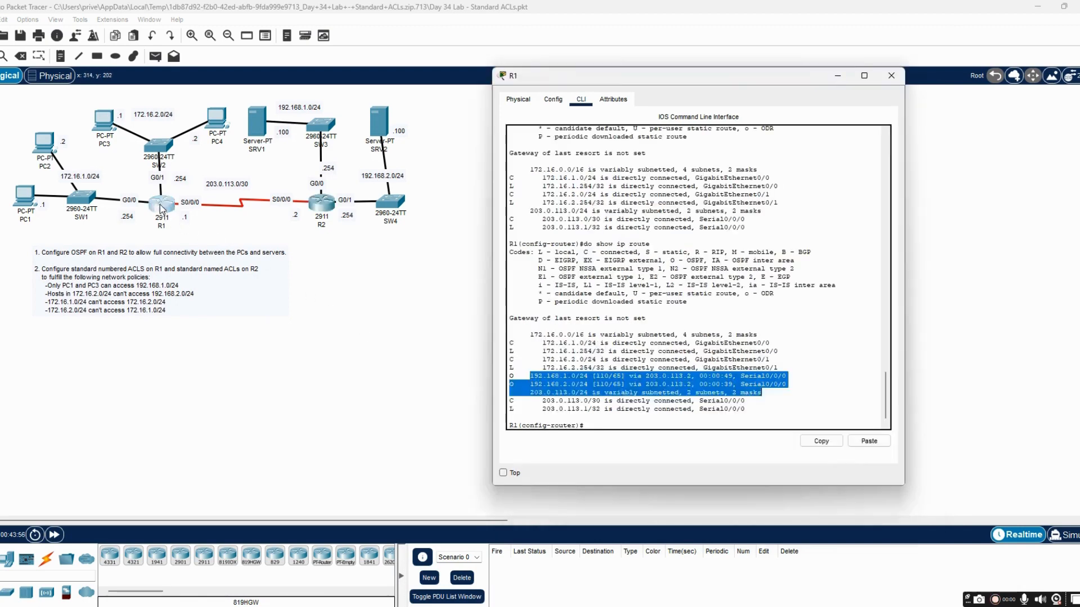
left_click_drag(650, 81, 701, 50)
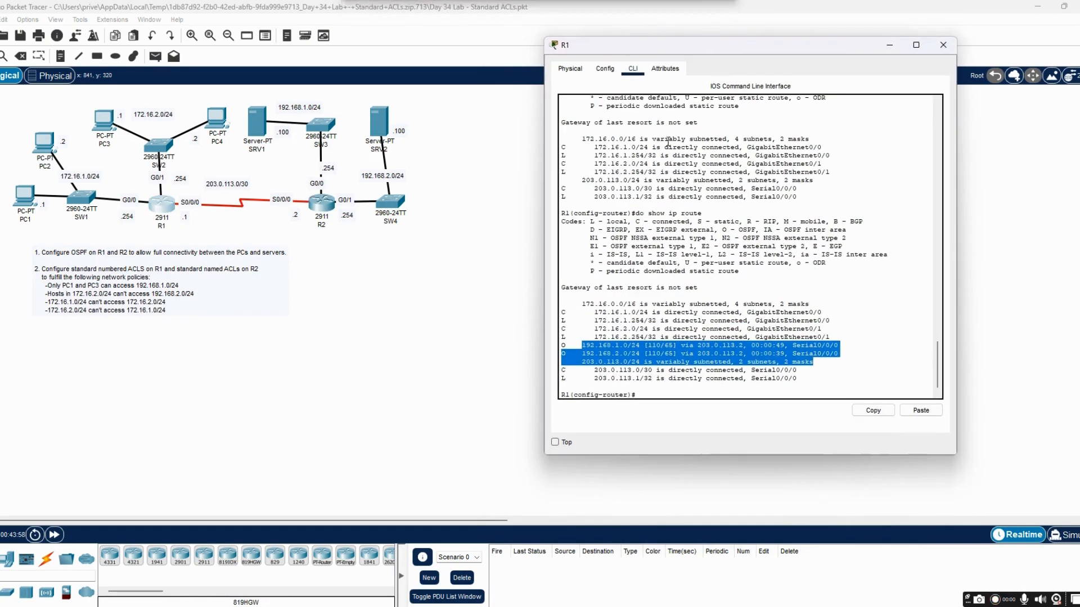
left_click(676, 394)
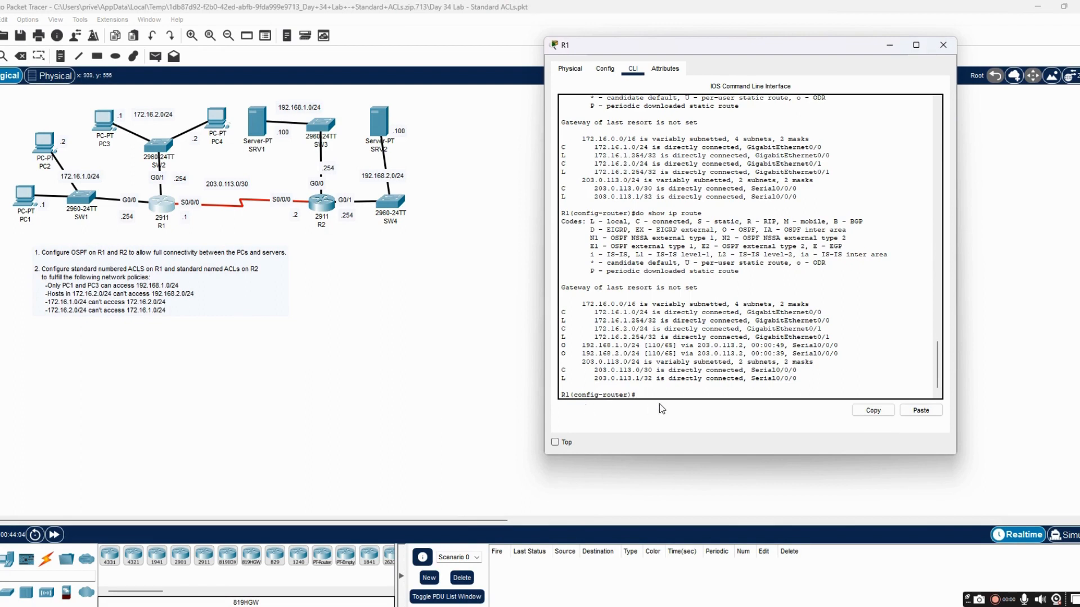
type("e")
type("xit")
key("Return")
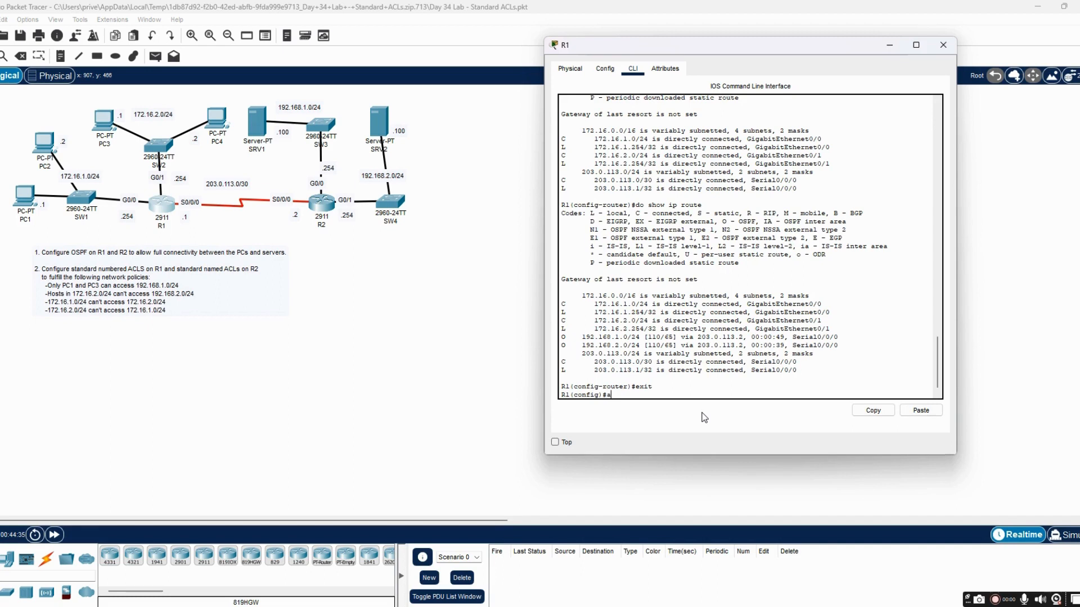
Create standard access list 1 on R1 with an entry denying 172.16.1.0, wildcard 0.0.0.255
type("ccess-list 1")
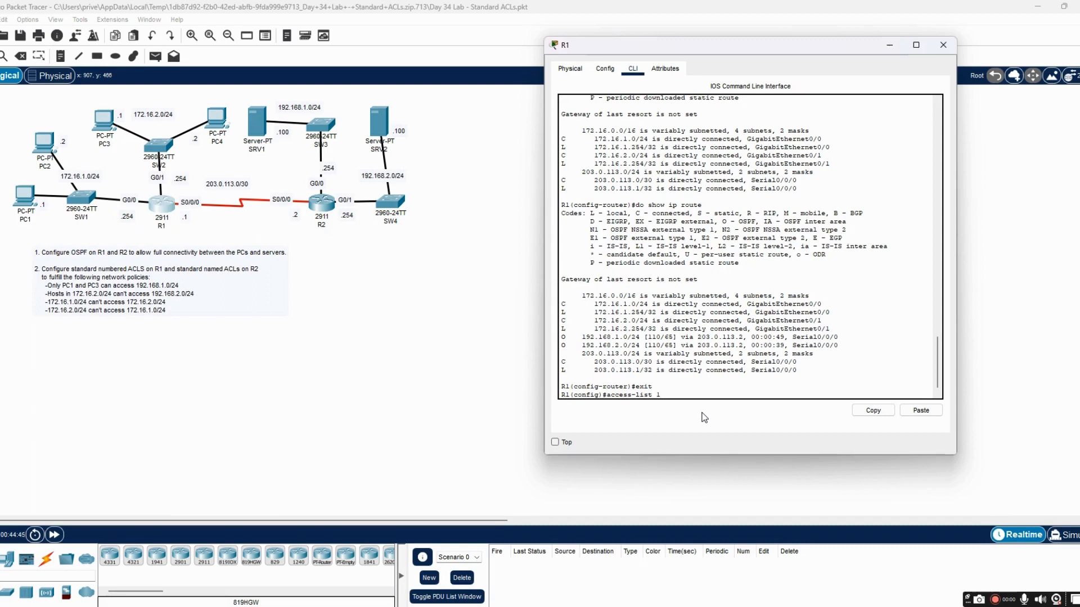
type(" perm")
key("BackSpace")
key("BackSpace")
key("BackSpace")
type("den")
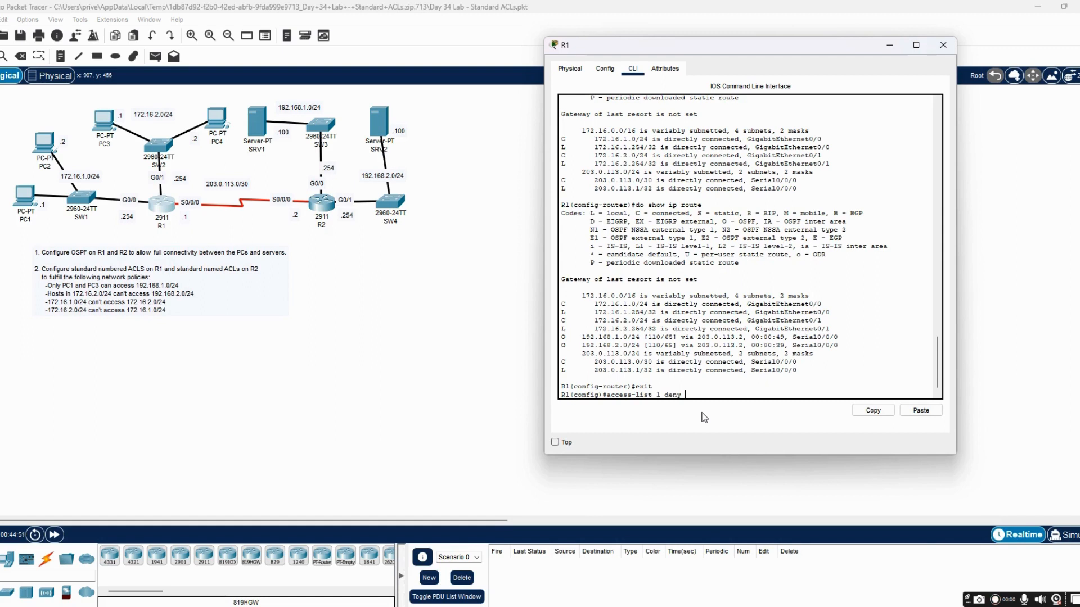
type("y 172.16.1.0 000")
key("BackSpace")
type(".0.0.255")
key("Return")
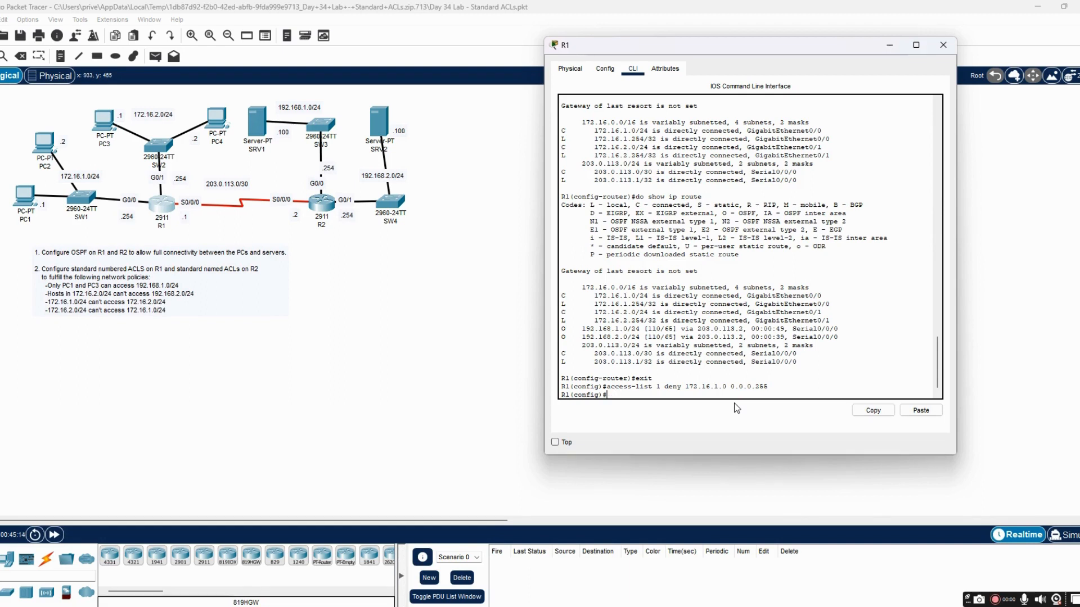
Add a permit any entry to access list 1 and display R1's access lists
type("cess-list 1 permit any")
key("Return")
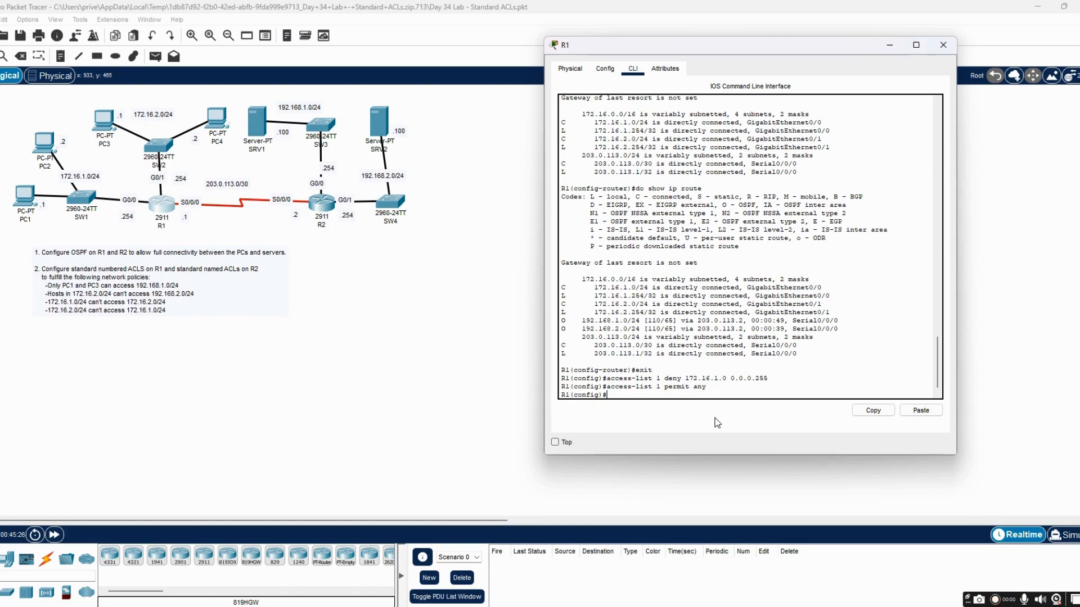
type("do ")
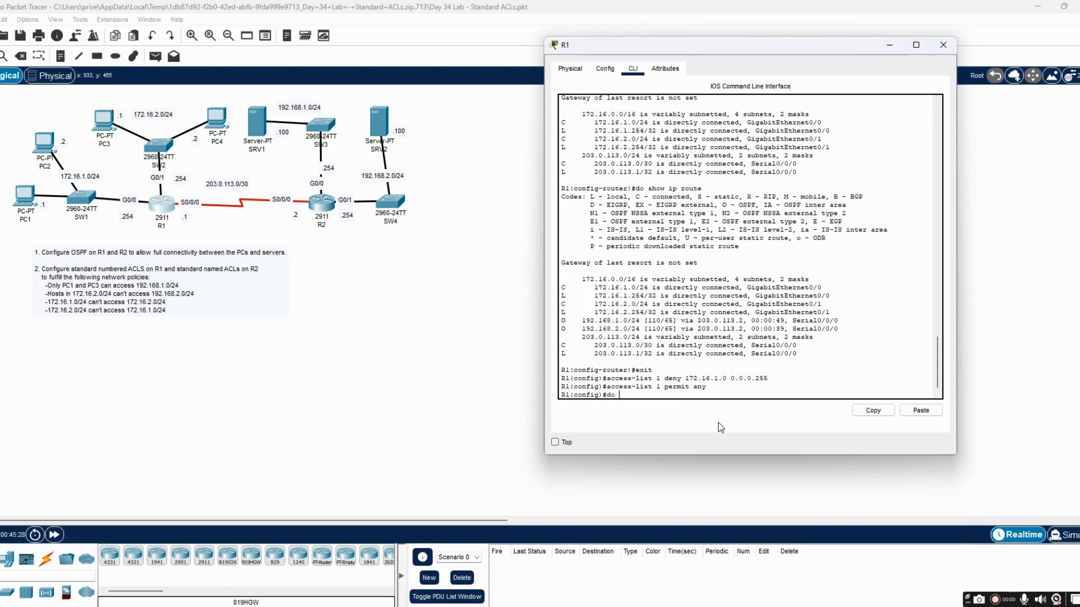
type("show access-list")
key("Return")
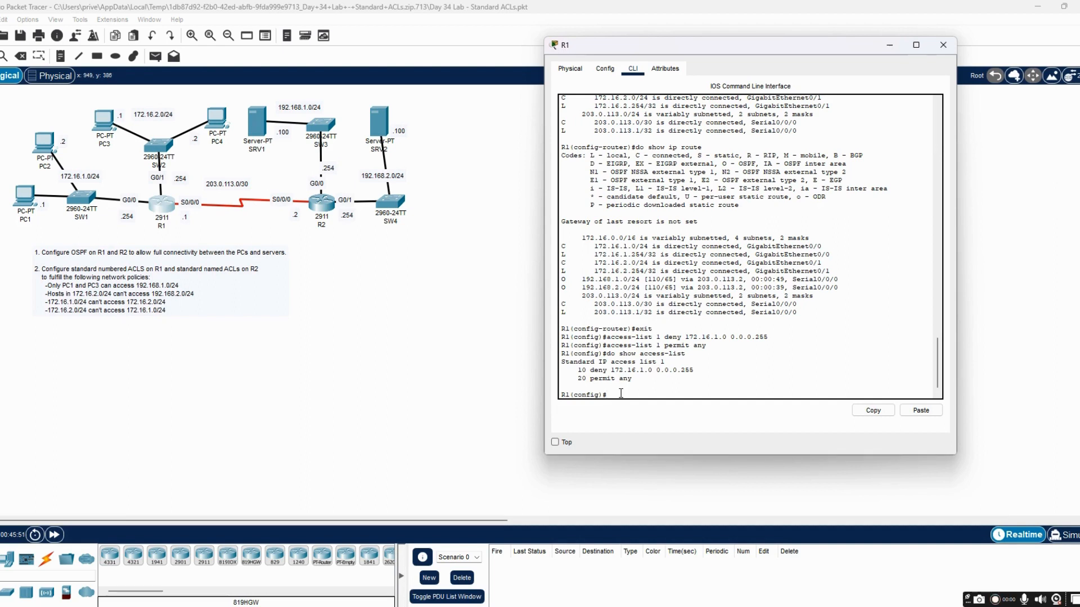
Create access list 2 on R1 denying 172.16.2.0 with wildcard 0.0.0.255 and permitting any other source
type("access-list 2 deny 172.16.2.0 0.0.0.255")
key("Return")
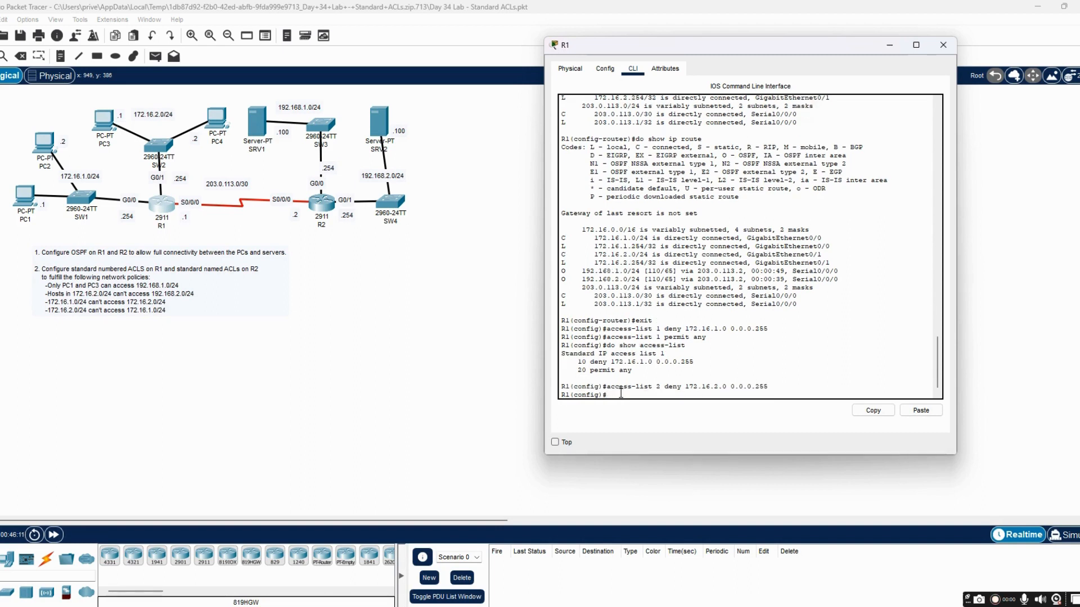
type("acce")
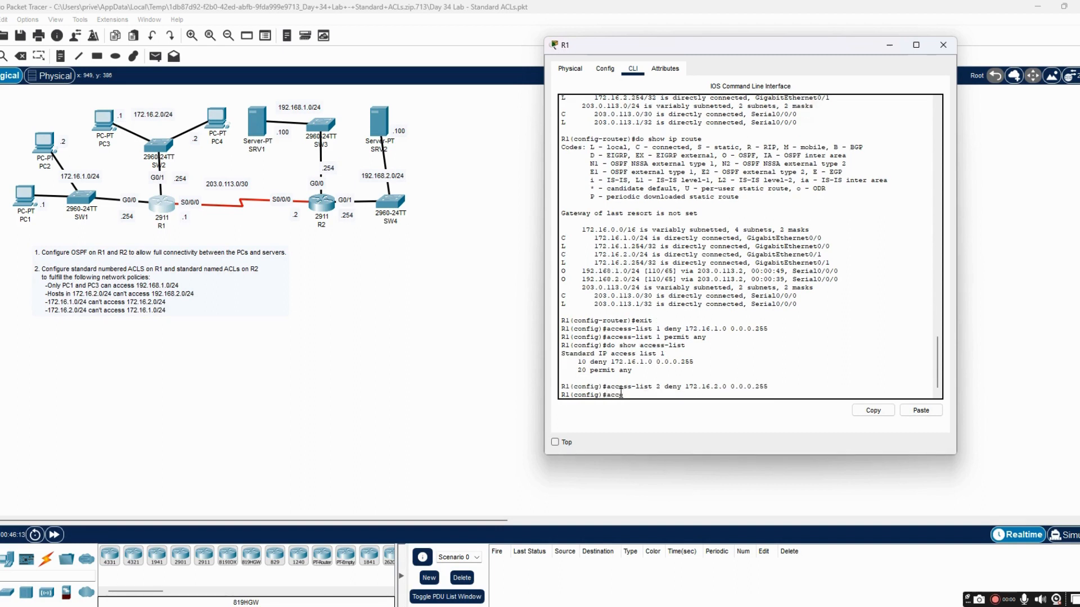
type("ss-list 2 permit any")
key("Return")
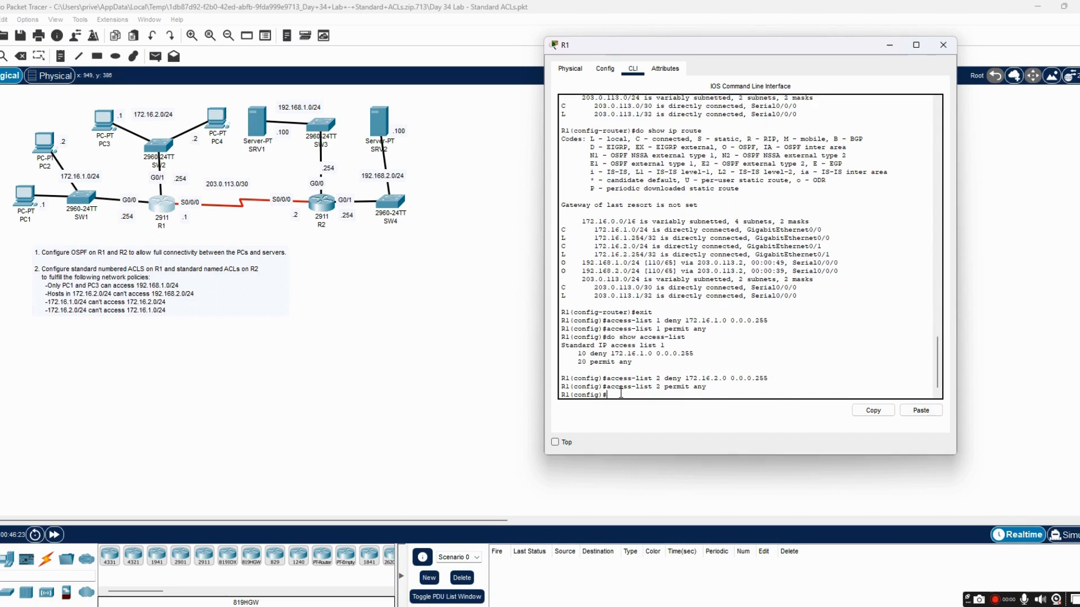
Enter configuration of R1's interface g0/1 and try to apply list 1 with the command ip access-list 1 out
type("int g0/1")
key("Return")
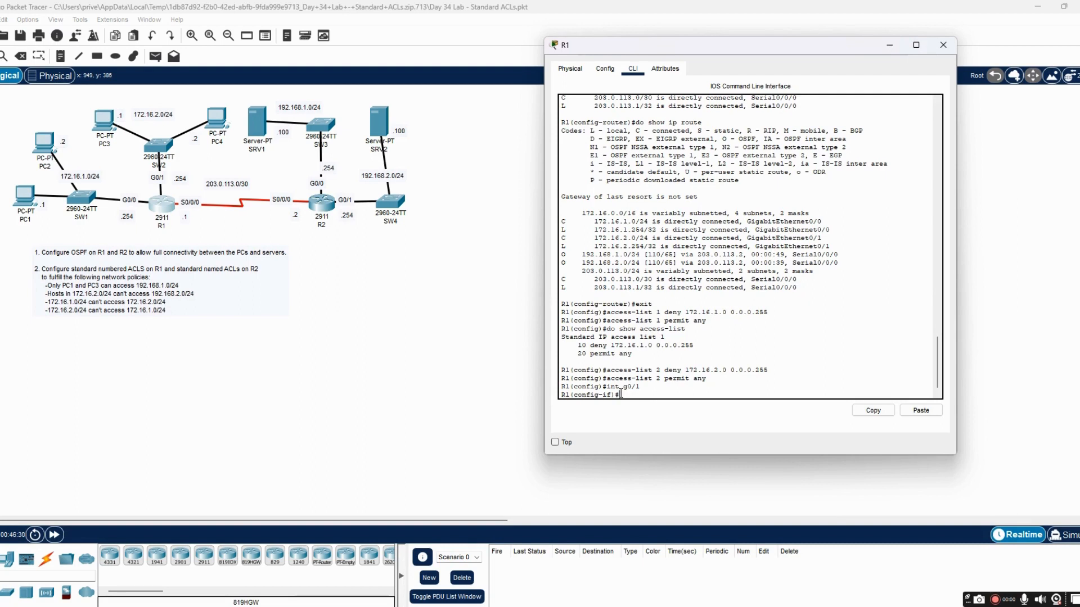
type("ip access-")
type("list 1 out")
key("Return")
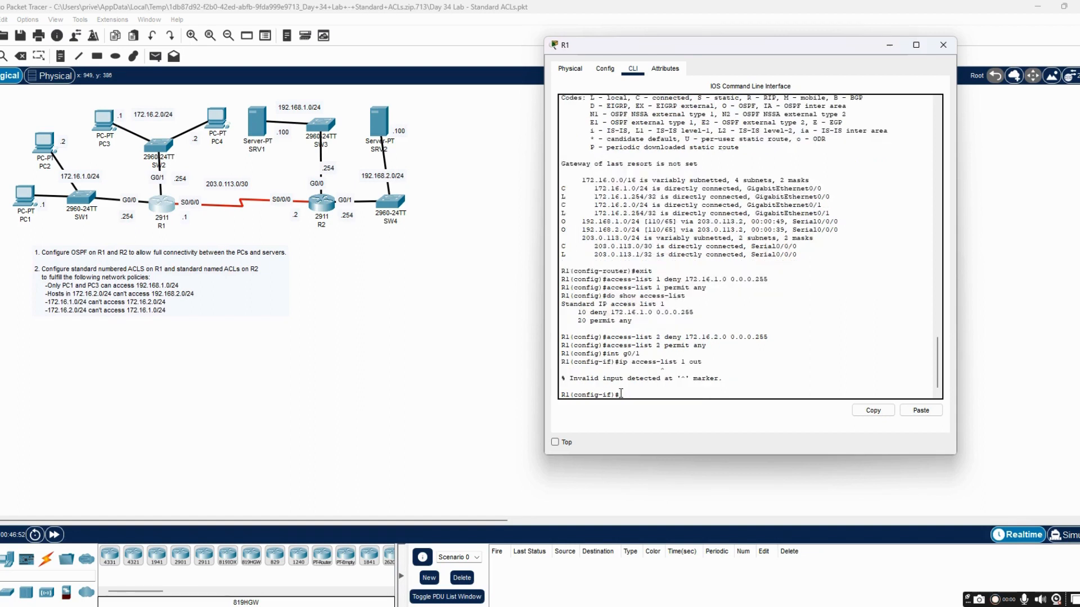
Correct the command to ip access-group 1 out, applying access list 1 outbound on interface g0/1
key("Up")
key("Left")
key("Left")
key("Left")
key("Left")
key("Left")
key("Left")
key("BackSpace")
key("BackSpace")
key("BackSpace")
key("BackSpace")
key("BackSpace")
type("-gou")
key("BackSpace")
key("BackSpace")
type("roup")
key("Return")
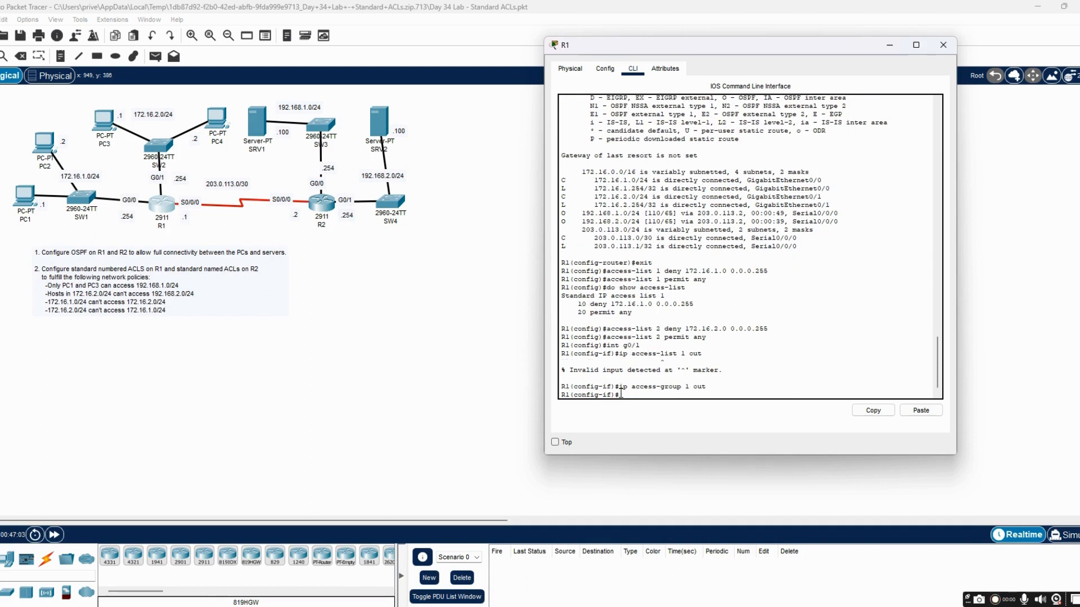
Apply access list 2 outbound on R1's interface g0/0 and display the router's access lists
type("int g0/0")
key("Return")
type("ip as")
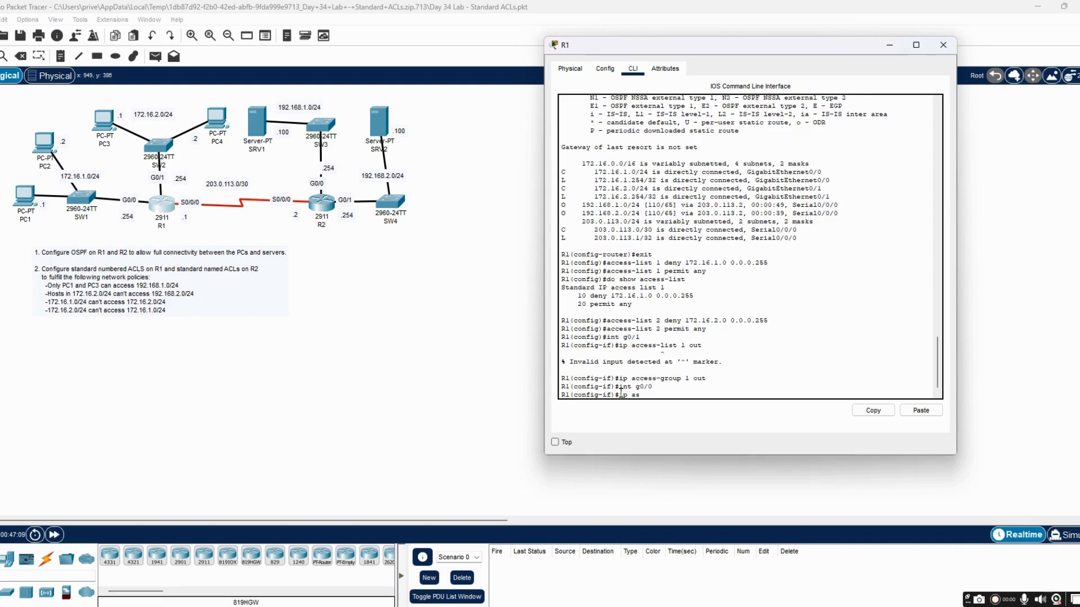
key("BackSpace")
type("ccess-group 2 out")
key("Return")
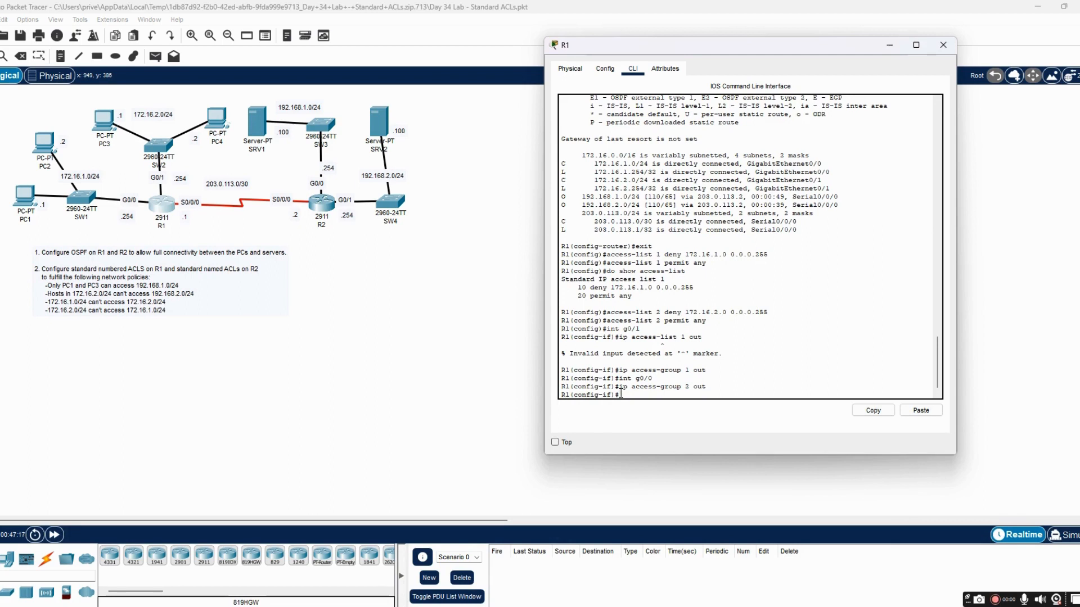
type("do show access-list")
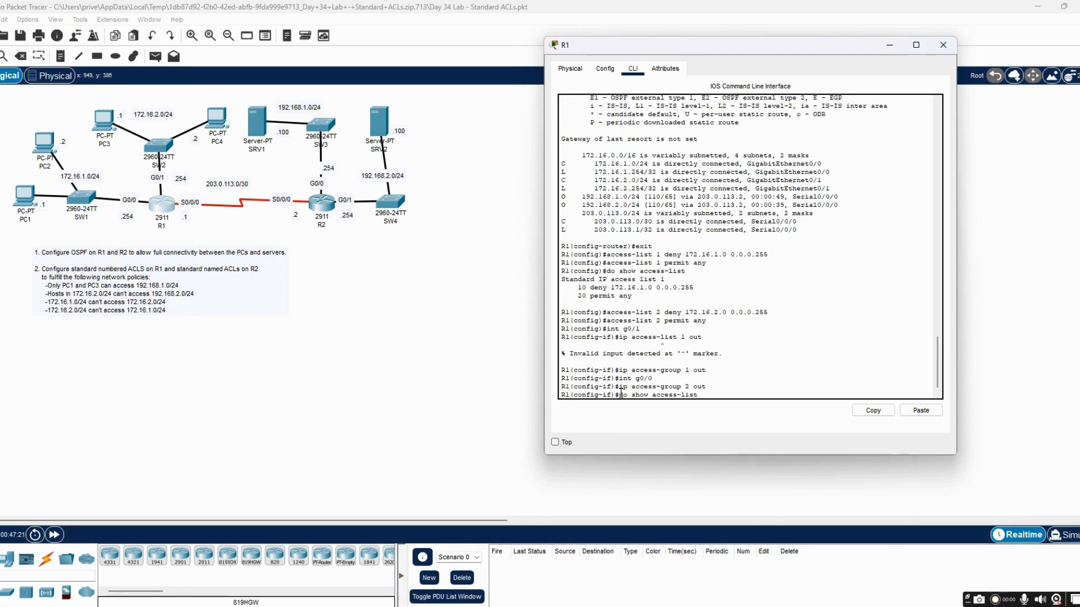
key("Return")
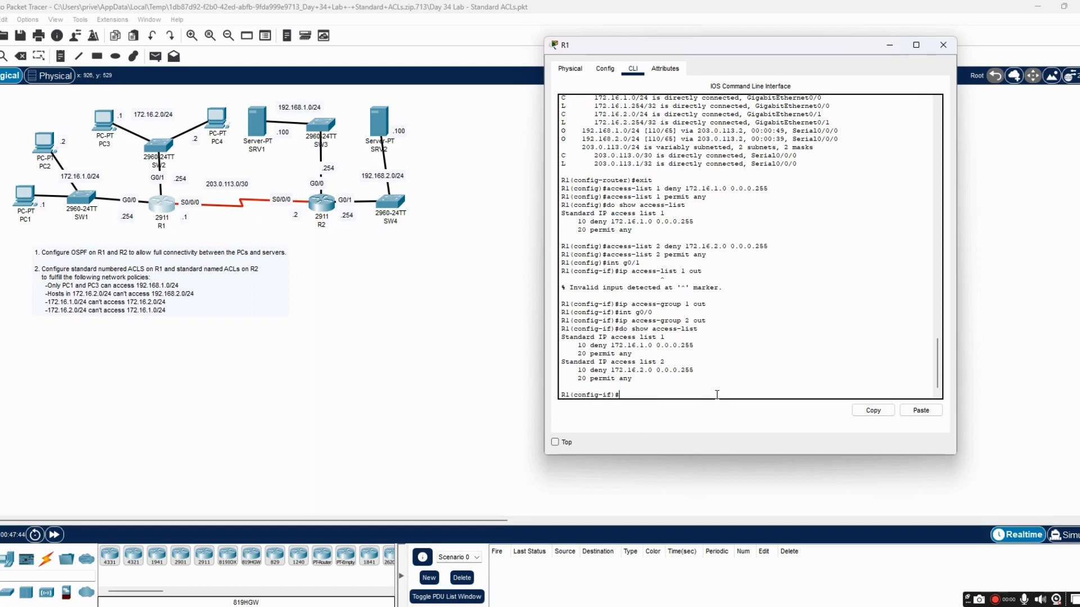
Leave configuration mode on R2 and ping PC3 at 172.16.2.1 from there
left_click(325, 209)
left_click(325, 208)
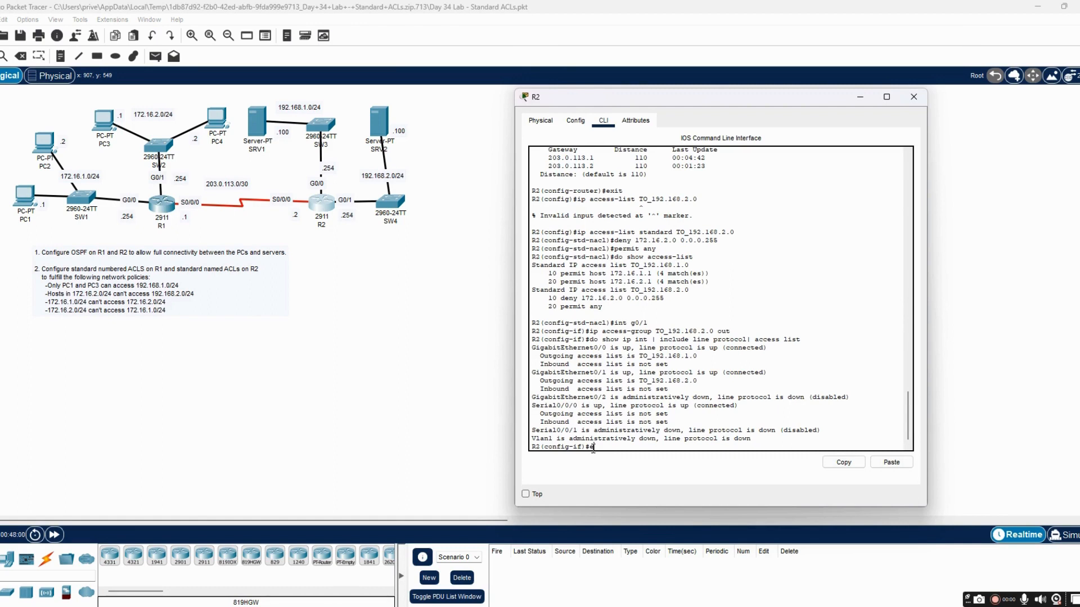
type("end")
key("Return")
key("Return")
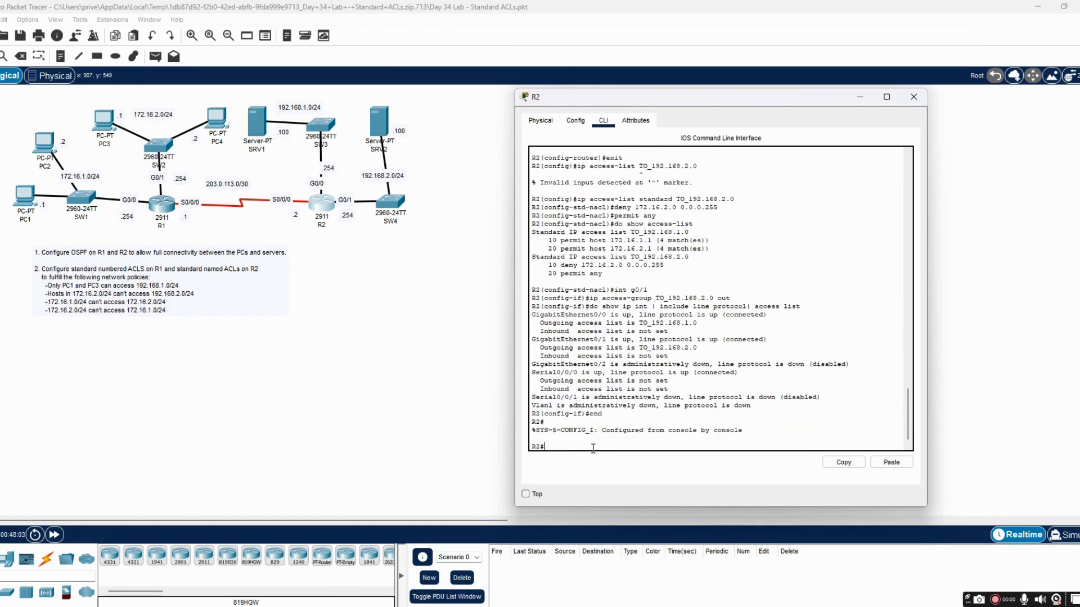
type("ping 172.16.2.1")
key("Return")
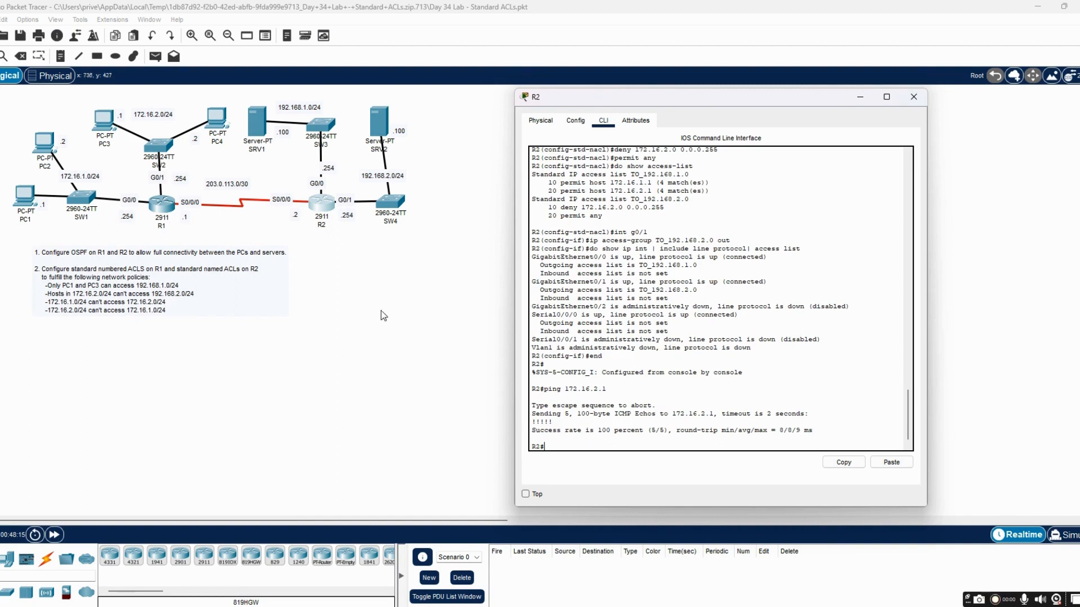
Ping 172.16.2.1 from PC1's command prompt to test the block between the two PC networks
left_click(24, 201)
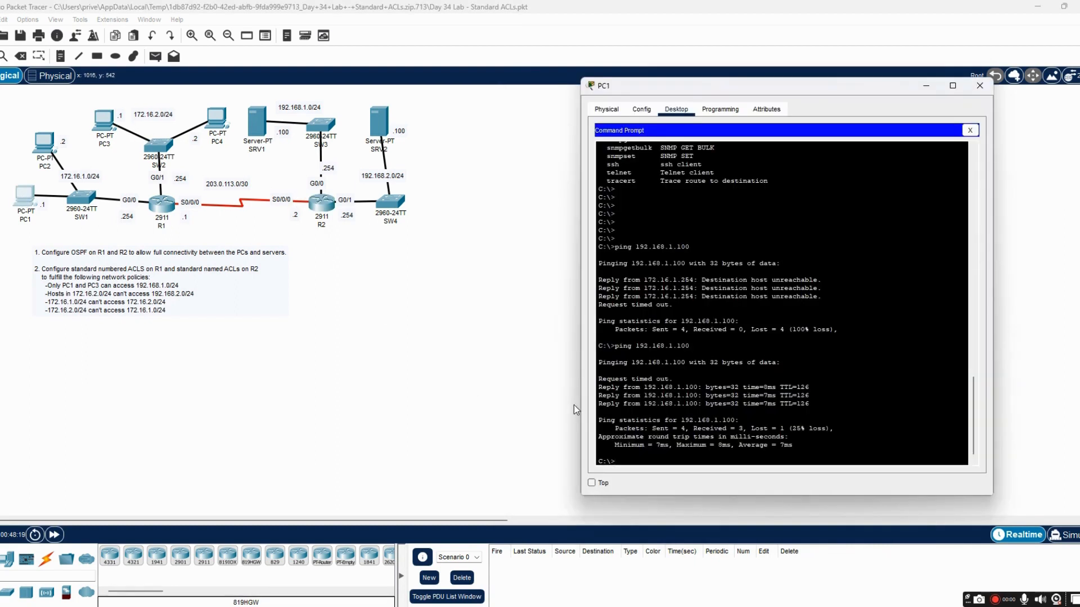
type("ping")
type("172.16.2.1")
key("Return")
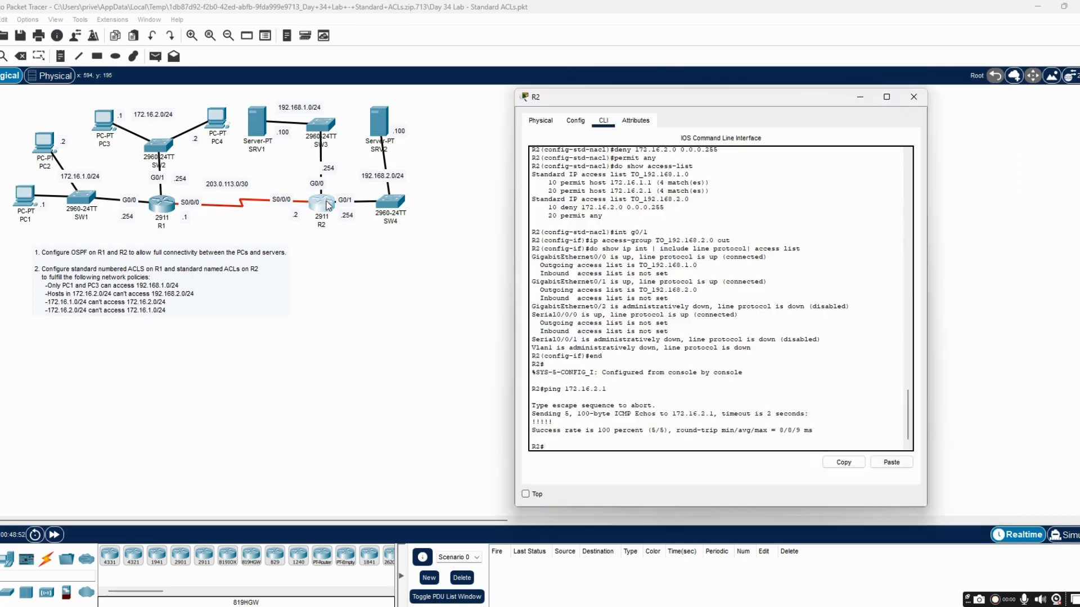
Return to R2's command line and ping PC1 at 172.16.1.1
left_click(328, 203)
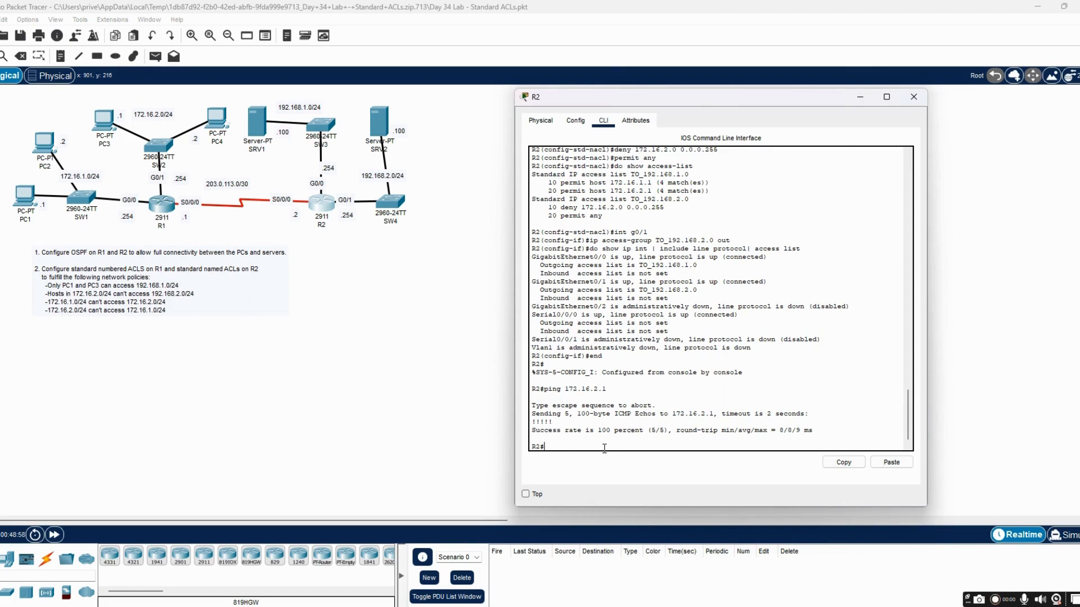
type("ping 172.16.1.1")
key("Return")
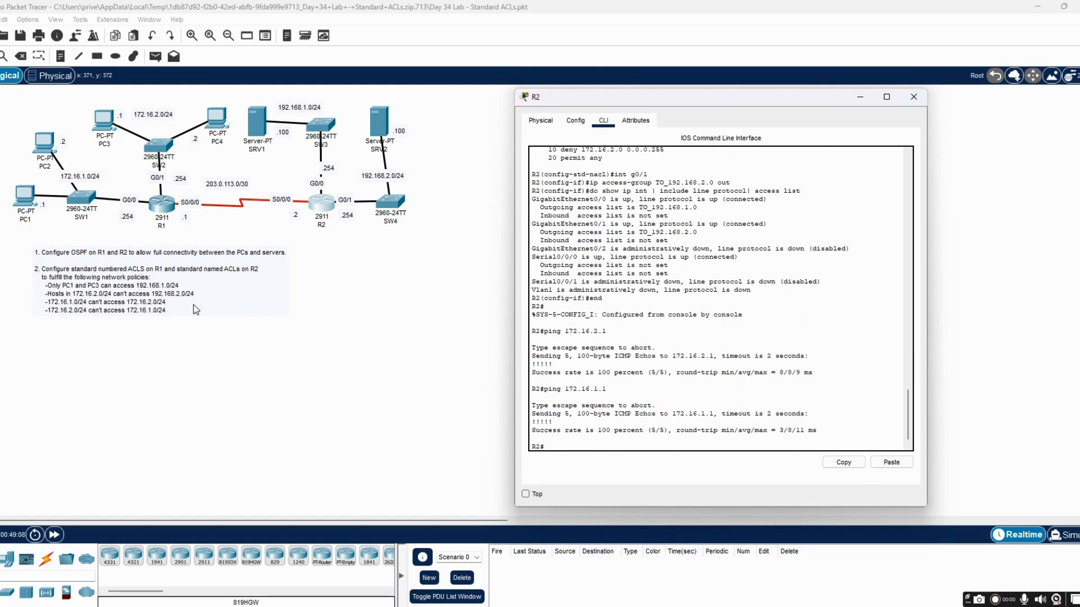
Ping 172.16.1.1 from PC3's command prompt to test access into the 172.16.1.0/24 network
left_click(105, 119)
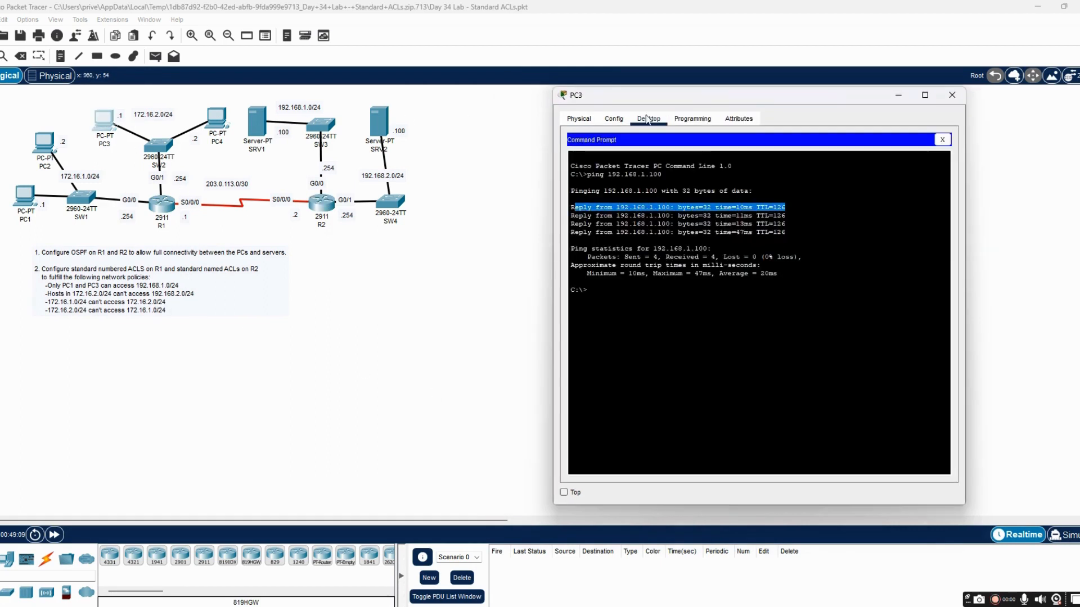
left_click(634, 293)
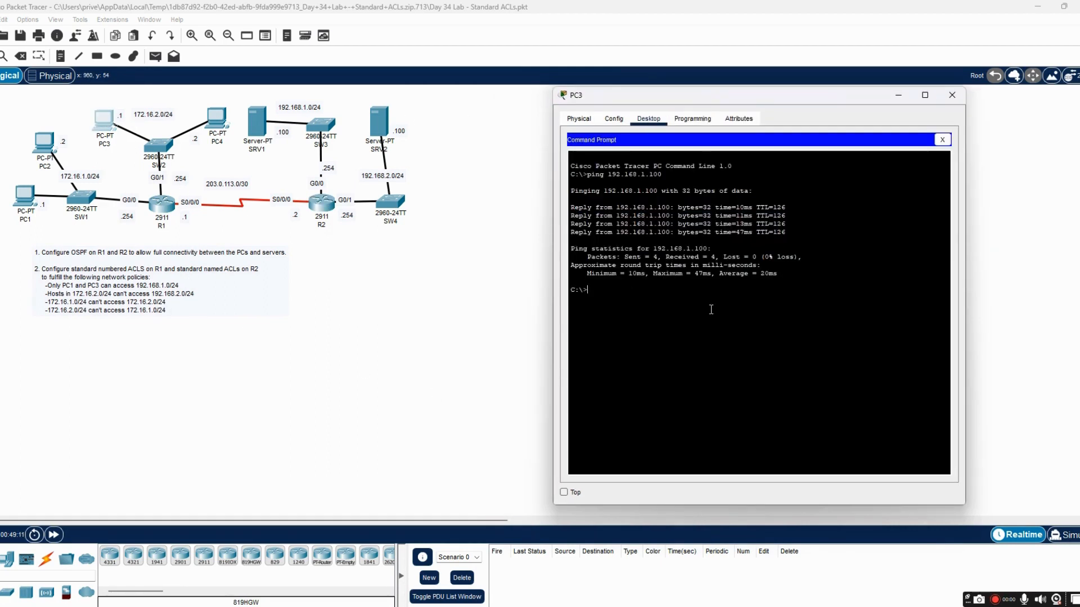
type("ping 172.16.1.1")
key("Return")
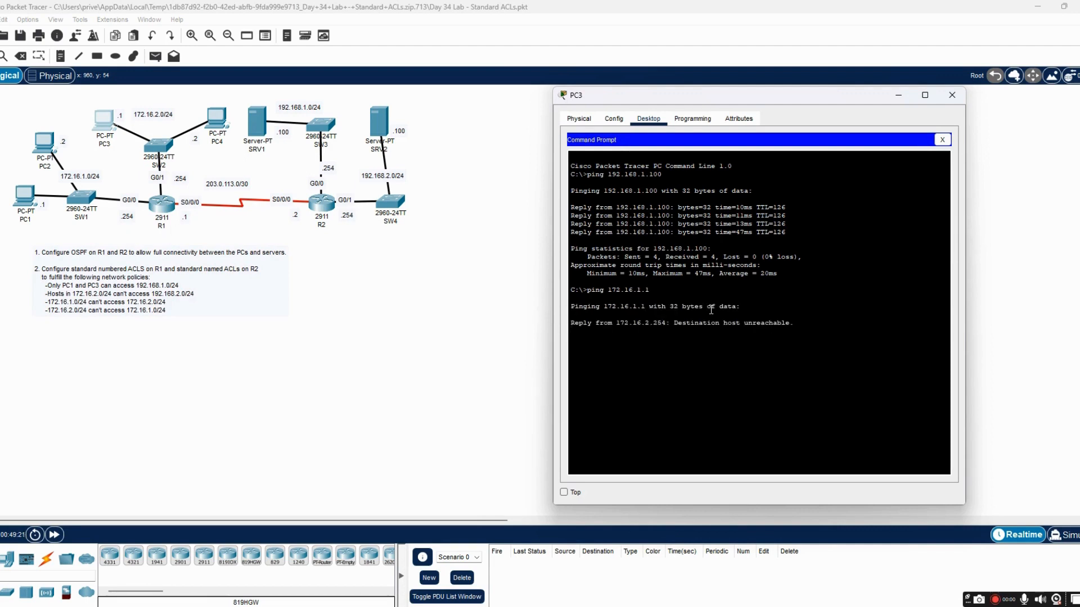